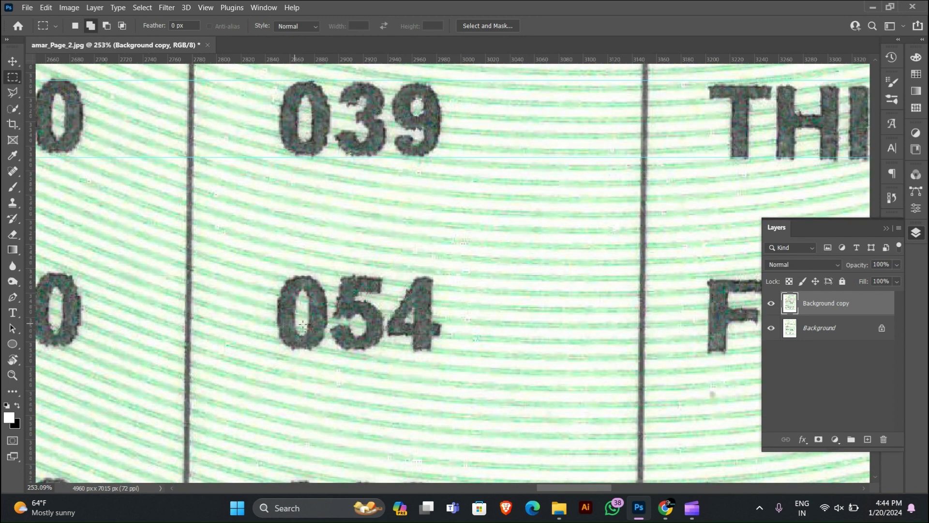
- Select the 5 of the second row's 054 with a 1 px feather and copy it to a new layer
scroll(358, 310, "up", 3)
left_click_drag(336, 240, 421, 364)
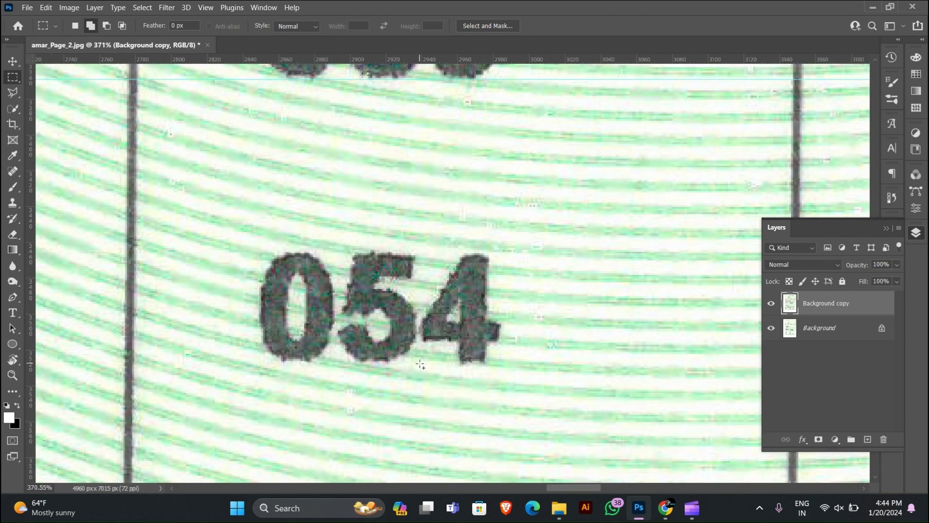
left_click(171, 27)
type("1")
key("Return")
key("ctrl+j")
- Move the copied 5 over the 3 of the first row's 039 and nudge it into line, making 059
key("v")
left_click_drag(368, 289, 370, 195)
scroll(371, 245, "down", 5)
scroll(370, 245, "up", 3)
key("Right")
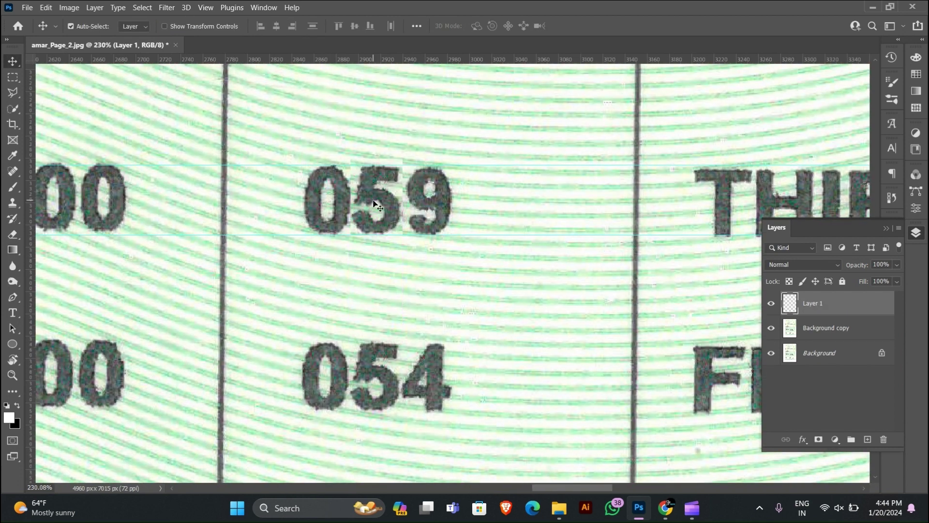
key("Down")
key("Down")
key("Up")
key("Up")
key("e")
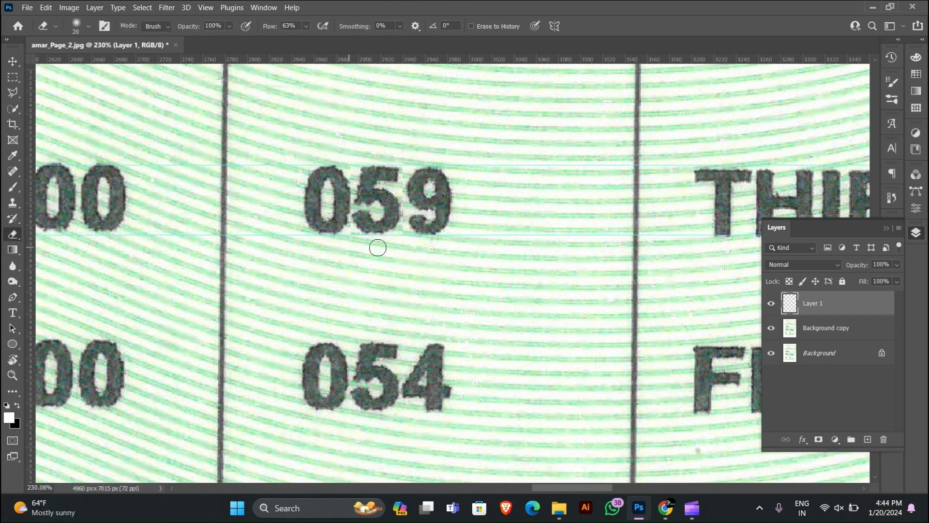
key("v")
- Duplicate the copied 5 over the 4 of the third row's 042, making 052
scroll(396, 197, "down", 5)
left_click_drag(410, 216, 411, 181)
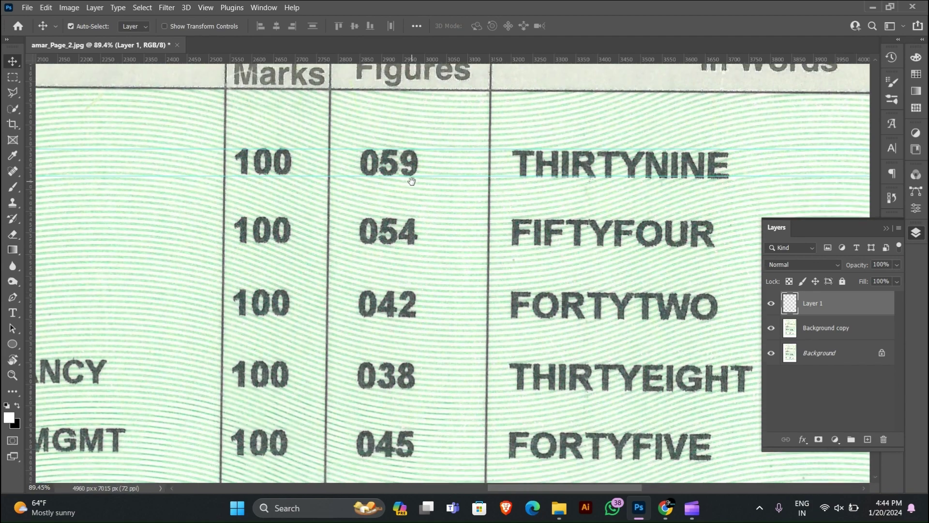
scroll(398, 286, "down", 2)
scroll(394, 285, "up", 4)
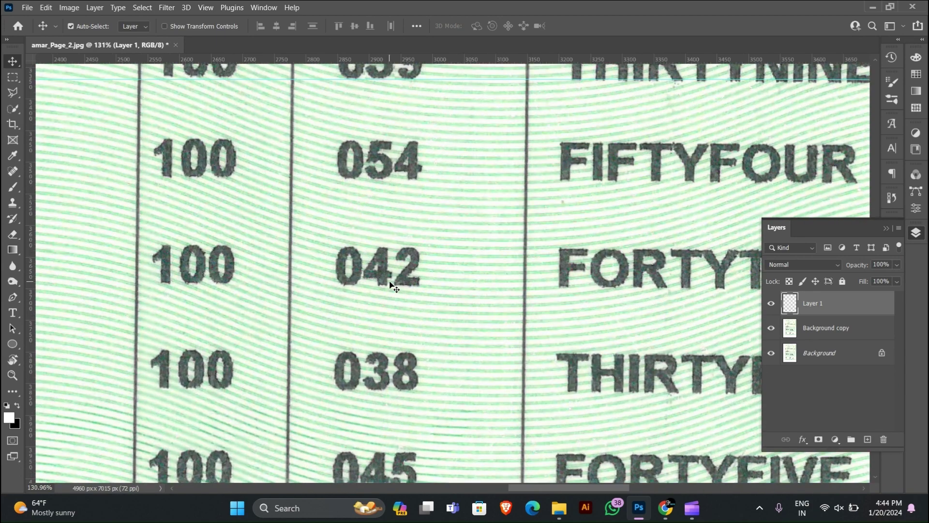
scroll(394, 289, "up", 3)
left_click_drag(388, 301, 369, 260)
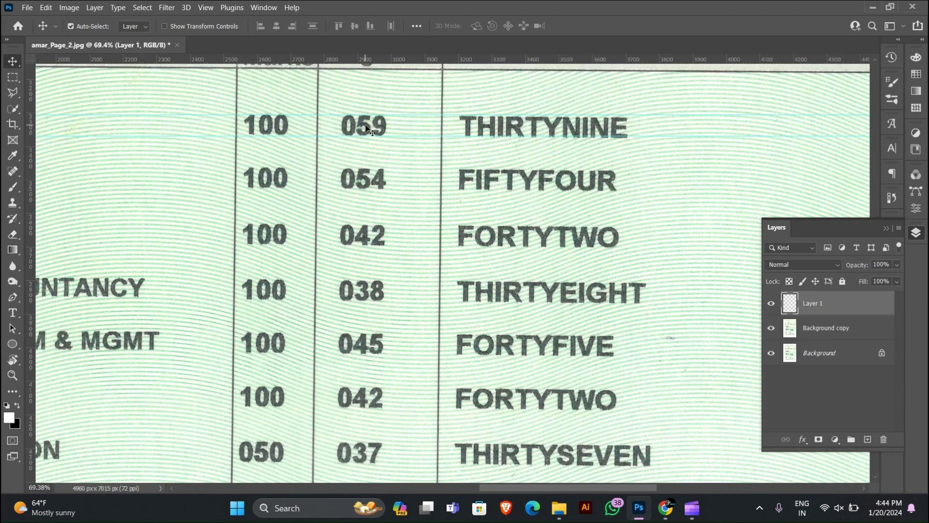
left_click_drag(365, 133, 364, 242)
scroll(375, 219, "up", 4)
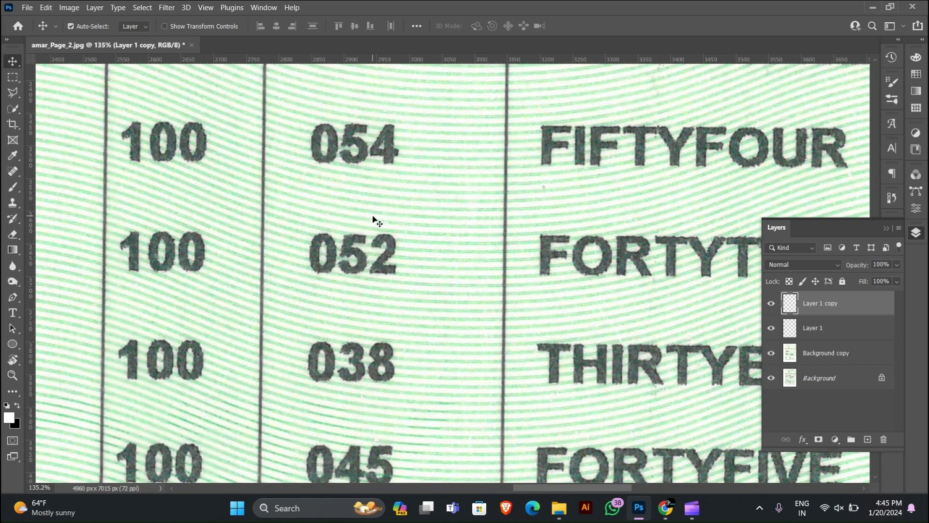
- Copy the last 0 of the third row's 100 from Background copy to a new layer
left_click(188, 266)
scroll(189, 266, "up", 3)
key("m")
left_click_drag(172, 204, 226, 280)
key("ctrl+j")
key("v")
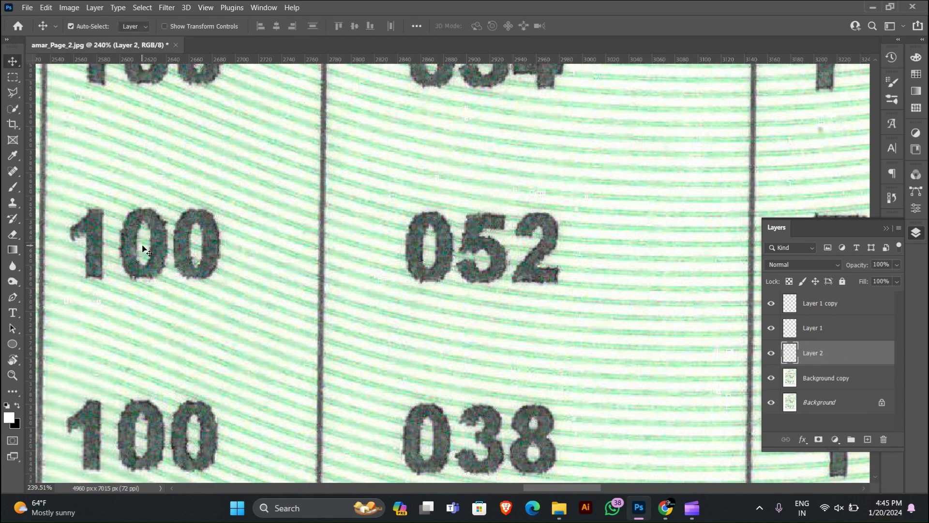
- Move the copied 0 over the last digit of the third row's 052 and nudge it into line, making 050
left_click_drag(197, 251, 543, 257)
key("Down")
key("Down")
key("Left")
key("Left")
key("Left")
key("Left")
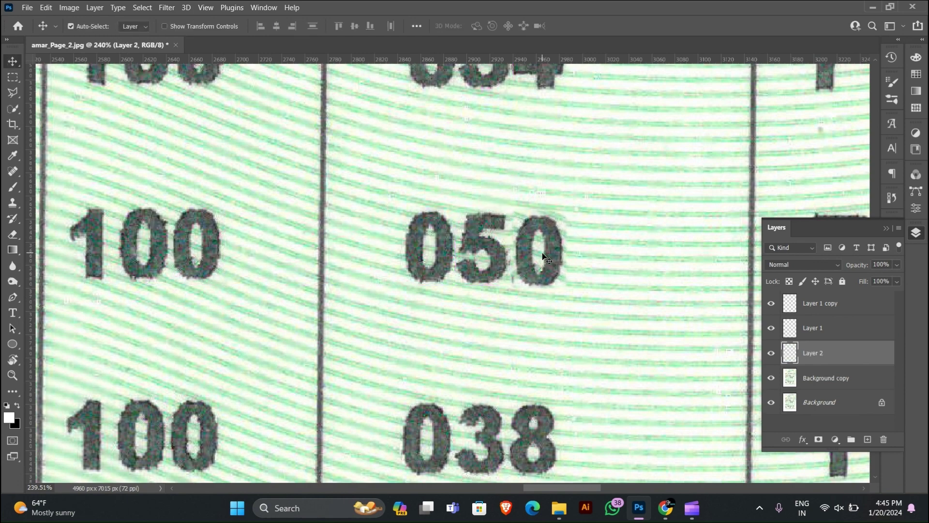
key("Up")
key("Up")
scroll(580, 232, "down", 5)
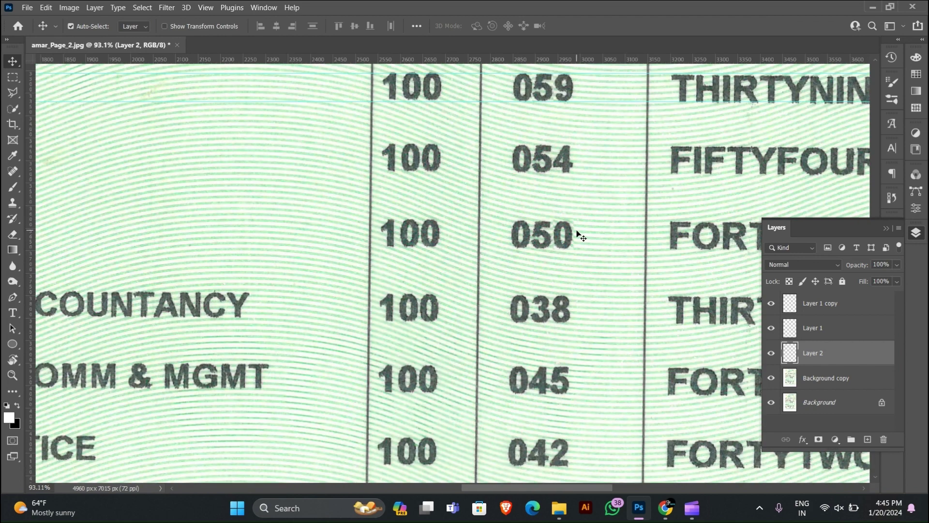
- Content-aware fill the area beneath the last 0 of the third row's 050 on the Background copy layer
scroll(576, 230, "up", 6)
left_click(12, 234)
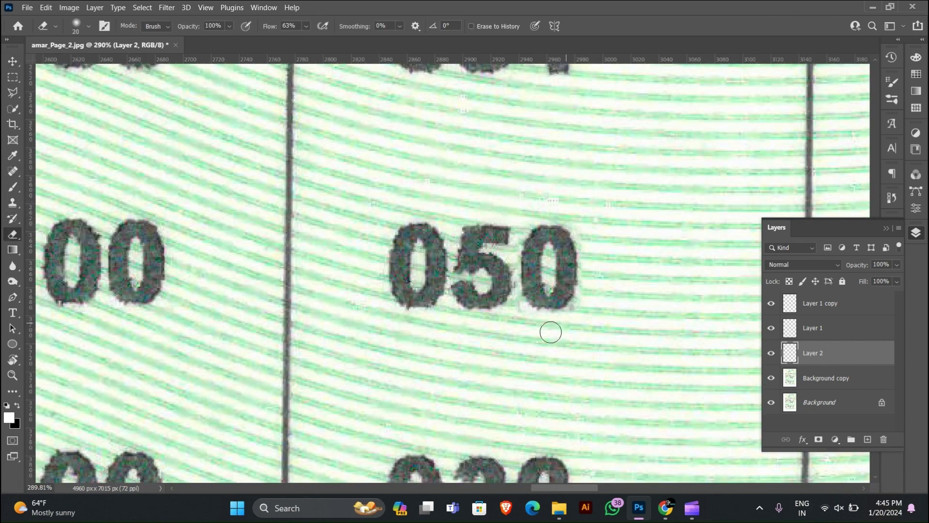
left_click(13, 62)
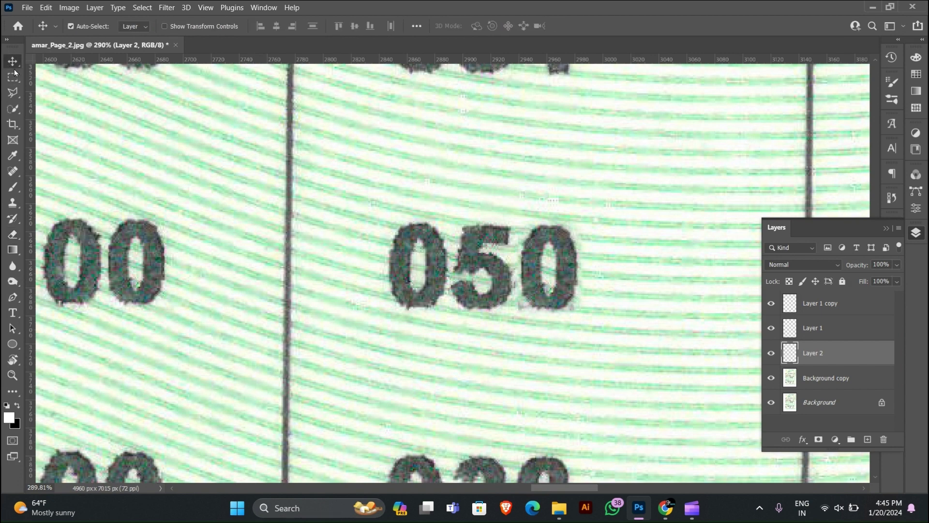
left_click(574, 333)
key("m")
scroll(531, 315, "up", 2)
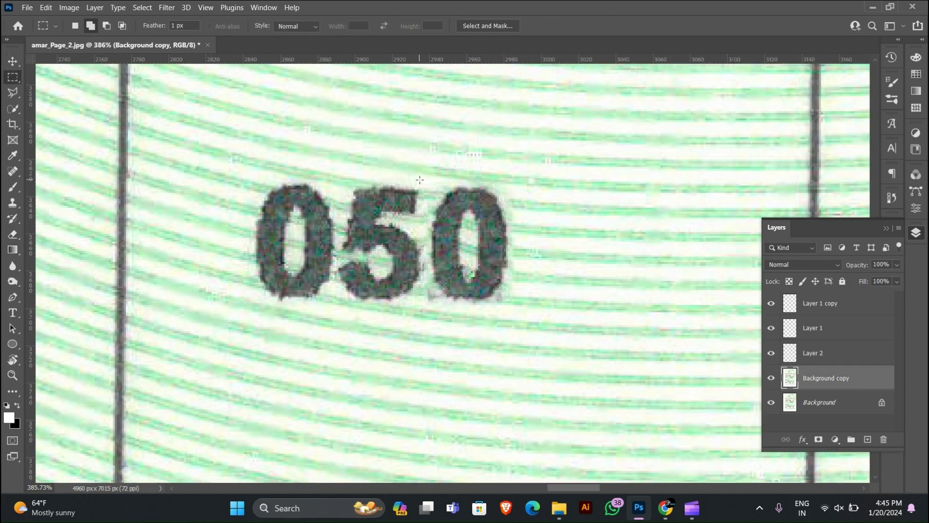
left_click_drag(422, 185, 522, 311)
right_click(606, 271)
left_click(622, 189)
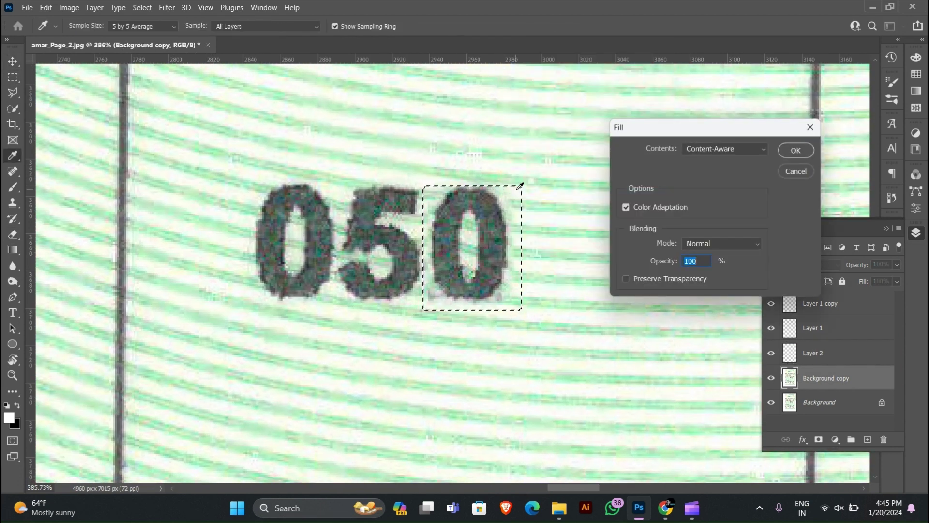
left_click(807, 153)
- Content-aware fill the remaining traces around the third row's 050 on the Background copy layer
key("m")
mouse_move(406, 223)
left_mouse_down()
mouse_move(476, 266)
mouse_move(480, 310)
left_mouse_up()
right_click(456, 276)
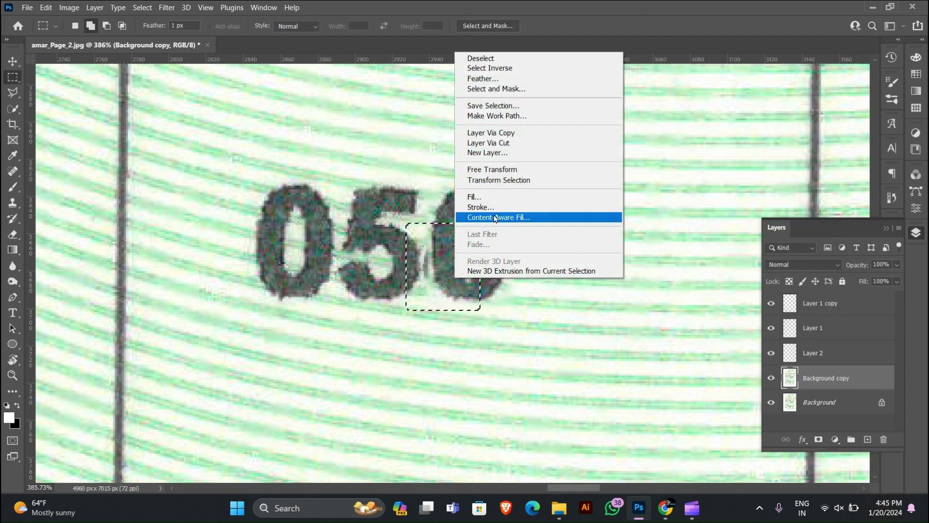
left_click(496, 219)
left_click(801, 153)
scroll(526, 261, "down", 5)
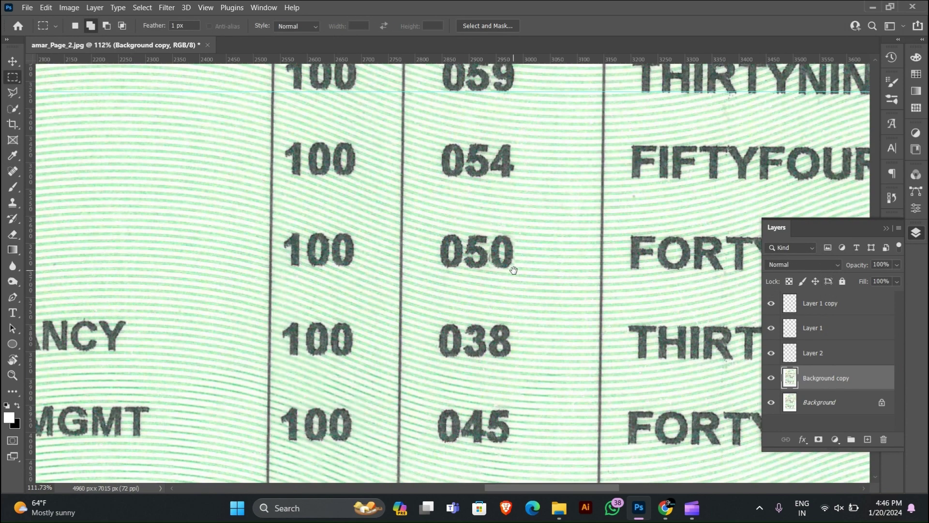
mouse_move(457, 199)
left_mouse_down()
mouse_move(520, 254)
mouse_move(508, 218)
left_mouse_up()
right_click(501, 244)
left_click(518, 386)
left_click(805, 150)
scroll(534, 271, "down", 2)
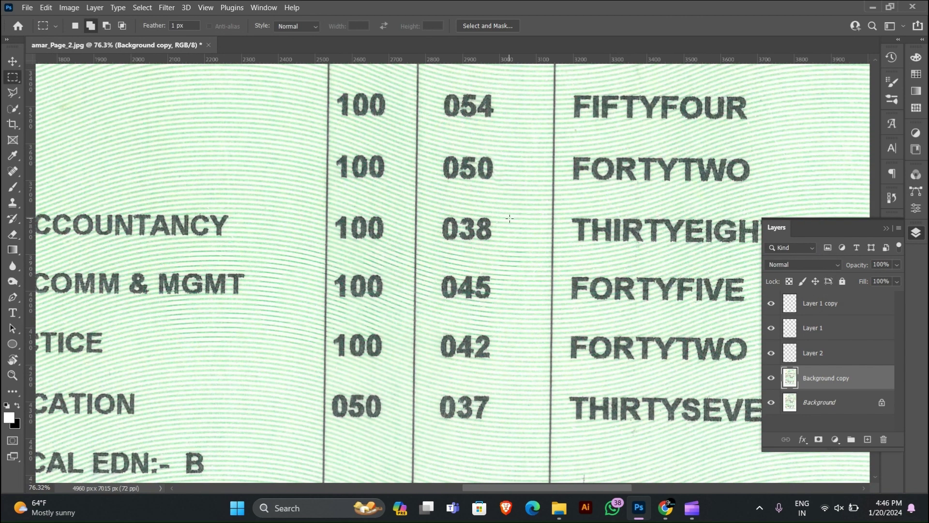
- Duplicate the third row's copied 5 over the 3 of the fourth row's 038, making 058
scroll(493, 205, "up", 5)
key("v")
left_click(454, 139)
left_click_drag(454, 137, 455, 245)
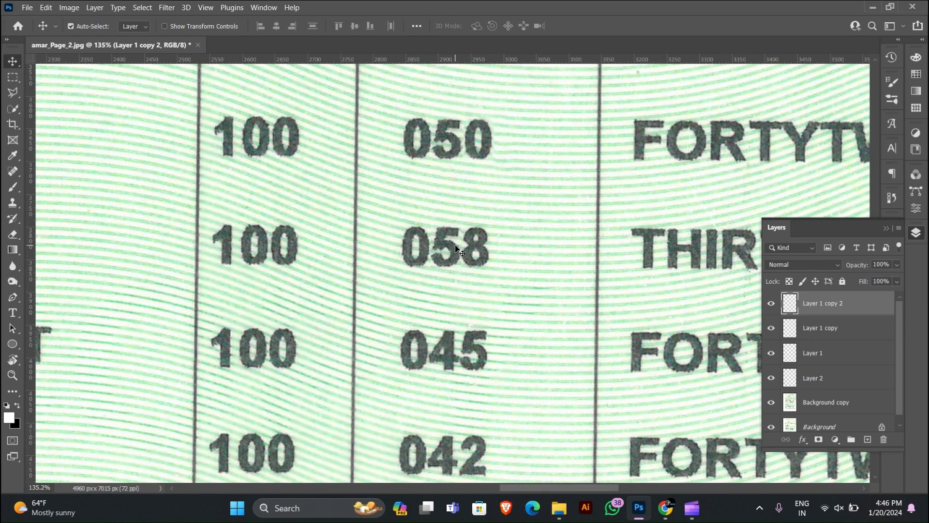
- Copy the 4 of the second row's 054 from Background copy to a new layer
scroll(456, 248, "down", 3)
left_click(460, 138)
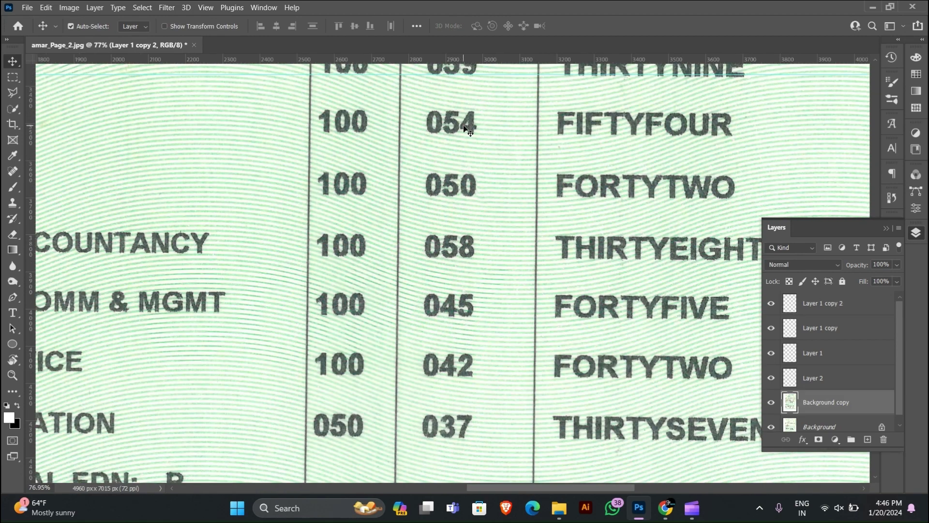
scroll(460, 137, "up", 6)
key("m")
left_click_drag(426, 135, 521, 269)
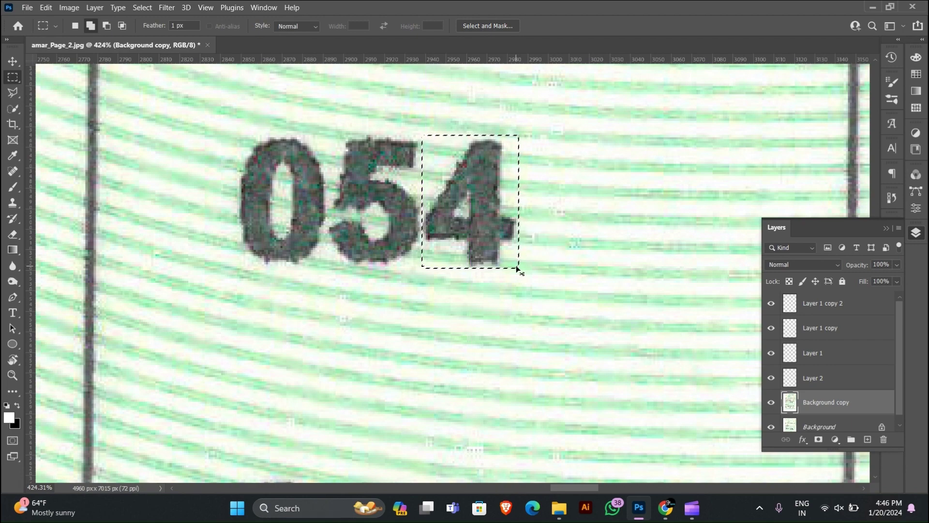
key("ctrl+j")
- Move the copied 4 over the 8 of the fourth row's 058, making 054
scroll(493, 196, "down", 5)
key("v")
left_click_drag(494, 197, 480, 333)
scroll(499, 405, "down", 3)
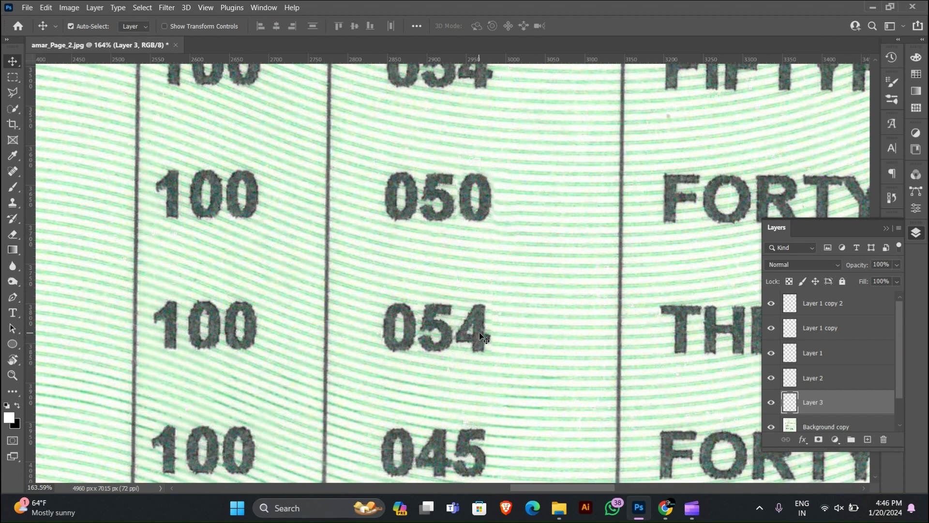
scroll(479, 331, "down", 3)
left_click_drag(491, 373, 462, 240)
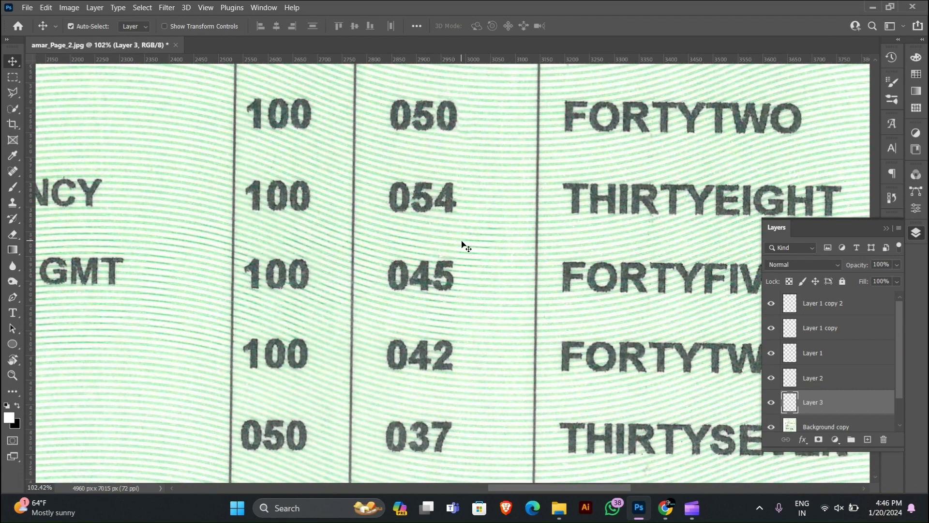
- Duplicate the fourth row's copied 4 over the 4 of the fifth row's 045 and nudge it into vertical alignment
scroll(462, 244, "down", 1)
left_click(429, 265)
left_click(448, 191)
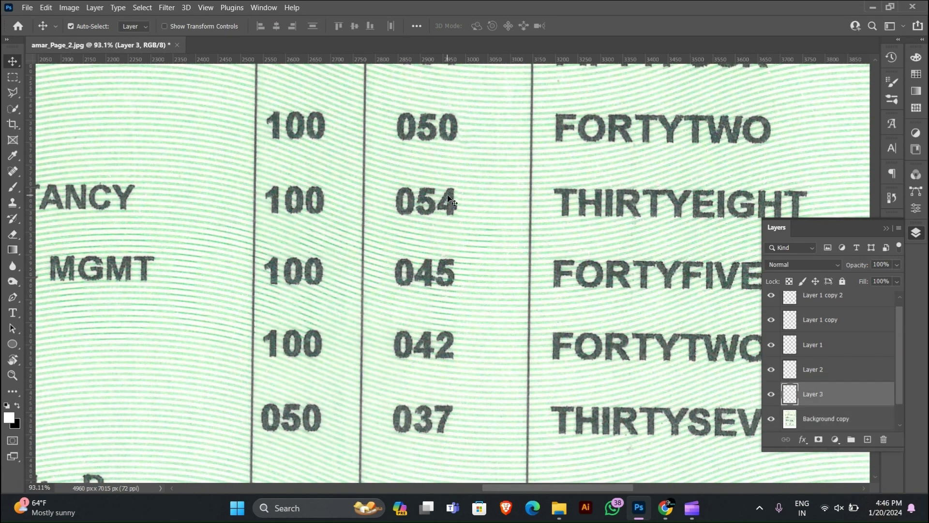
left_click_drag(448, 208, 438, 259)
scroll(431, 264, "up", 5)
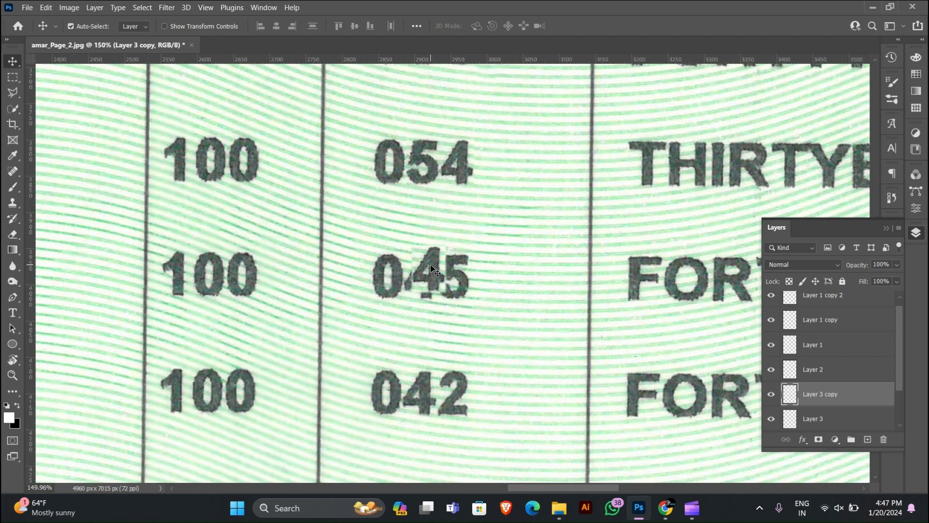
key("Down")
key("Down")
key("Down")
key("Down")
key("Down")
key("Down")
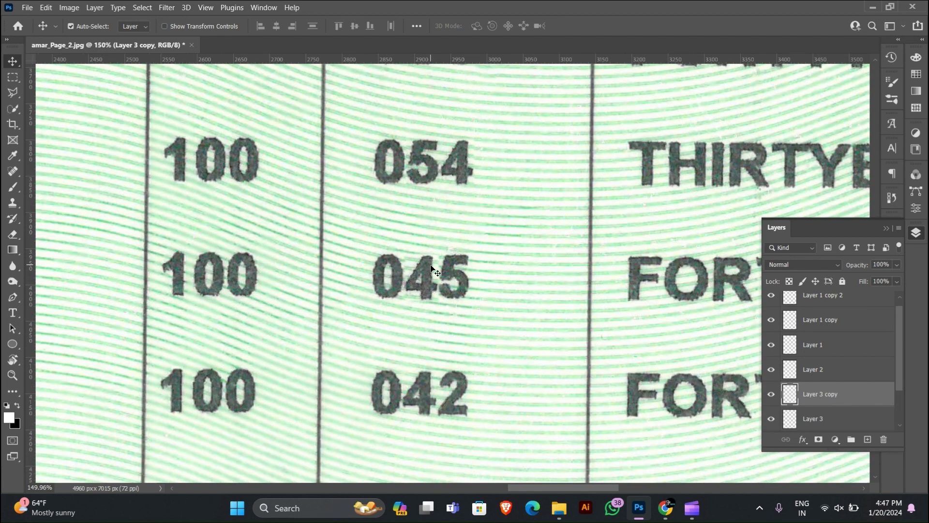
key("Up")
scroll(433, 270, "down", 5)
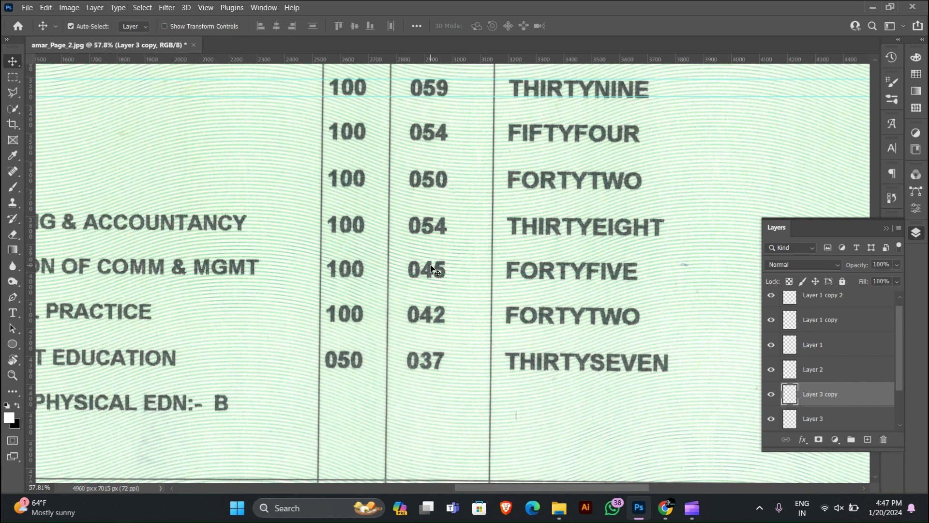
- Copy the 9 of the first row's 059 from Background copy to a new layer
left_click(443, 90)
scroll(443, 90, "up", 15)
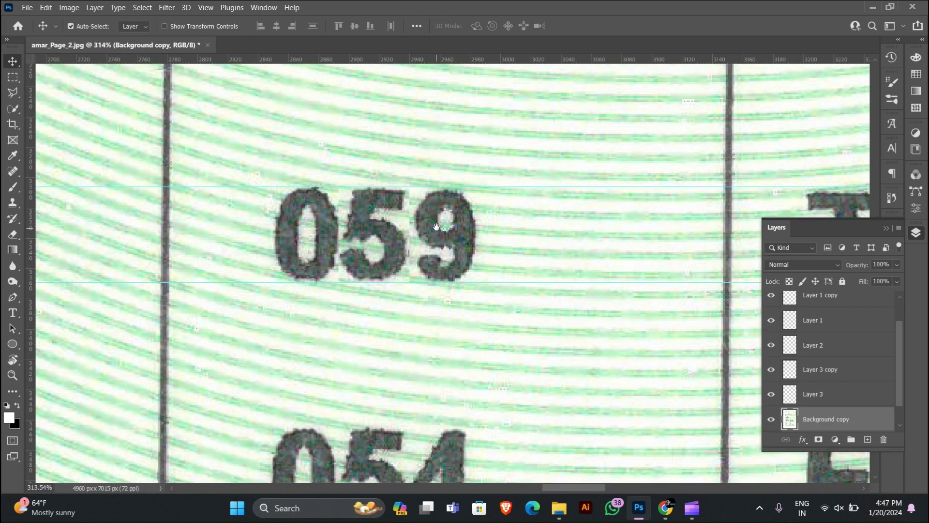
key("m")
left_click_drag(409, 186, 507, 369)
key("ctrl+j")
- Move the copied 9 over the 5 of the fifth row's 045 and nudge it down, making 049
key("v")
scroll(483, 282, "down", 5)
left_click_drag(507, 368, 427, 434)
scroll(446, 310, "down", 3)
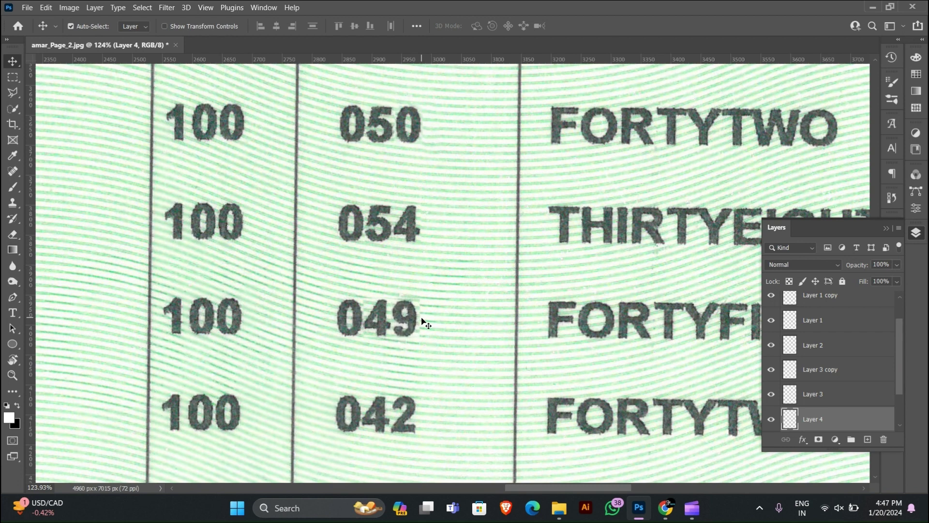
key("Down")
key("Down")
key("Down")
key("Down")
- Nudge the copied 9 up to align it with the other digits of the fifth row's 049
scroll(426, 323, "down", 5)
scroll(421, 300, "up", 1)
scroll(422, 356, "up", 10)
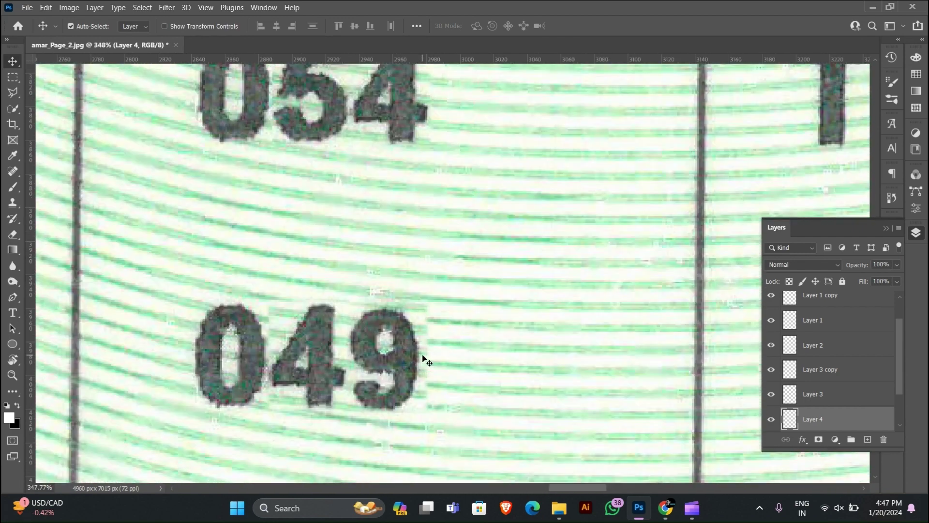
key("Up")
key("Up")
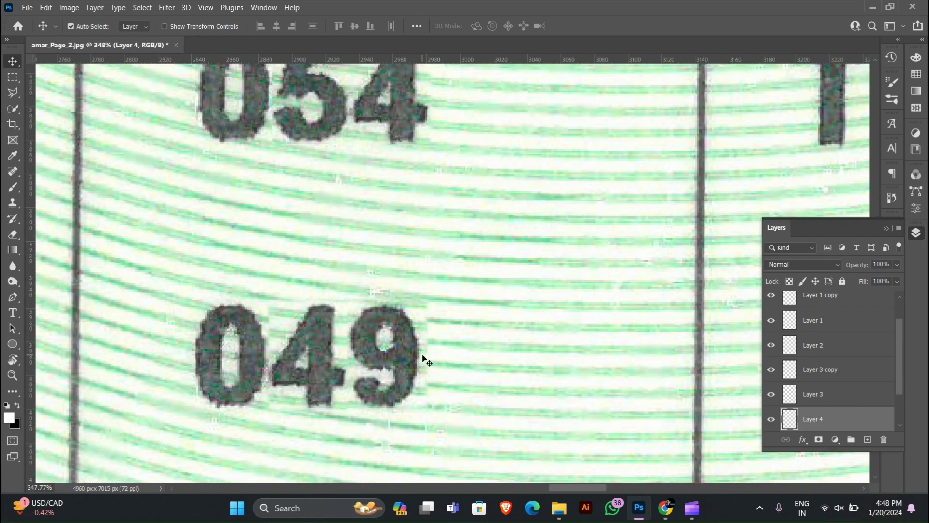
key("Up")
key("Up")
scroll(420, 413, "down", 4)
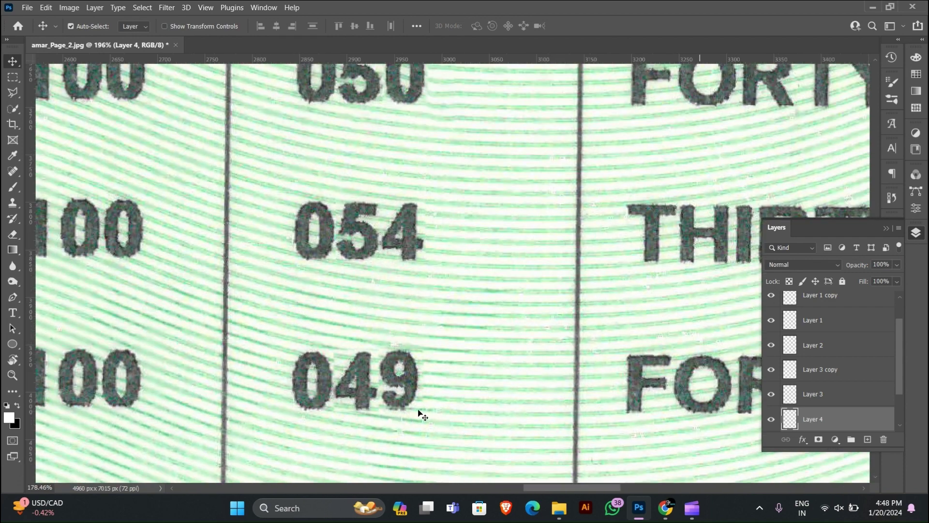
- Content-aware fill the strip along the lower edge of the fifth row's 9 on the Background copy layer
left_click(416, 412)
key("m")
scroll(421, 422, "up", 6)
left_click_drag(332, 354, 446, 430)
right_click(405, 400)
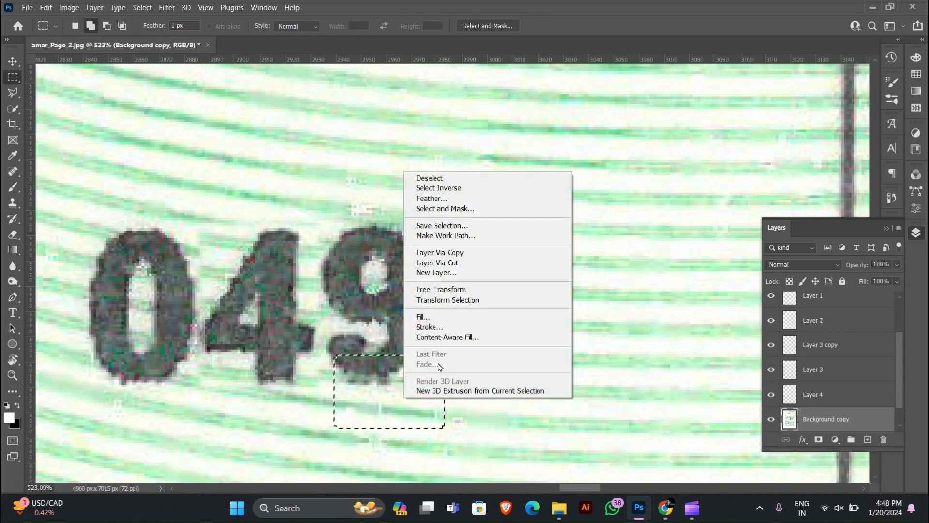
left_click(426, 316)
key("Return")
- Clone background pattern over the dark remnant below the 9 of the fifth row's 049 on the Background copy layer
key("s")
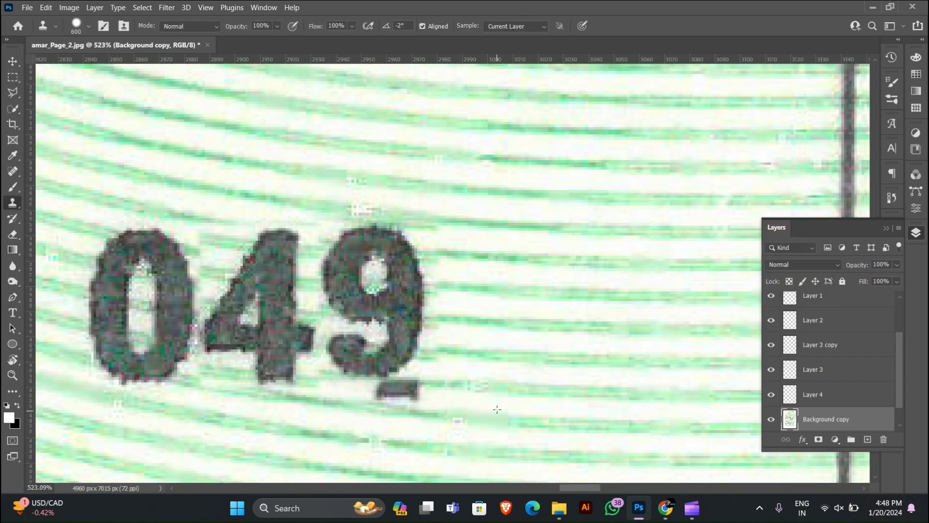
key("ctrl+z")
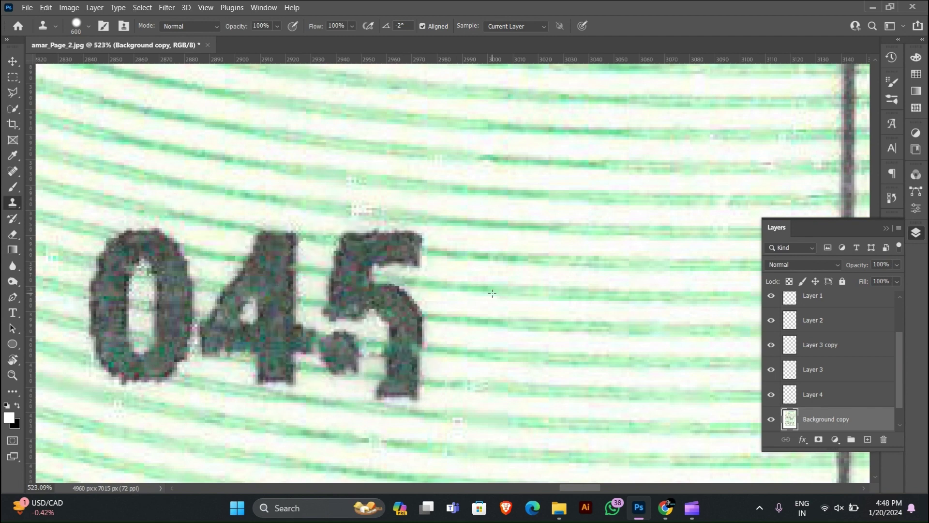
key("ctrl+shift+z")
left_click(527, 392, "alt")
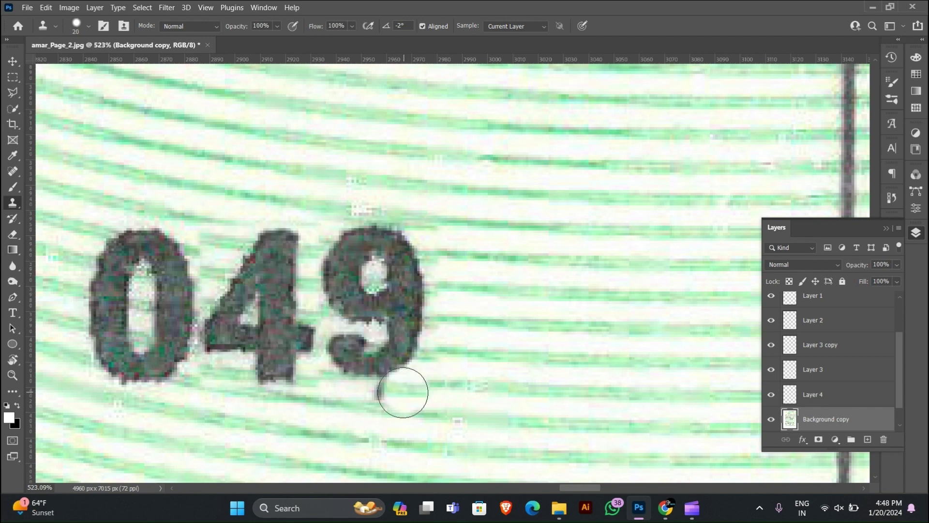
left_click_drag(402, 392, 406, 391)
- Copy the 5 of the fourth row's 054 over the 4 of the sixth row's 042, making 052
left_click_drag(527, 377, 496, 313)
left_click_drag(495, 309, 497, 374)
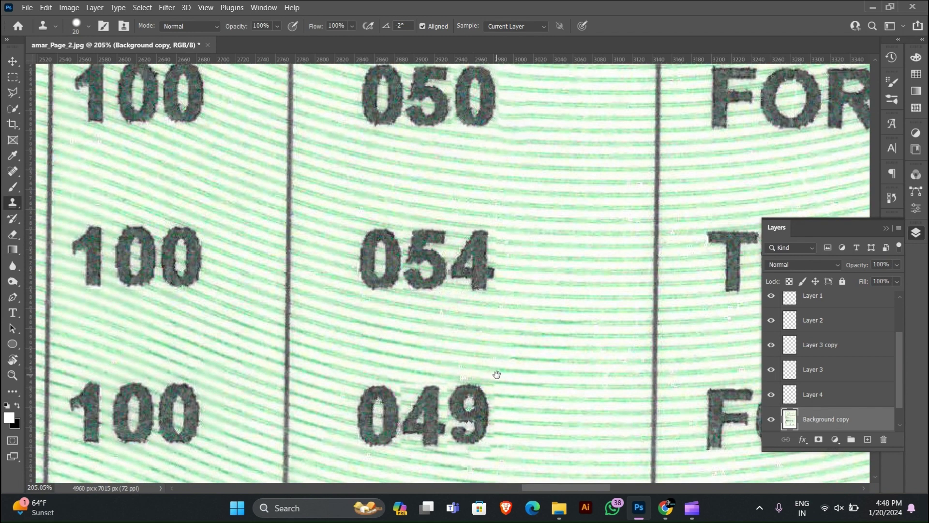
scroll(497, 375, "down", 4)
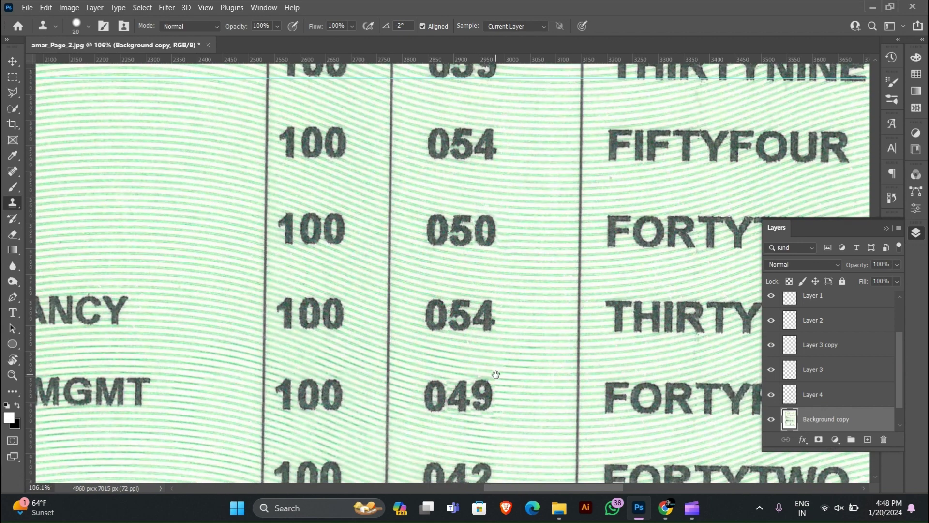
scroll(495, 375, "down", 2)
key("v")
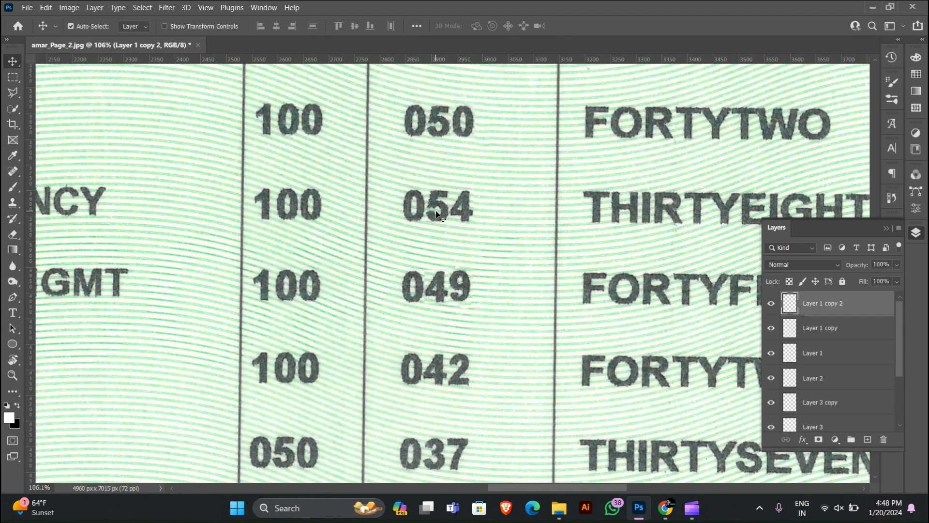
left_click_drag(438, 207, 434, 369)
- Nudge the copied 5 vertically into line with the sixth row's other digits and erase the edges of its patch
scroll(433, 369, "up", 7)
key("Down")
key("Down")
key("Down")
key("Down")
key("Down")
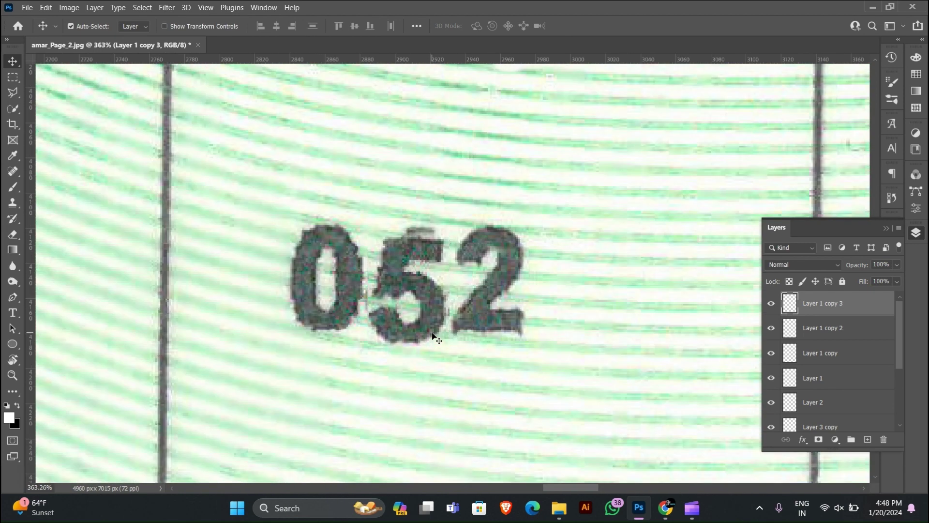
key("Up")
key("Up")
key("Up")
key("Up")
key("Up")
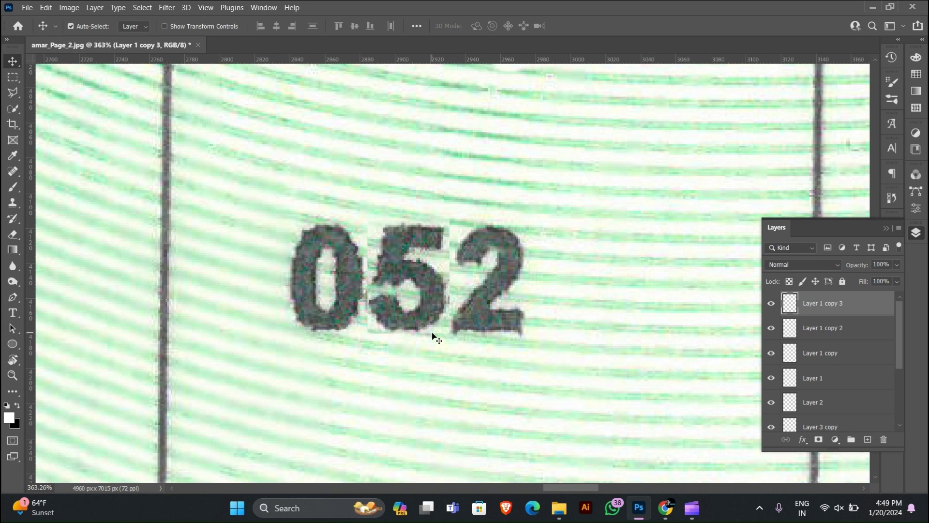
key("Down")
key("Down")
key("e")
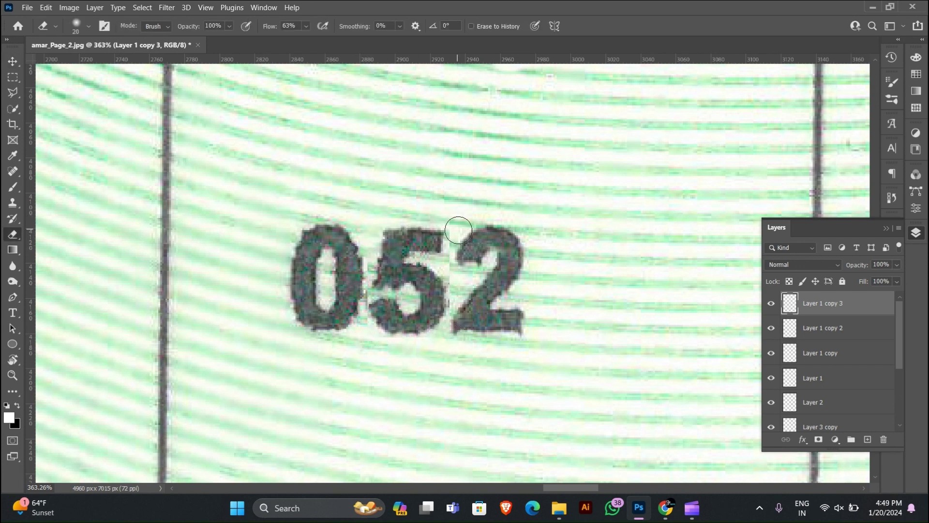
- Copy the 4 of the fifth row's 049 over the 3 of the seventh row's 037 and nudge it right and down, making 047
scroll(462, 231, "down", 5)
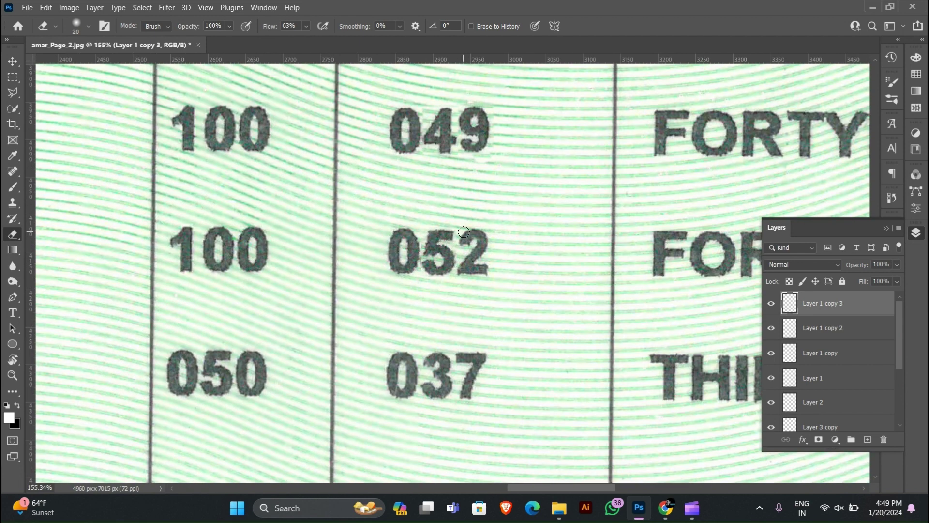
key("v")
scroll(465, 235, "down", 2)
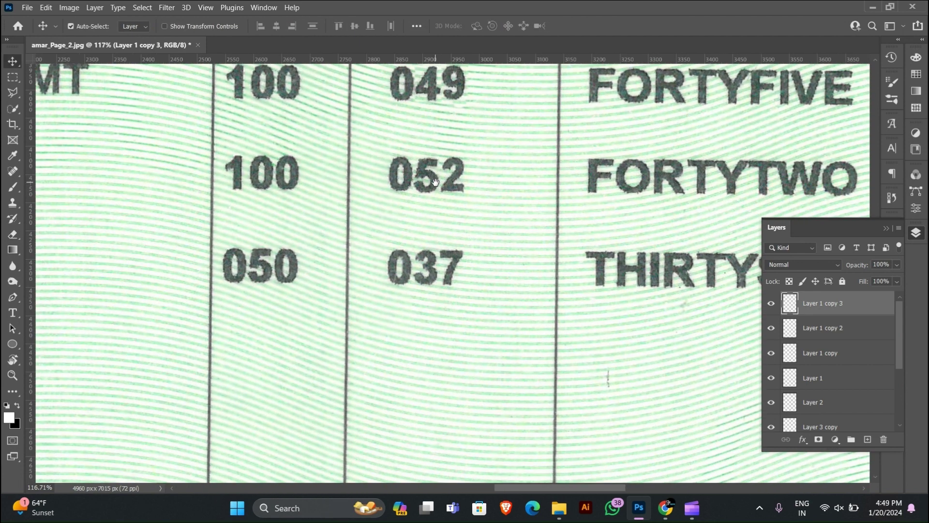
scroll(432, 173, "down", 1)
left_click_drag(431, 100, 436, 251)
scroll(449, 217, "up", 3)
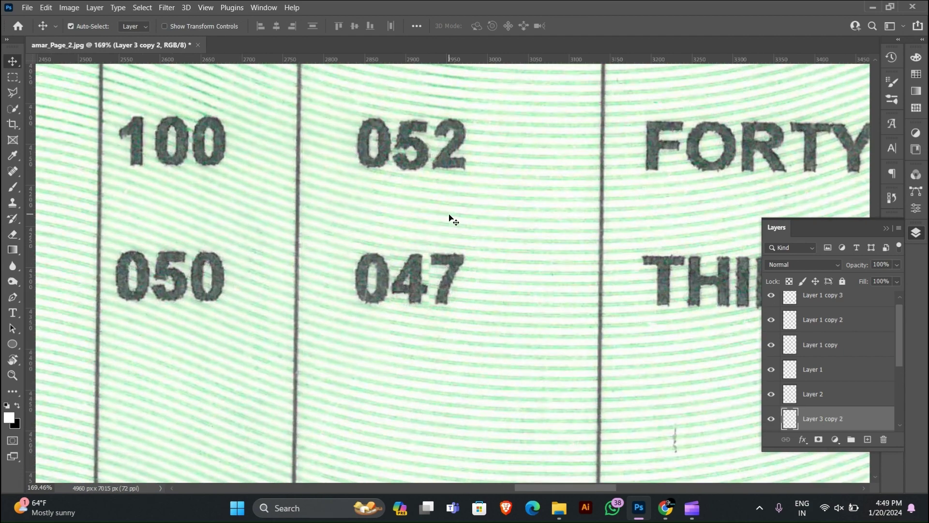
key("Right")
key("Right")
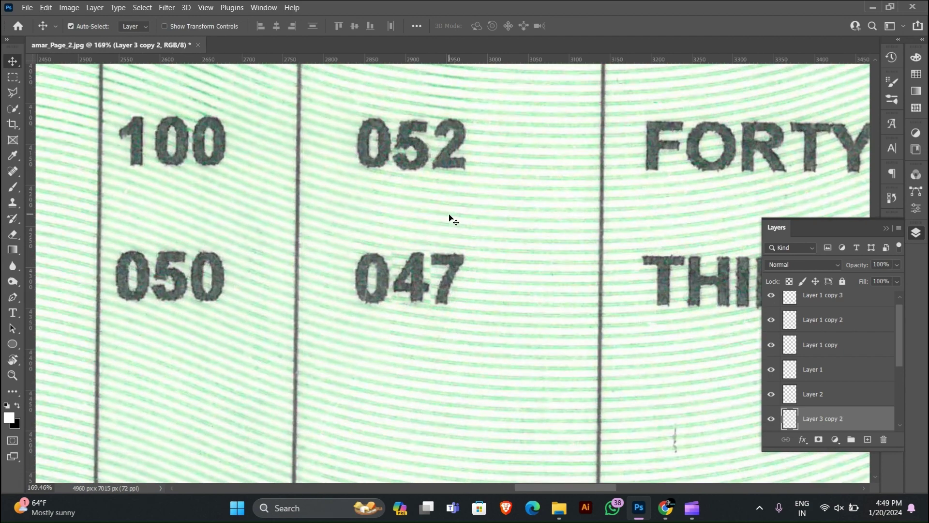
key("Down")
key("Down")
key("Down")
- Copy the last 0 of the third row's 050 over the 7 of the seventh row's 047, making 040
scroll(449, 217, "down", 5)
left_click_drag(449, 230, 451, 393)
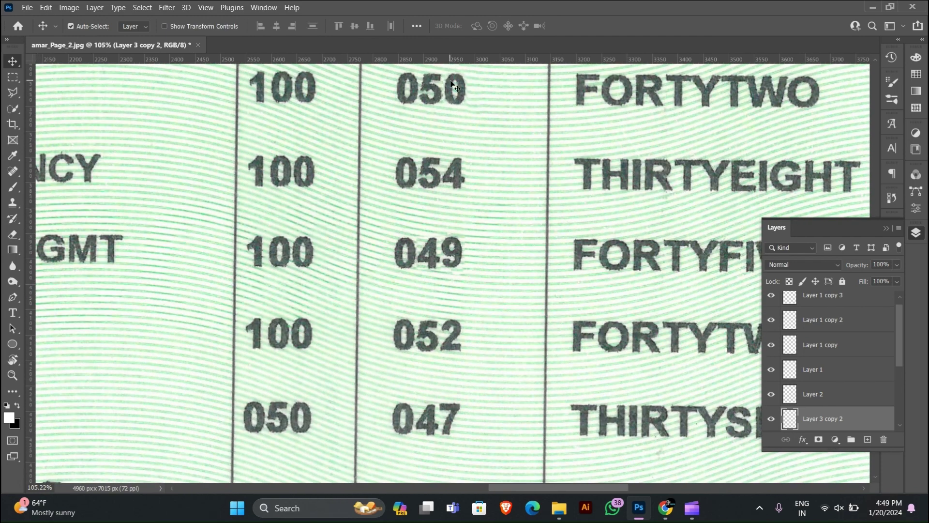
left_click_drag(456, 86, 466, 411)
left_click_drag(473, 359, 463, 241)
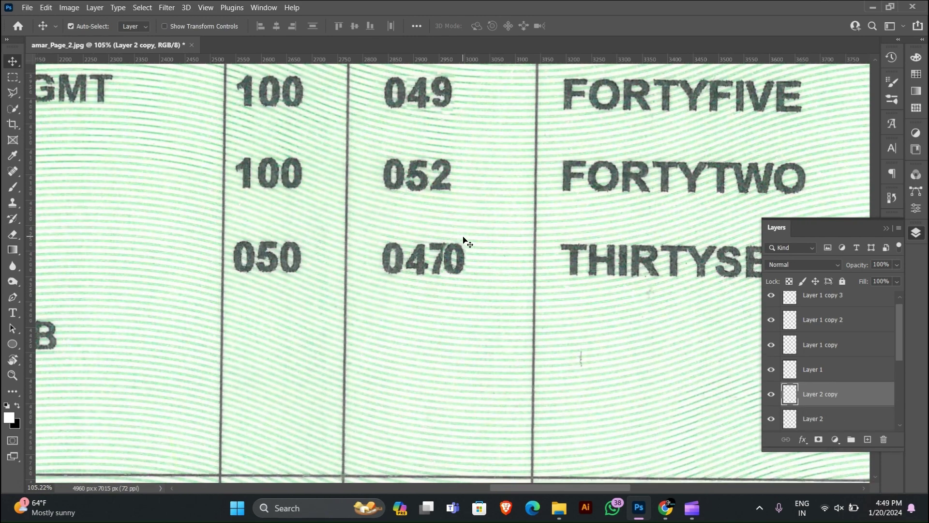
key("shift+Left")
key("shift+Left")
key("shift+Left")
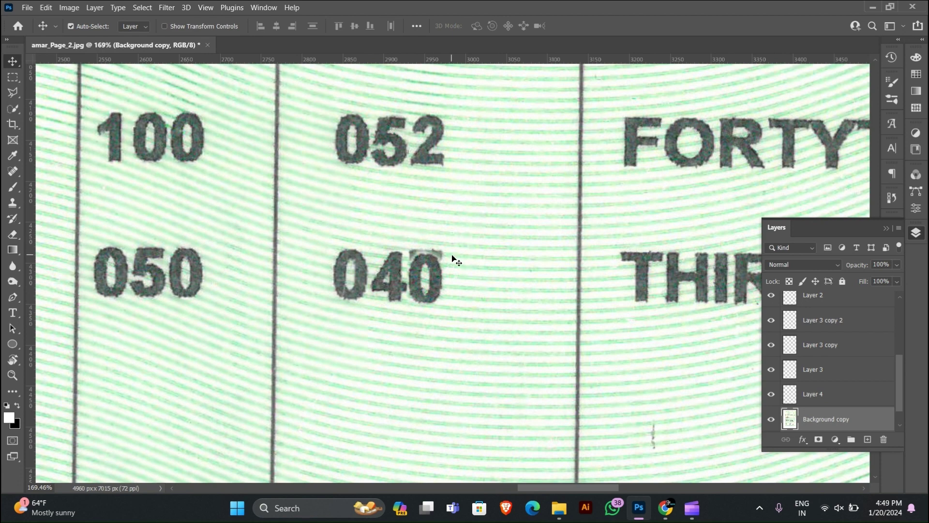
- Content-aware fill the area behind the 40 of the seventh row's 040 on the Background copy layer
key("m")
mouse_move(374, 234)
left_mouse_down()
mouse_move(474, 301)
mouse_move(474, 329)
left_mouse_up()
right_click(430, 305)
left_click(460, 215)
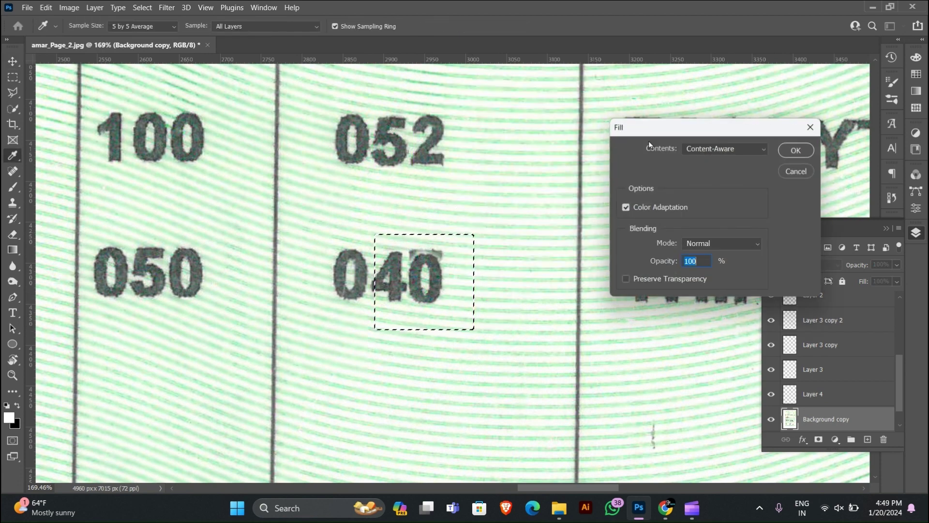
left_click(802, 152)
key("ctrl+d")
- Content-aware fill a tighter area around only the last 0 of the seventh row's 040
scroll(414, 311, "down", 4)
scroll(441, 288, "up", 5)
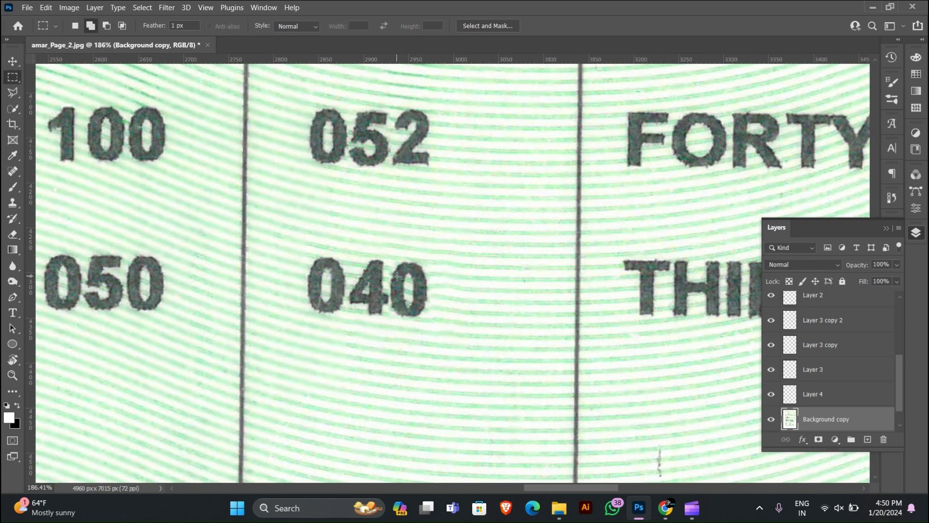
left_click_drag(387, 251, 483, 346)
scroll(483, 346, "up", 1)
right_click(522, 103)
left_click(538, 245)
left_click(800, 153)
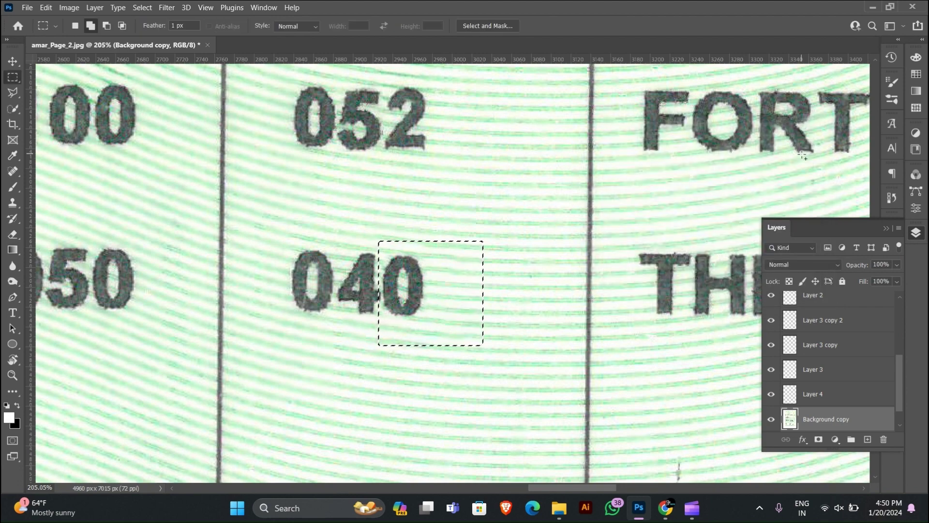
key("ctrl+d")
- Nudge the last 0 of the seventh row's 040 up and right to align it with the digits before it
key("v")
key("Up")
key("Up")
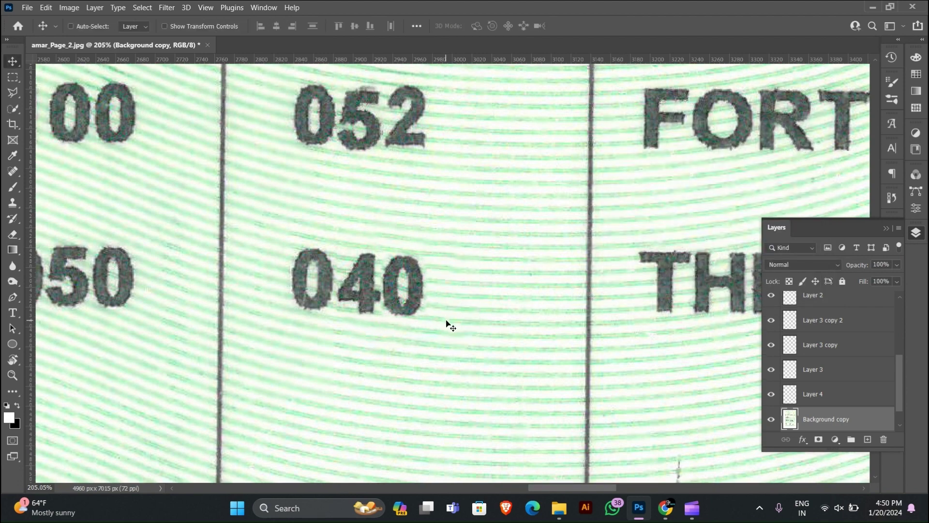
left_click_drag(447, 324, 404, 306)
key("Right")
key("Right")
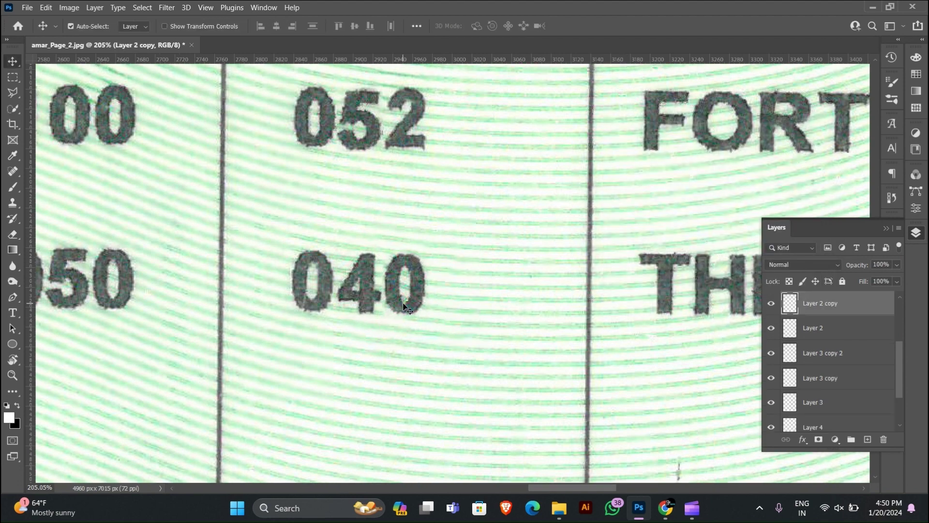
- Group all the copied digit layers above Background copy and name the group numbers
scroll(404, 306, "down", 5)
scroll(556, 187, "up", 3)
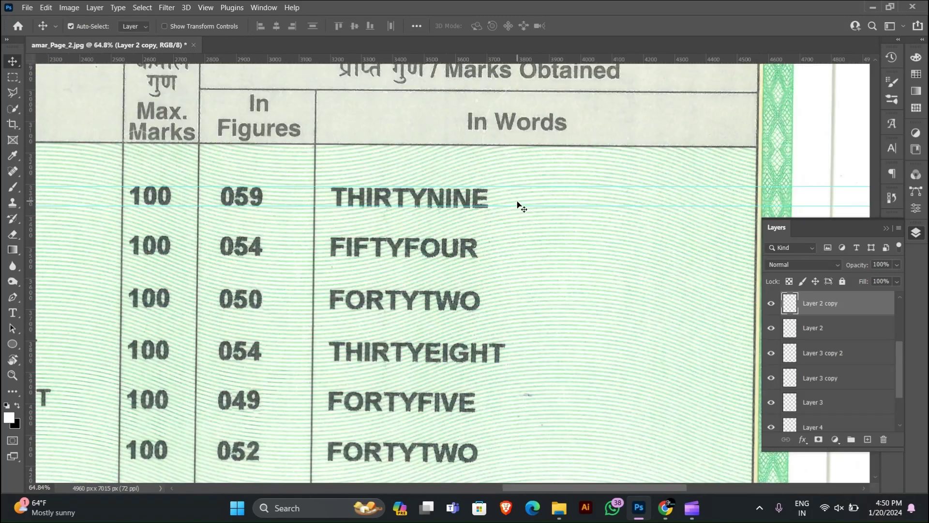
scroll(517, 206, "up", 2)
left_click(309, 262)
scroll(308, 261, "up", 3)
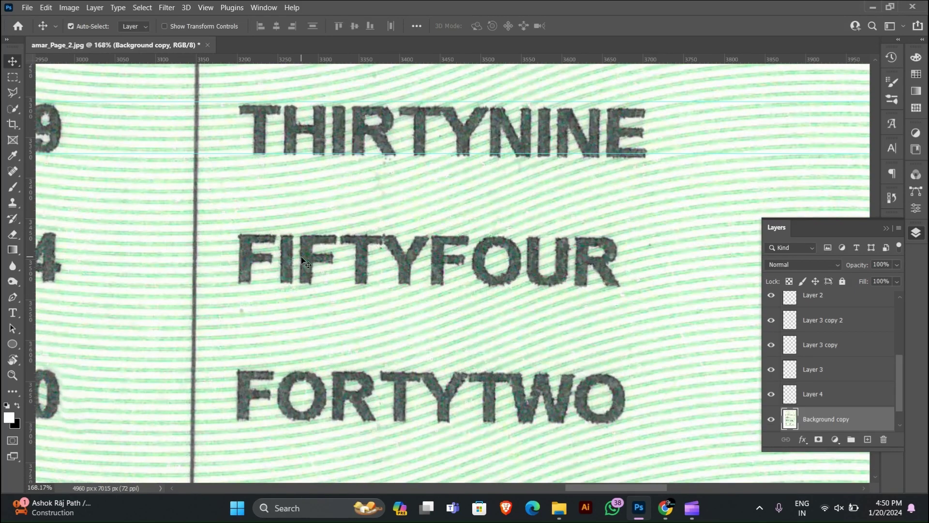
left_click(861, 388)
scroll(856, 349, "up", 2)
left_click(848, 307, "shift")
key("ctrl+g")
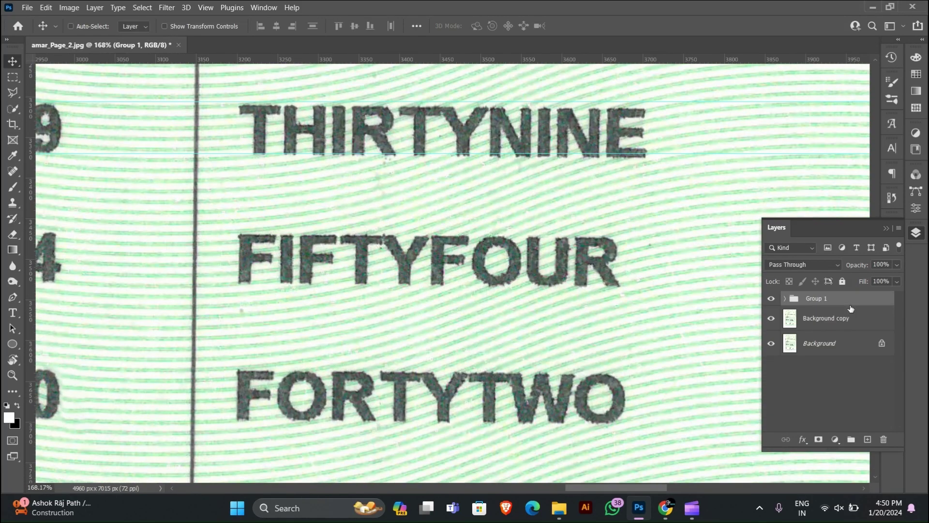
left_click(827, 313)
double_click(818, 298)
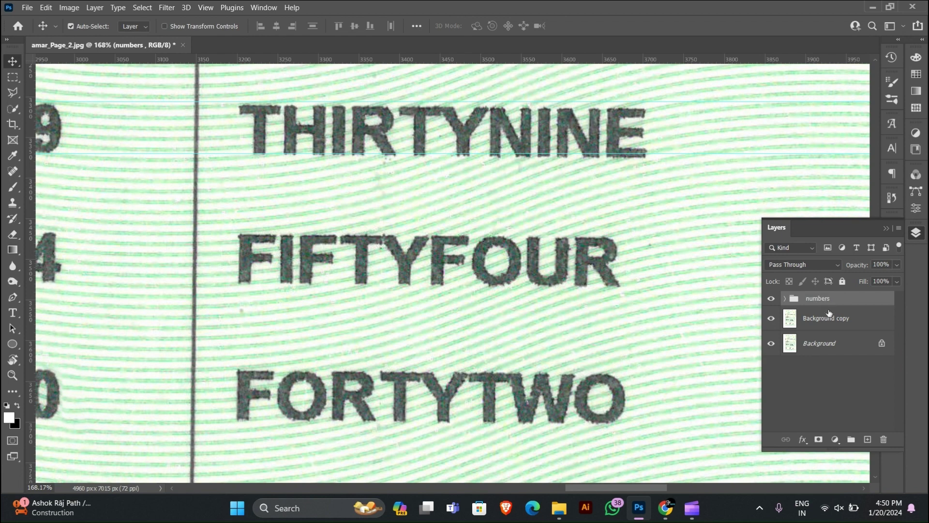
- Lower the guide under the first row's THIRTYNINE slightly and select THIRTY on the Background copy layer
left_click(837, 321)
left_click_drag(268, 153, 268, 161)
key("m")
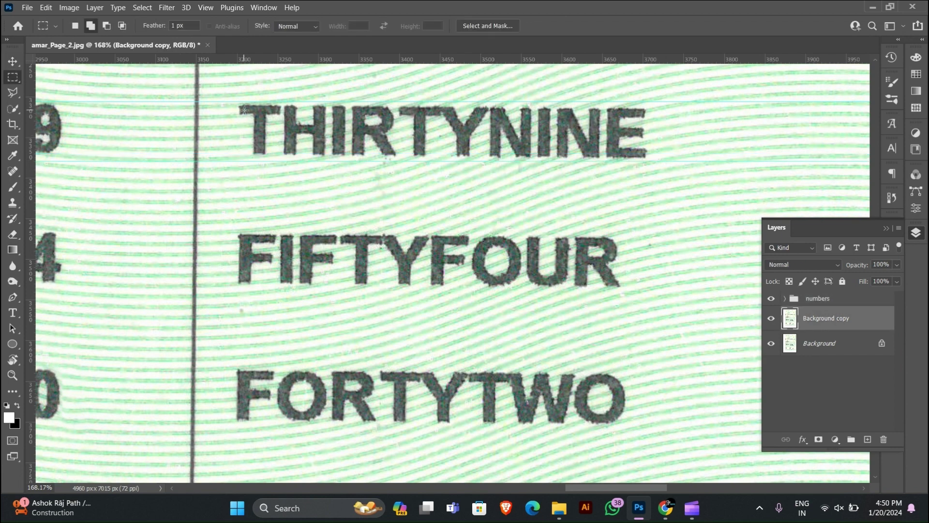
left_click_drag(239, 101, 486, 159)
scroll(420, 140, "down", 5)
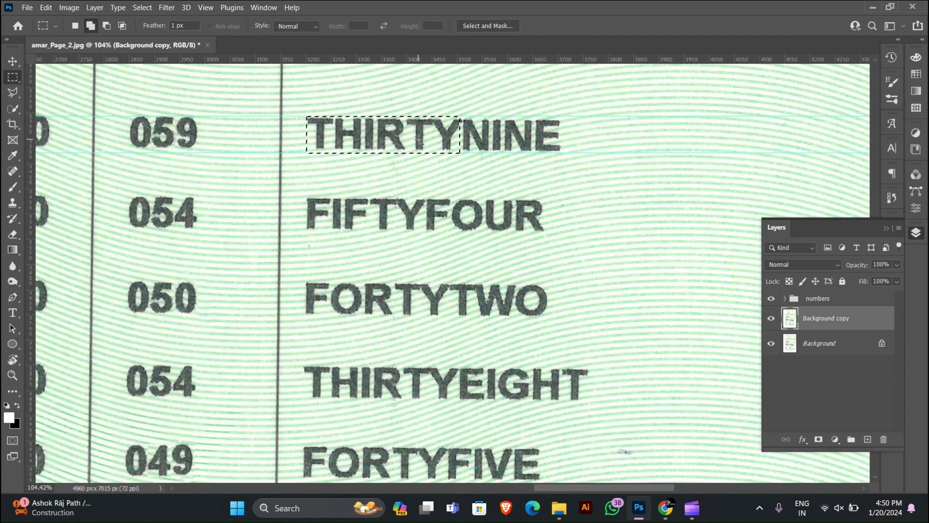
scroll(418, 154, "up", 1)
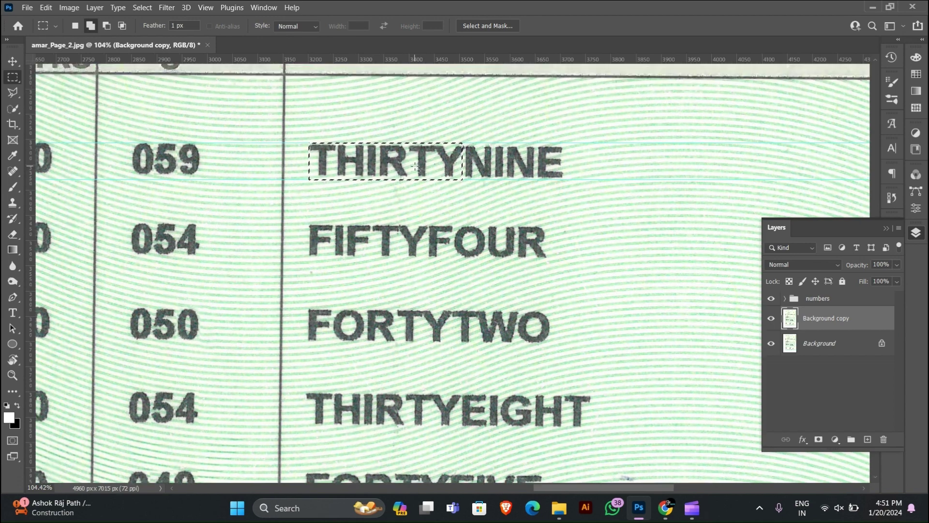
scroll(415, 166, "up", 5)
- Copy FIFTY from the second row's FIFTYFOUR to a new layer and move it over THIRTY in the first row
left_click_drag(269, 166, 463, 224)
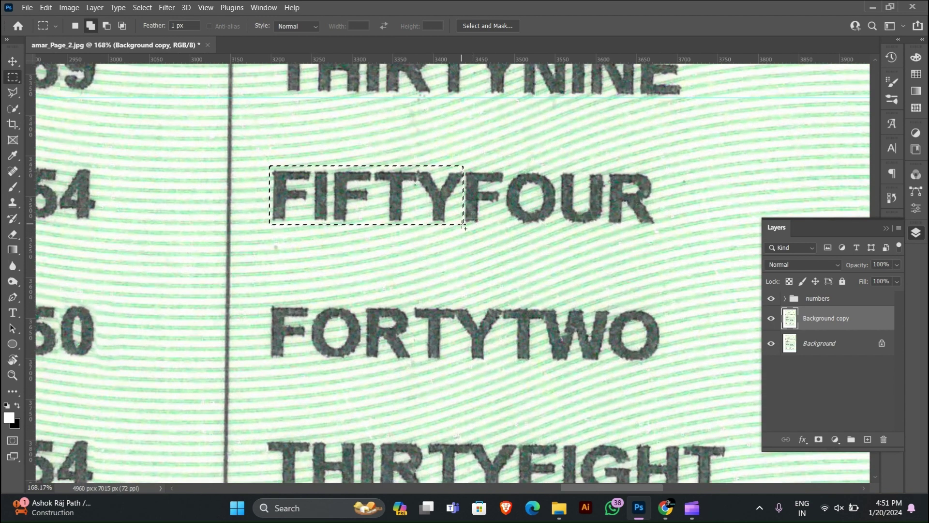
key("ctrl+j")
key("v")
scroll(420, 285, "down", 8)
left_click_drag(426, 201, 410, 174)
- Nudge the copied FIFTY down and left until it covers the start of THIRTY and lines up with NINE
scroll(410, 174, "up", 7)
key("Down")
key("Down")
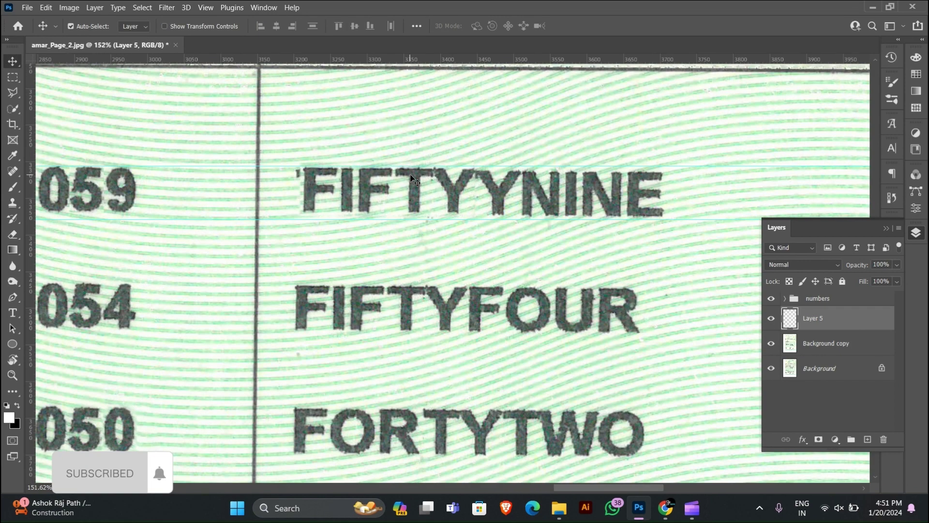
key("Left")
key("Left")
key("Left")
key("Left")
key("Left")
key("Left")
key("Left")
key("Down")
key("Down")
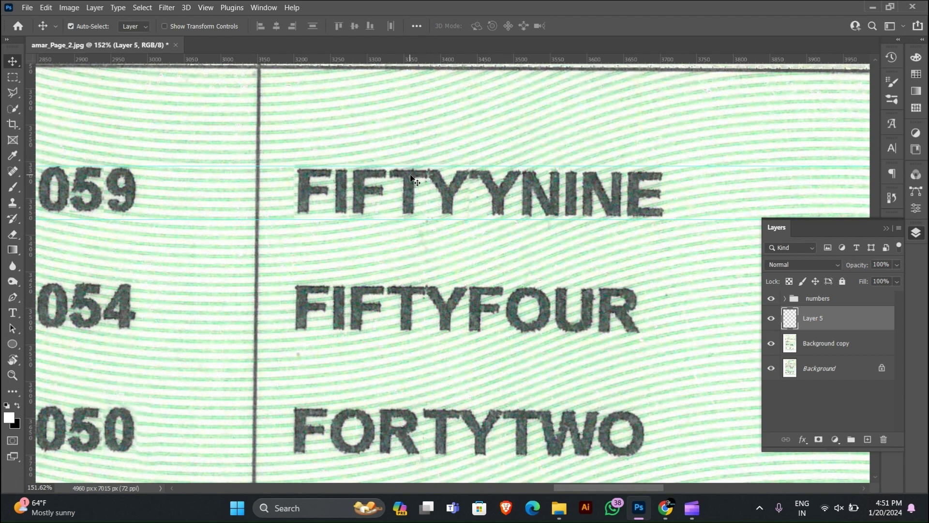
- Copy NINE of the first row from the Background copy layer to a new layer
key("m")
scroll(533, 167, "up", 4)
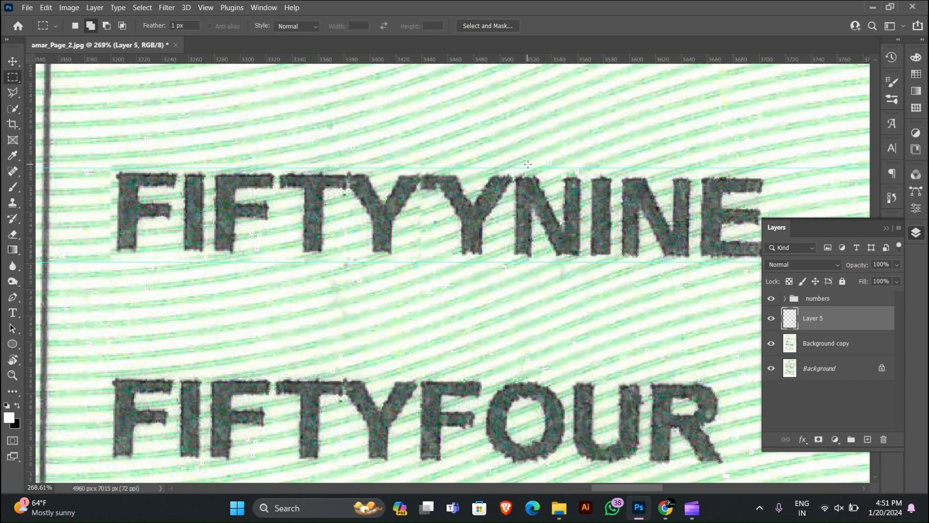
left_click_drag(514, 170, 742, 262)
key("ctrl+j")
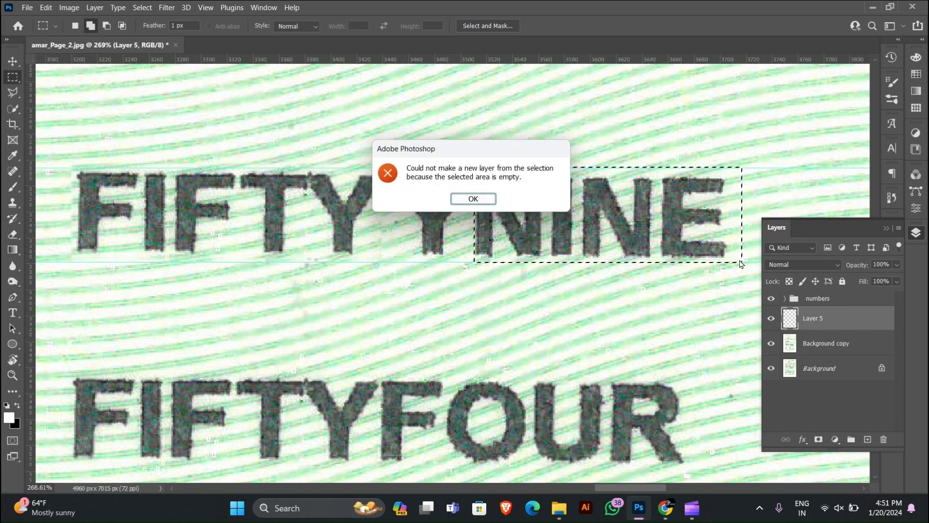
left_click(465, 198)
left_click(826, 343)
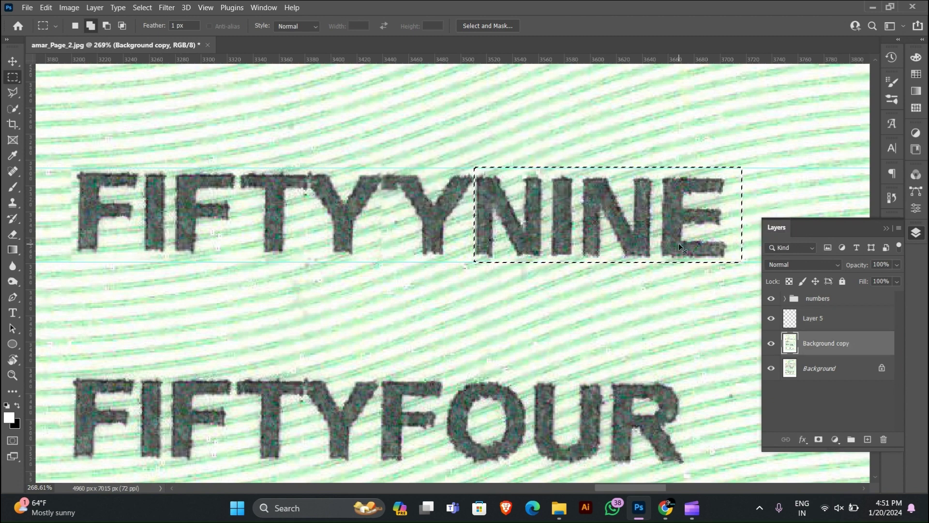
key("ctrl+j")
- Move the copied NINE left over the leftover Y and nudge it right to sit just after FIFTY
key("v")
left_click_drag(676, 248, 571, 241)
key("Right")
key("Right")
key("Right")
key("Right")
key("Right")
key("Right")
key("Right")
key("Right")
key("Right")
key("Right")
key("Right")
key("Right")
key("Right")
key("Right")
key("Right")
- Content-aware fill the area behind FIFTY NINE in the first row on the Background copy layer to remove the original lettering
left_click(571, 265)
key("m")
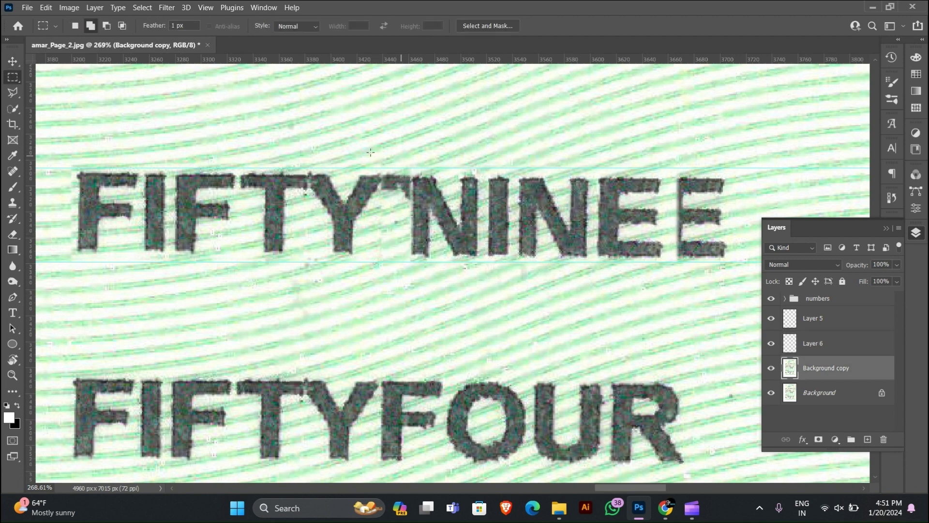
scroll(147, 211, "down", 4)
left_click_drag(87, 181, 555, 261)
right_click(501, 268)
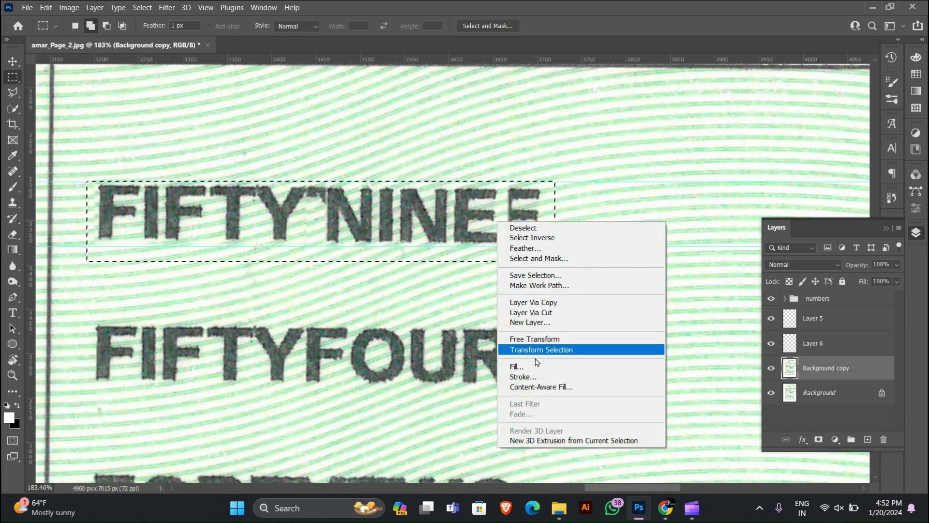
left_click(520, 367)
key("Return")
- Content-aware fill the leftover marks along the lower edge of FIFTY NINE in the first row and deselect
left_click_drag(179, 236, 440, 259)
right_click(426, 251)
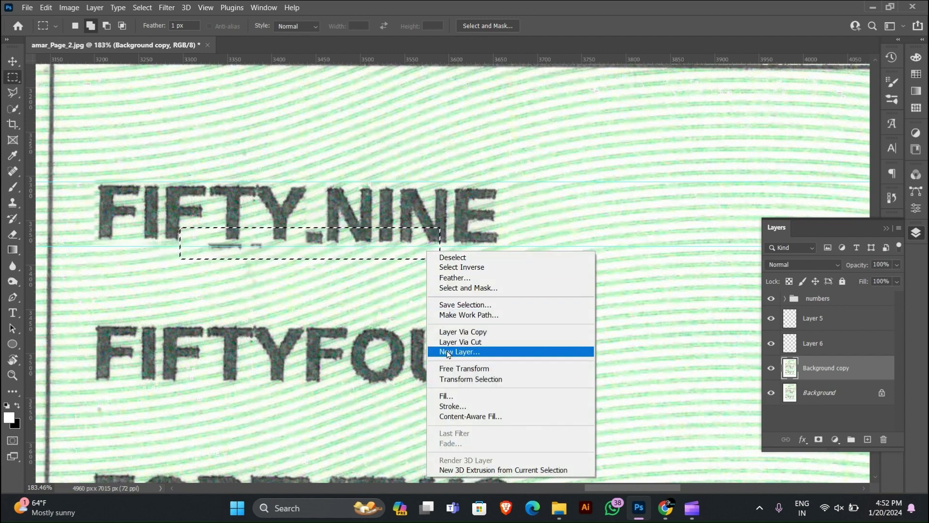
left_click(464, 405)
left_click(790, 153)
key("ctrl+d")
- Nudge the copied NINE in the first row left until it sits directly against FIFTY
scroll(377, 194, "down", 3)
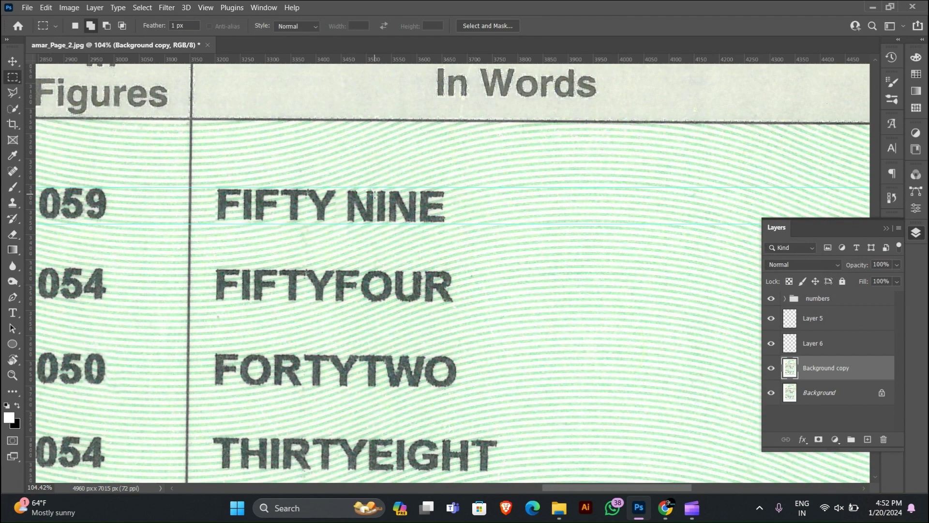
scroll(378, 195, "up", 2)
key("v")
left_click(379, 199)
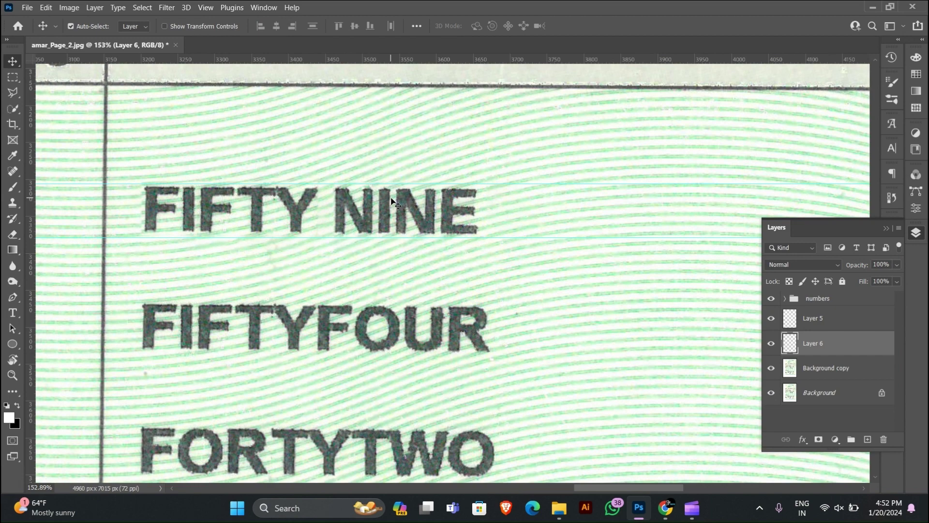
key("Right")
key("Right")
key("Right")
key("Right")
key("Right")
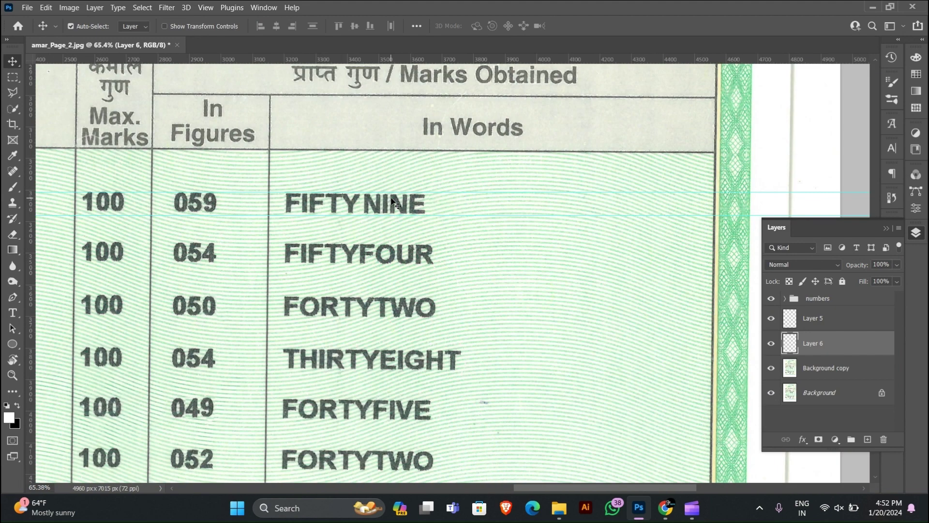
scroll(391, 202, "down", 1)
scroll(318, 257, "up", 4)
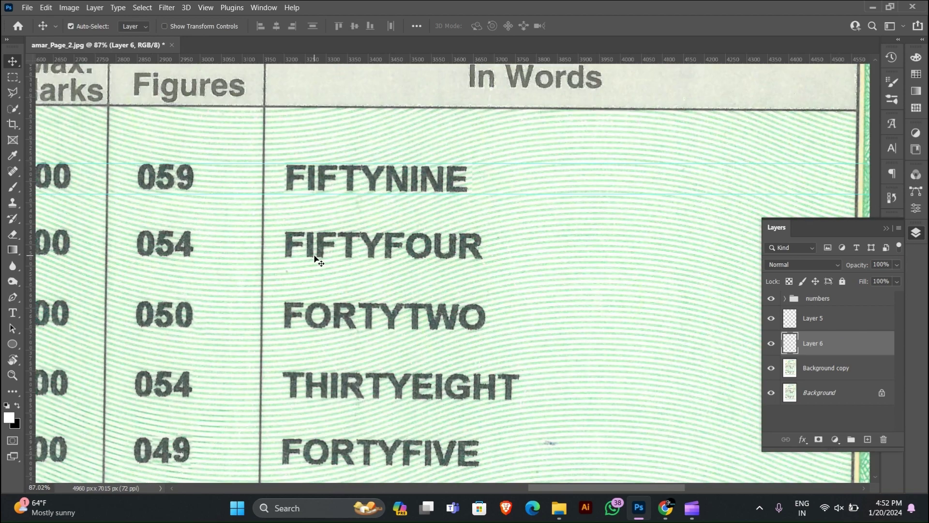
- Content-aware fill over TWO of FORTYTWO in the third row on the Background copy layer
scroll(317, 258, "down", 1)
left_click_drag(329, 266, 334, 184)
left_click(382, 237)
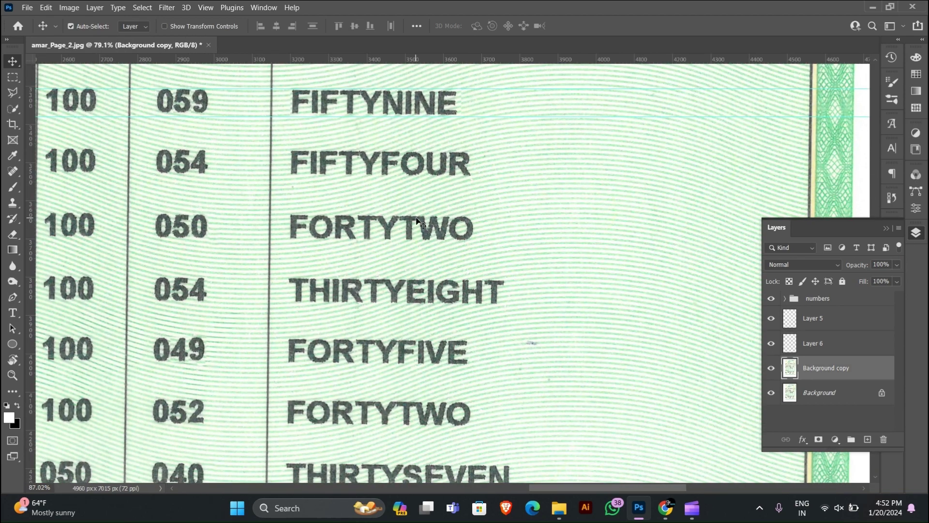
scroll(387, 228, "up", 4)
key("m")
left_click_drag(489, 298, 577, 282)
right_click(521, 269)
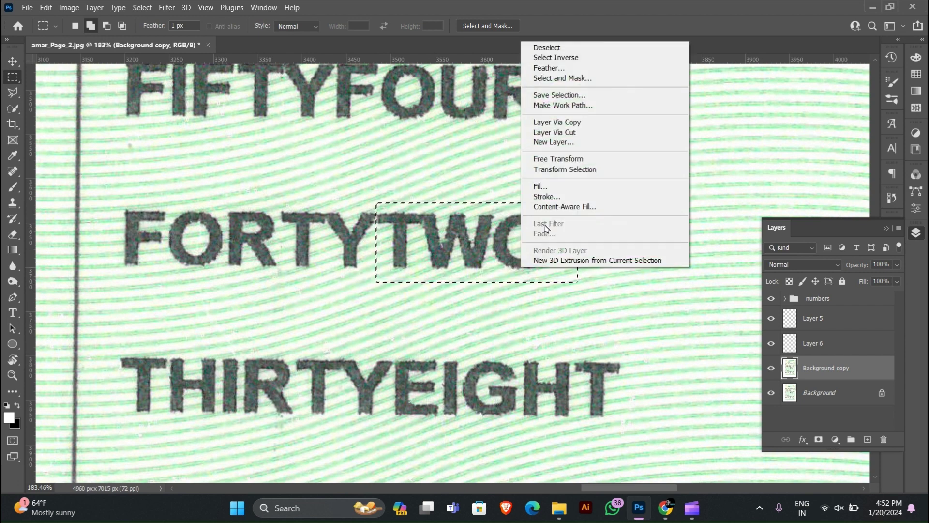
left_click(548, 186)
left_click(798, 153)
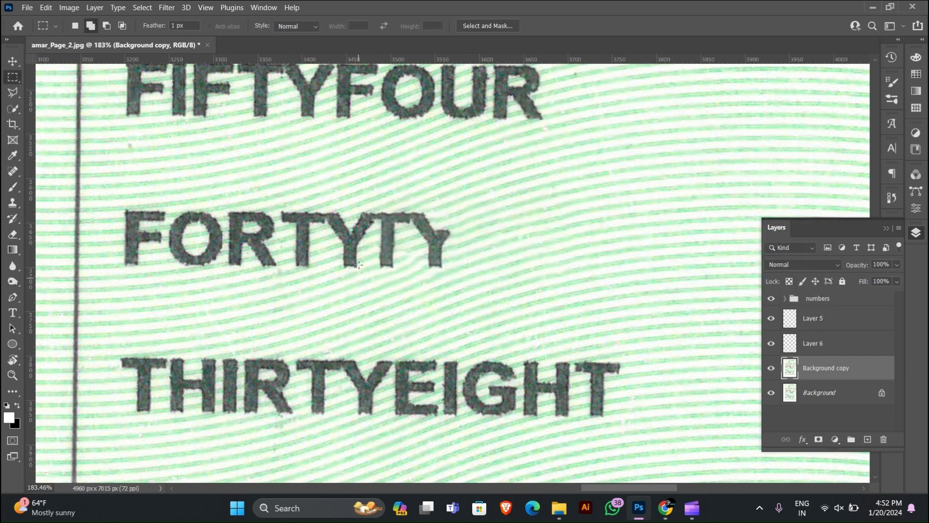
- Content-aware fill the leftover T and Y shapes after FORTY in the third row
scroll(358, 265, "up", 3)
left_click_drag(386, 182, 519, 298)
right_click(475, 265)
left_click(503, 412)
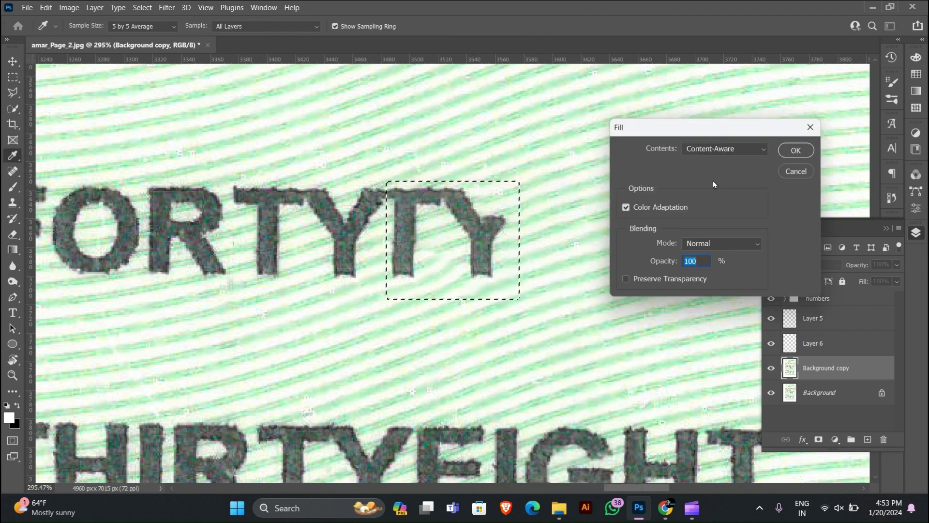
left_click(796, 151)
- Content-aware fill the remaining extra Y beside FORTY twice, using a tighter selection around what is left the second time
scroll(409, 187, "up", 2)
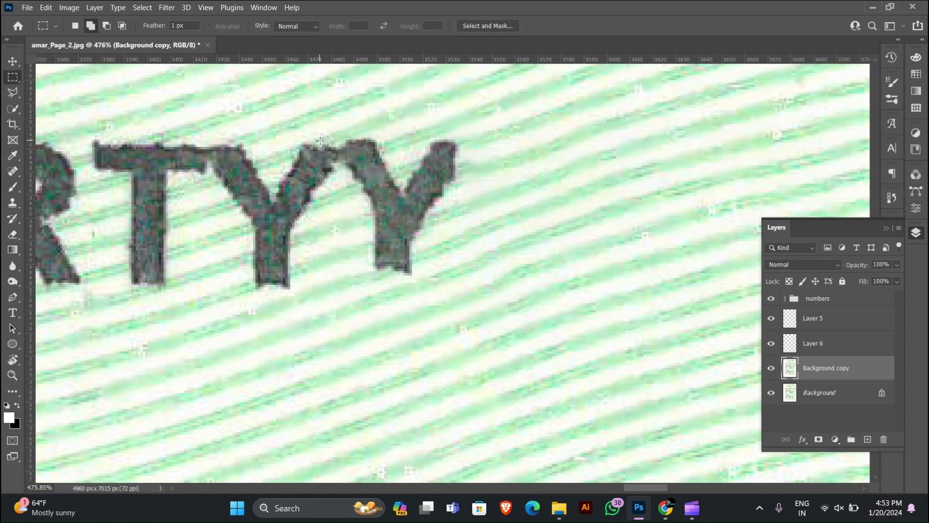
left_click_drag(329, 123, 475, 296)
left_click_drag(428, 262, 438, 253)
right_click(426, 254)
left_click(459, 399)
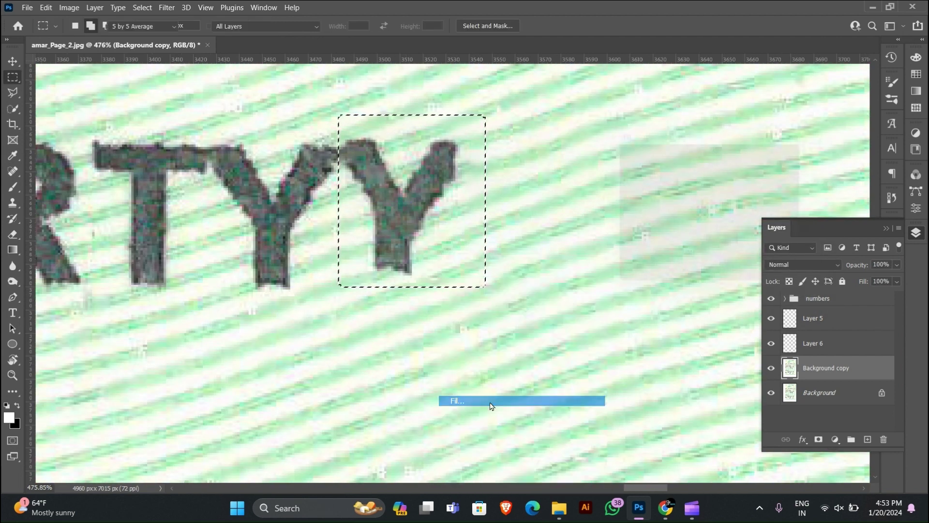
left_click(806, 155)
left_click_drag(328, 129, 448, 275)
right_click(446, 255)
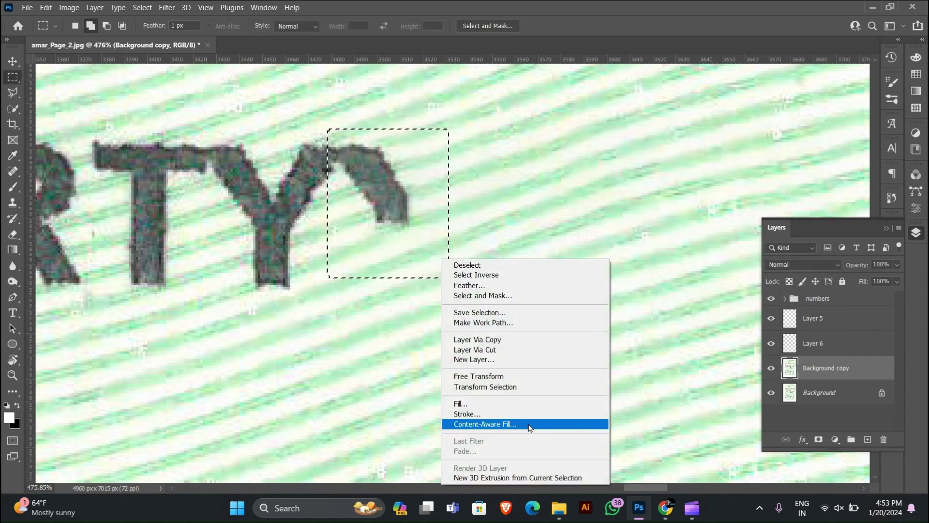
left_click(478, 400)
left_click(795, 151)
- Clone clean striped background over the leftover stroke beside FORTY's Y with a soft 35 px Clone Stamp at 0% hardness
key("s")
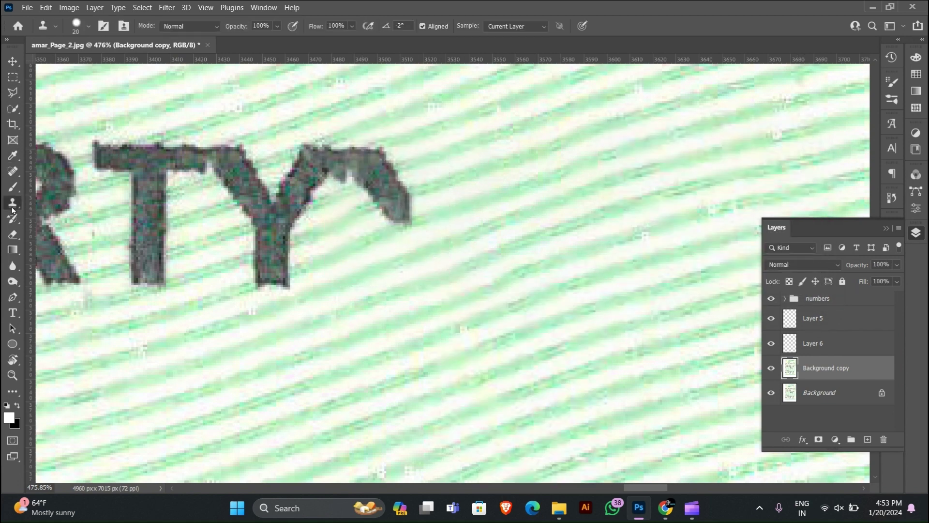
right_click(365, 96)
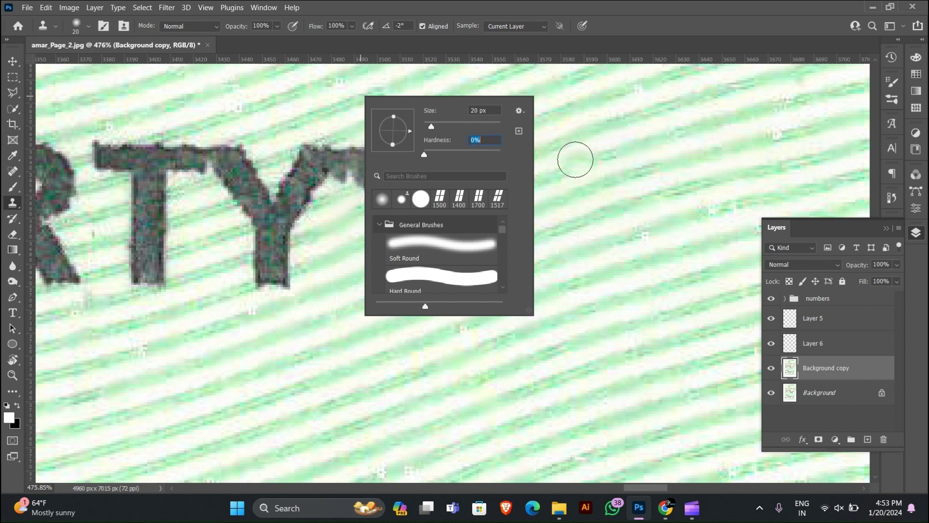
left_click(576, 169)
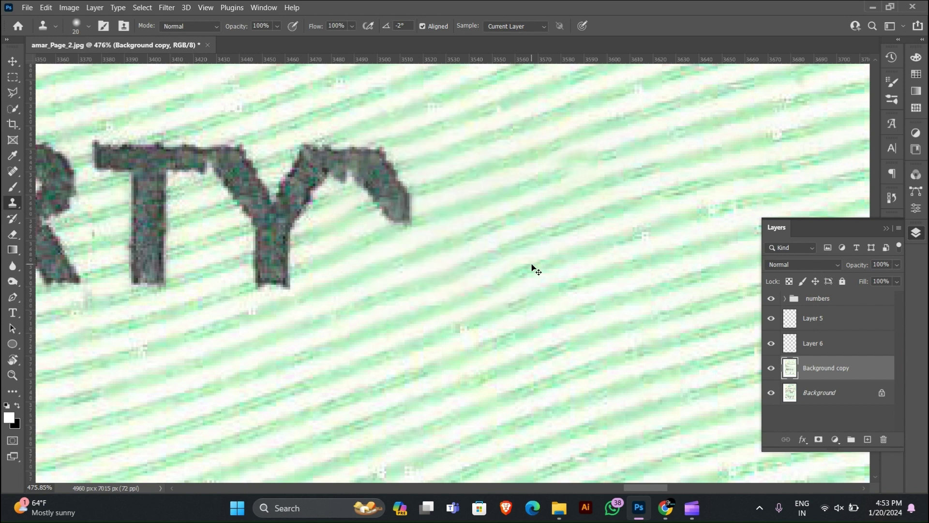
left_click(558, 172, "alt")
mouse_move(405, 195)
left_mouse_down()
mouse_move(374, 161)
mouse_move(360, 180)
mouse_move(366, 151)
mouse_move(365, 185)
mouse_move(367, 162)
left_mouse_up()
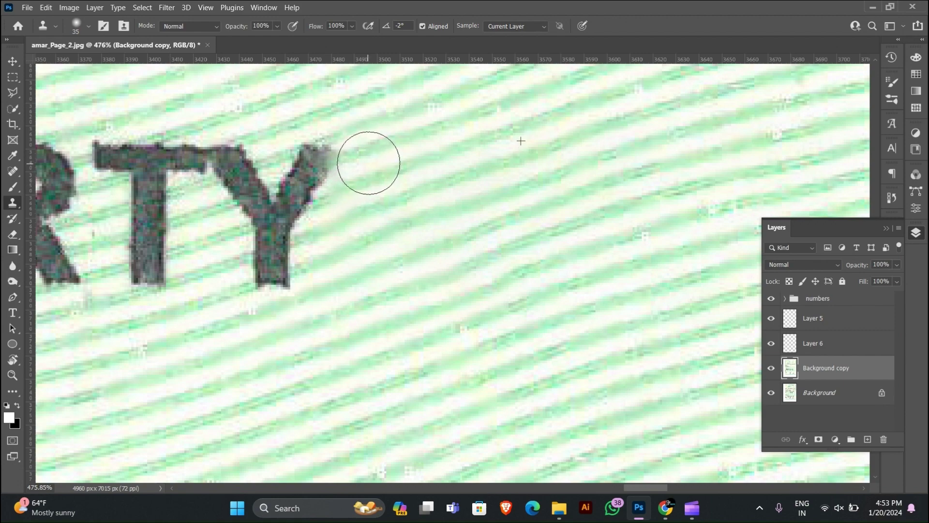
- Duplicate the FIFTY layer from the first row and place the copy over FORTY in the third row
scroll(404, 166, "down", 10)
scroll(421, 202, "down", 2)
scroll(421, 201, "up", 4)
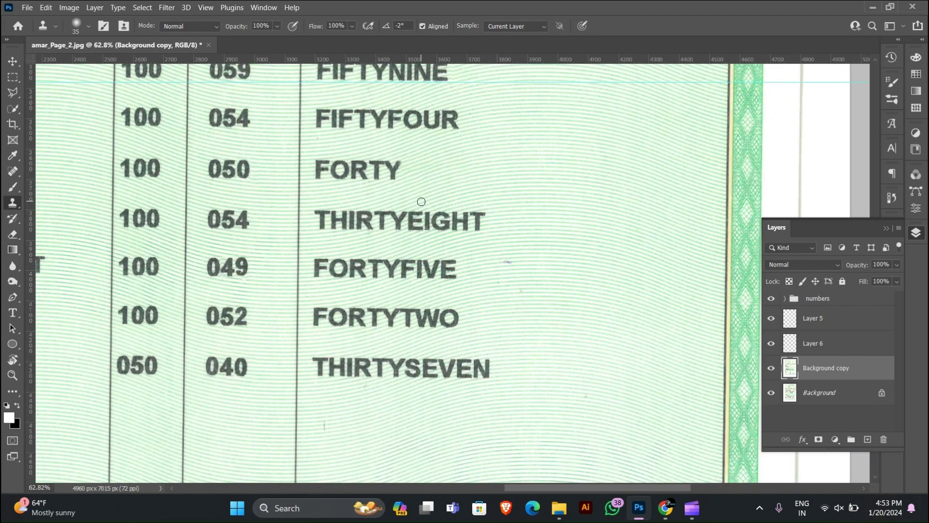
left_click_drag(377, 206, 397, 261)
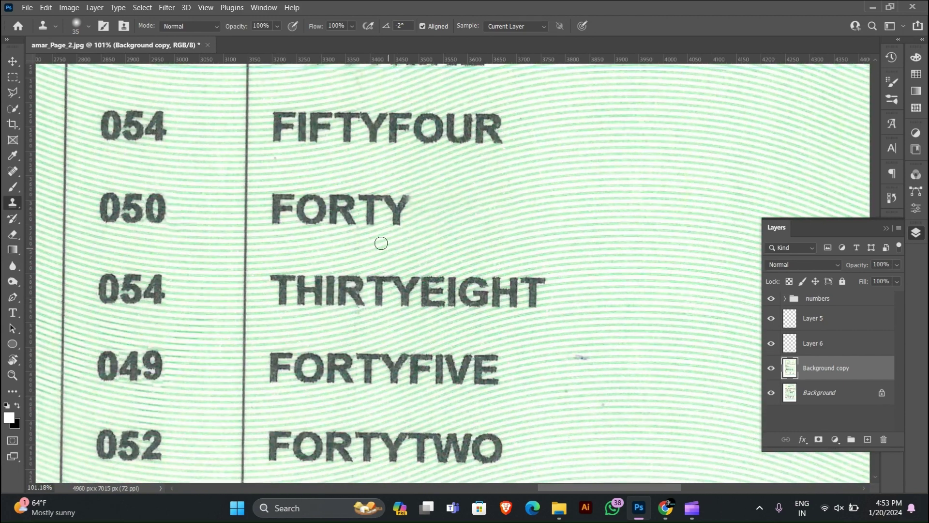
key("v")
scroll(415, 124, "down", 3)
left_click_drag(411, 124, 419, 162)
left_click(371, 107)
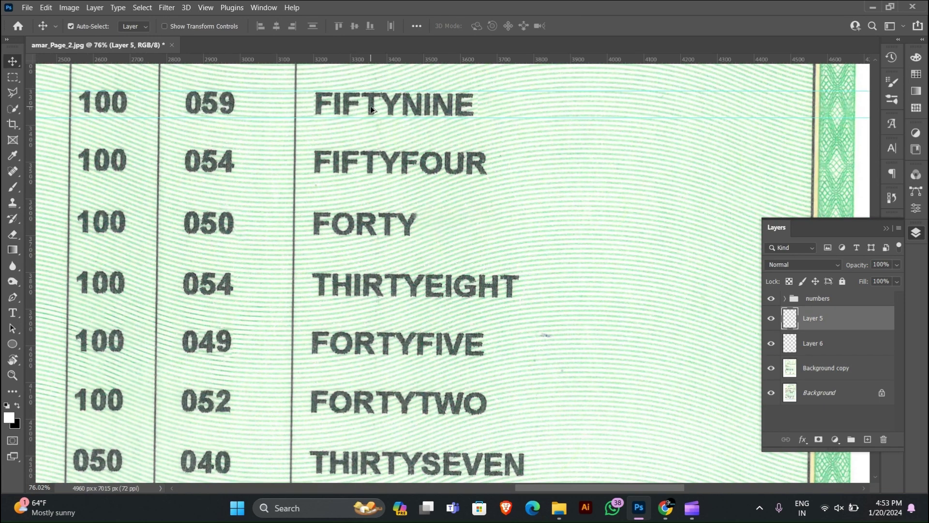
left_click_drag(372, 110, 397, 232, "alt")
scroll(343, 244, "up", 3)
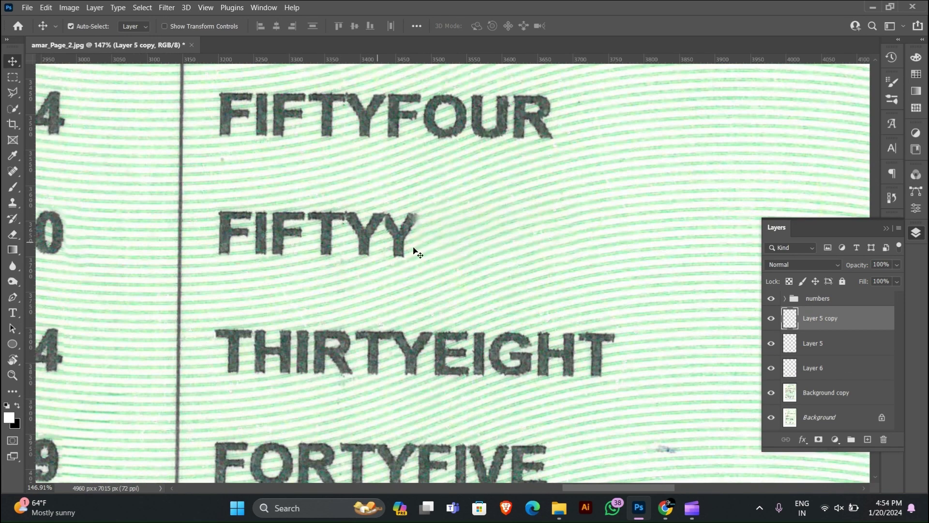
- Hide the third row's FIFTY copy, content-aware fill over FORTY on the Background copy layer, and show the copy again
left_click(771, 318)
left_click(321, 234)
key("m")
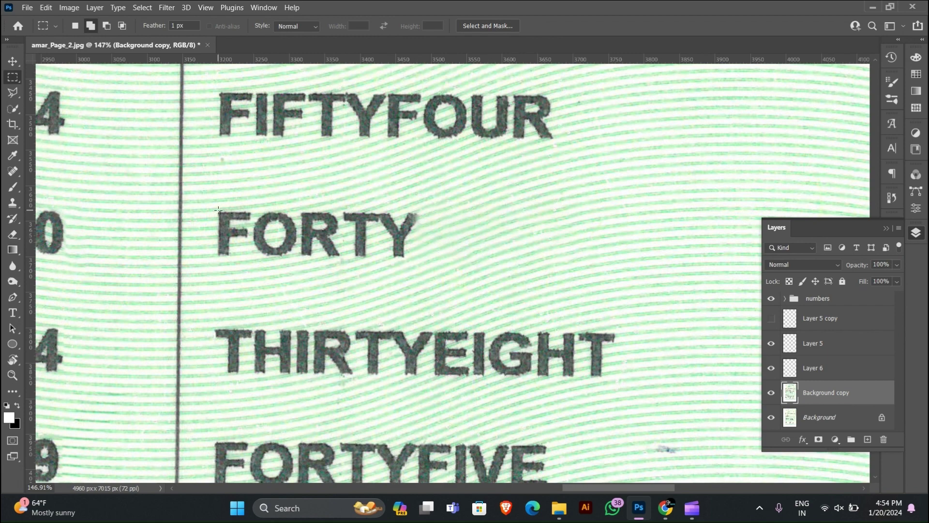
mouse_move(216, 206)
left_mouse_down()
mouse_move(373, 274)
mouse_move(467, 275)
left_mouse_up()
scroll(431, 261, "up", 1)
right_click(436, 262)
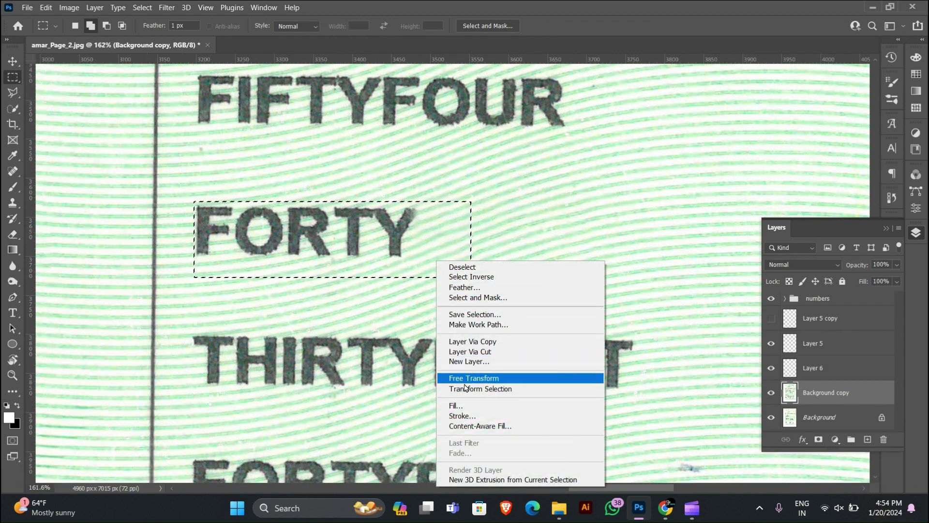
left_click(513, 405)
left_click(793, 150)
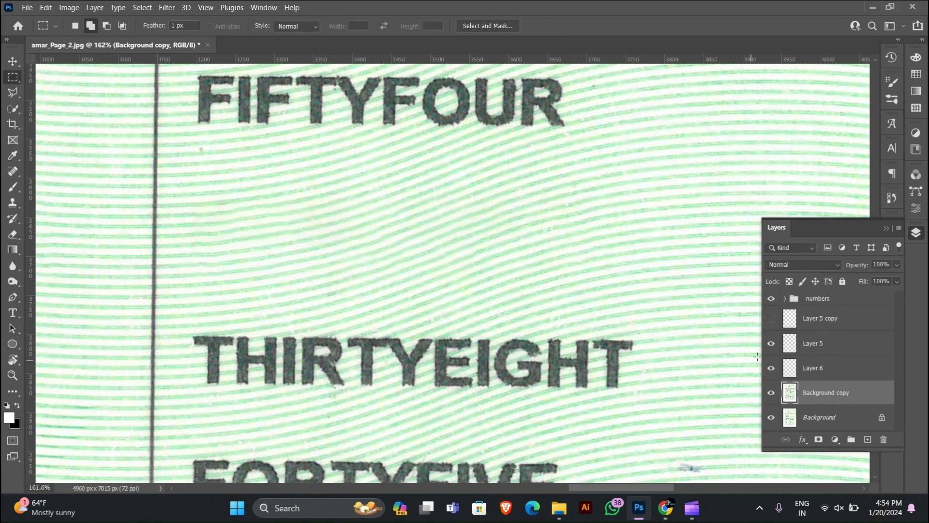
left_click(771, 318)
- Duplicate the third row's FIFTY and place the copy over THIRTY of THIRTYEIGHT in the fourth row
scroll(344, 299, "down", 8)
left_click_drag(332, 336, 329, 290)
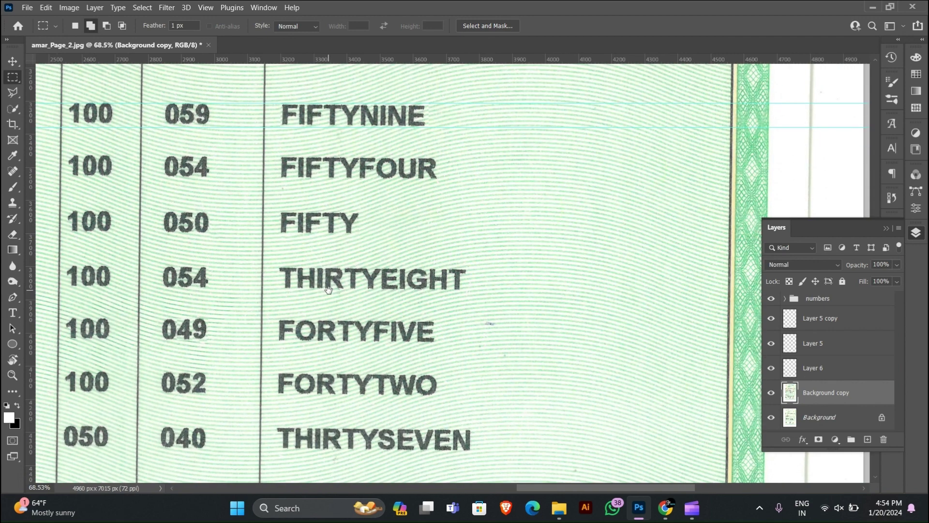
key("v")
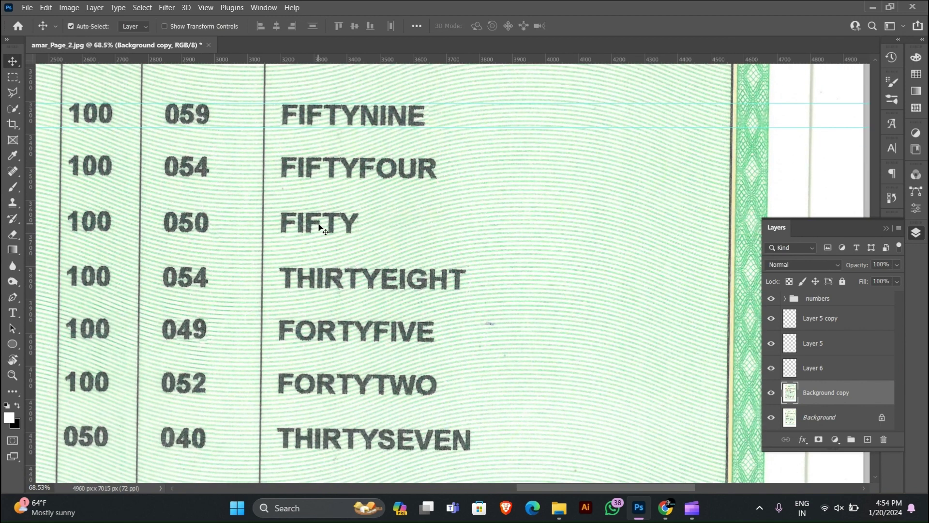
left_click(319, 226)
left_click_drag(315, 224, 315, 279)
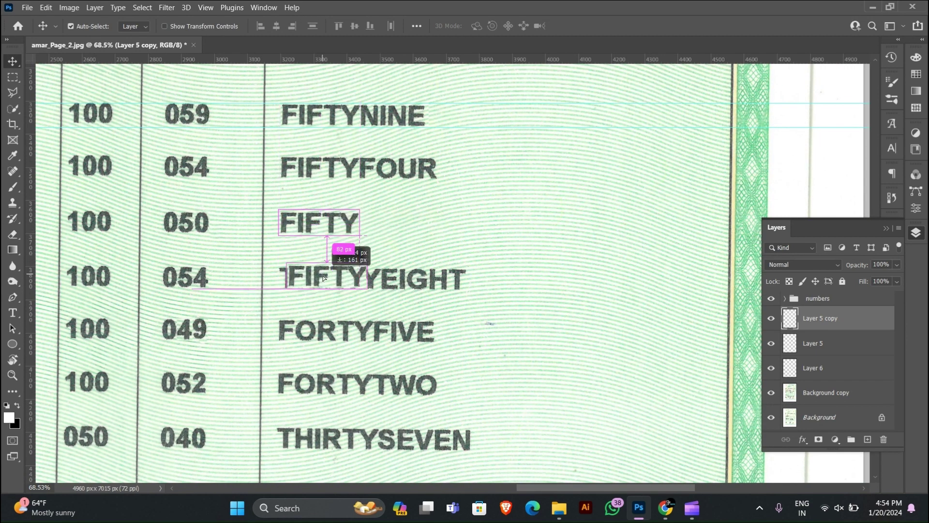
- Nudge the fourth row's FIFTY left and slightly down until it covers THIRTY's start and lines up with the row
scroll(406, 271, "up", 3)
key("Left")
key("Left")
key("Left")
key("Left")
key("Left")
key("Left")
key("Left")
key("Left")
key("Left")
key("Left")
key("Left")
key("Left")
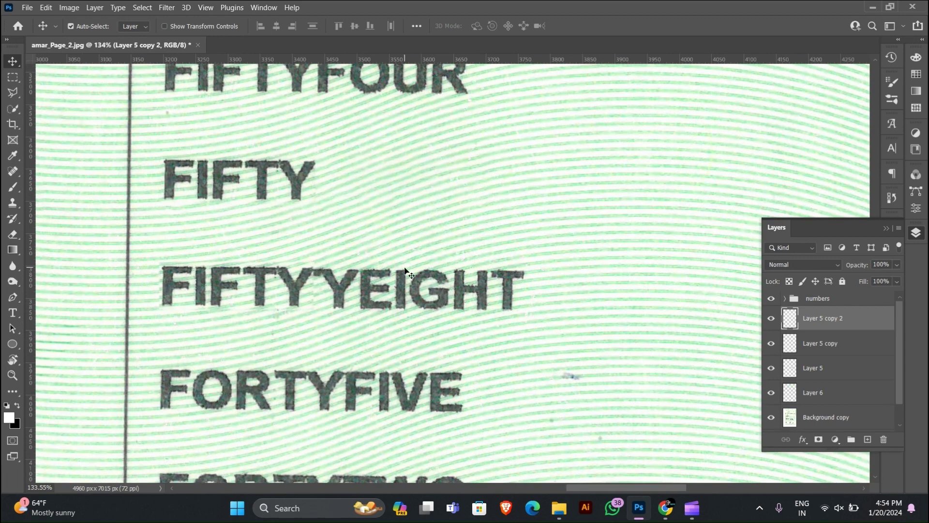
key("Down")
key("Down")
key("Down")
key("Up")
key("Left")
key("Down")
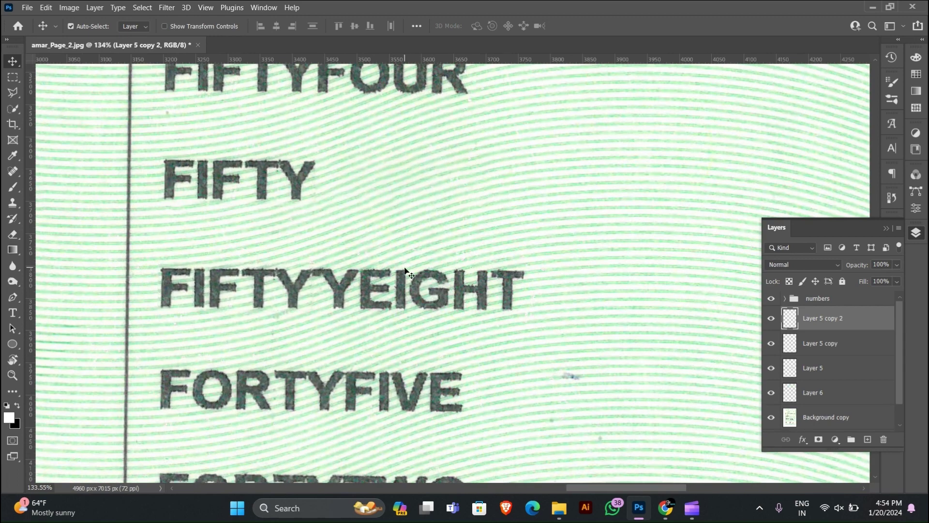
key("Right")
- Copy FOUR from the second row's FIFTYFOUR to a new layer and move it directly after FIFTY in the fourth row
scroll(384, 210, "down", 3)
left_click(357, 100)
scroll(351, 102, "up", 4)
key("m")
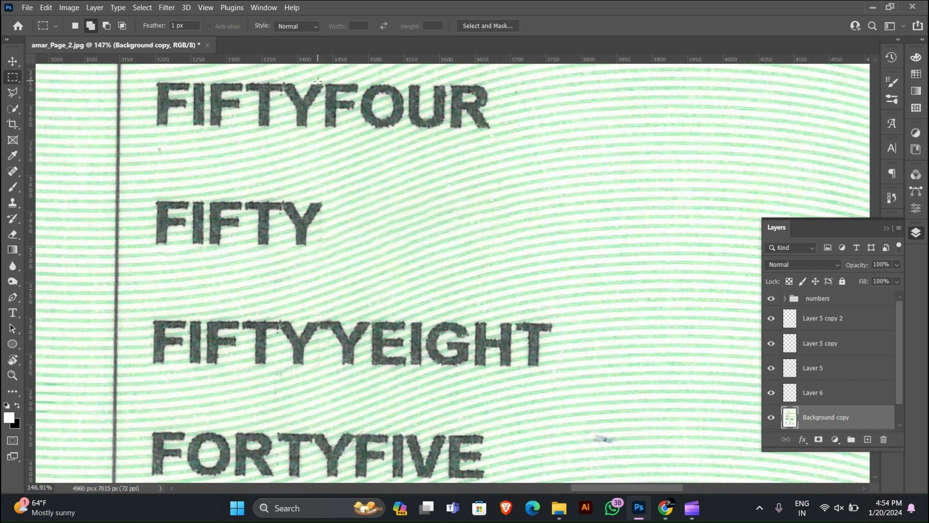
left_click_drag(351, 130, 504, 136)
key("ctrl+j")
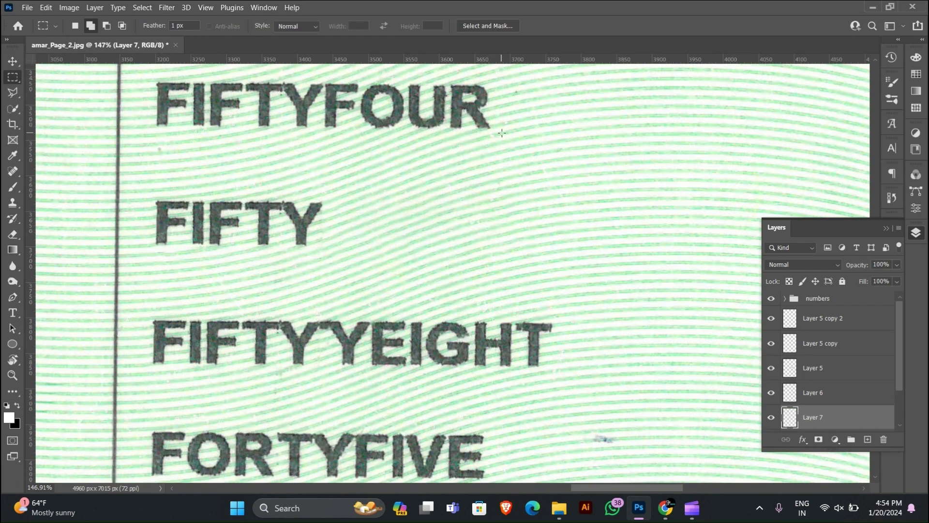
key("v")
left_click_drag(453, 116, 446, 358)
- Content-aware fill the area behind FIFTYFOUR in the fourth row on the Background copy layer to remove the original THIRTYEIGHT
left_click(448, 289)
key("m")
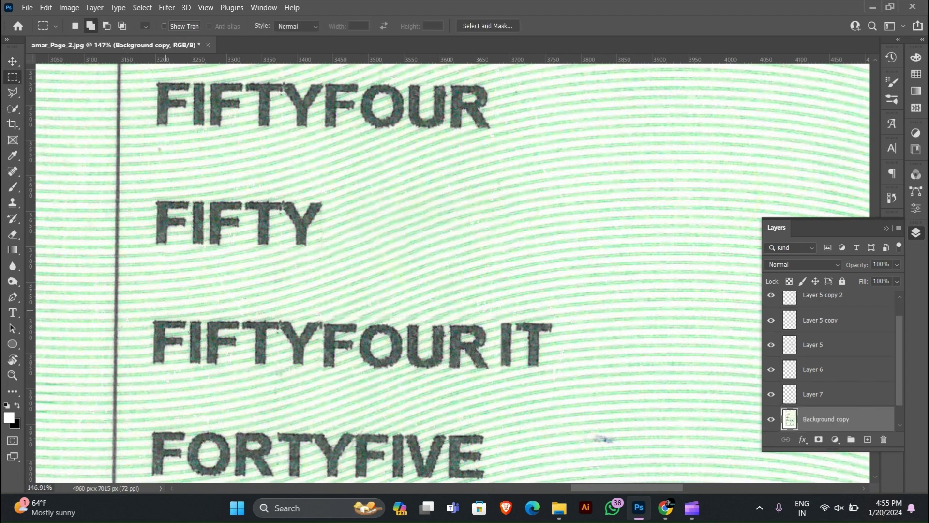
left_click_drag(152, 315, 583, 380)
right_click(491, 127)
left_click(508, 275)
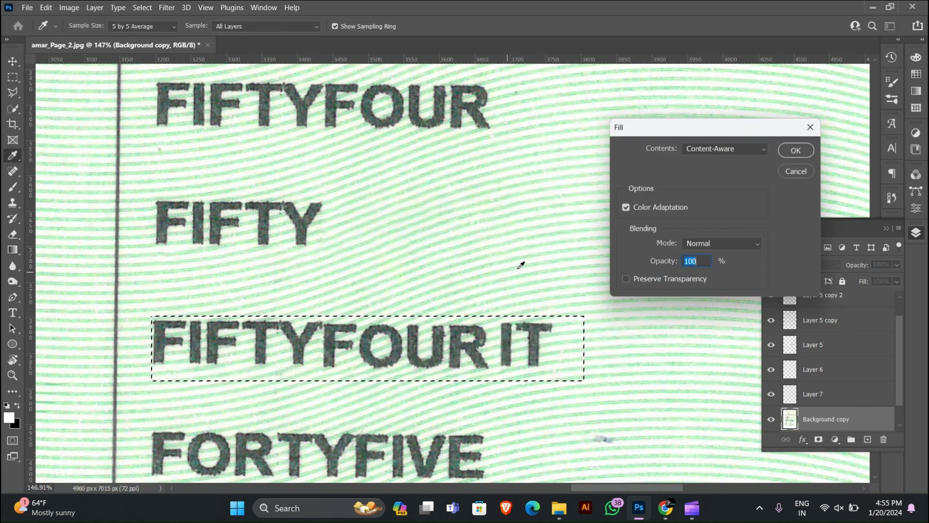
left_click(795, 151)
- Nudge the fourth row's FOUR slightly right and up so it lines up with FIFTY
key("v")
left_click(349, 345)
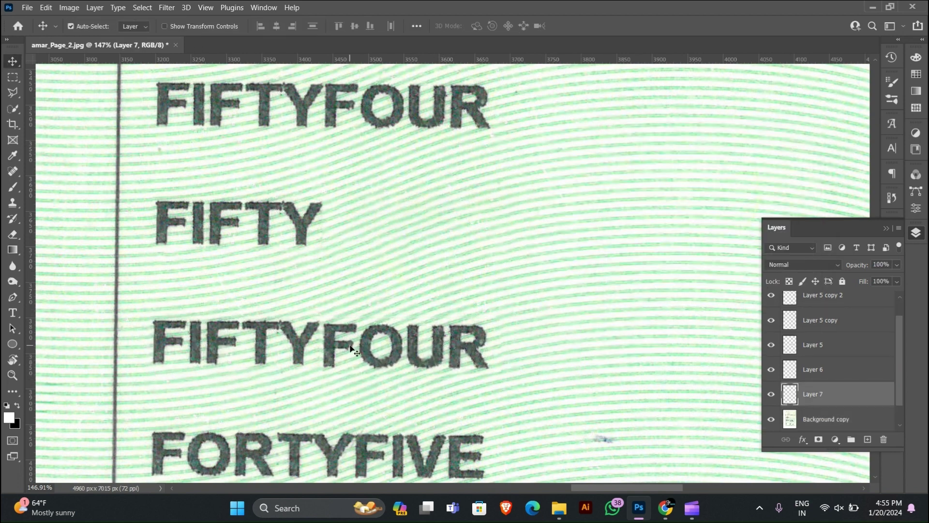
key("Right")
key("Right")
key("Right")
key("Right")
key("Up")
key("Right")
key("Left")
key("Left")
key("Left")
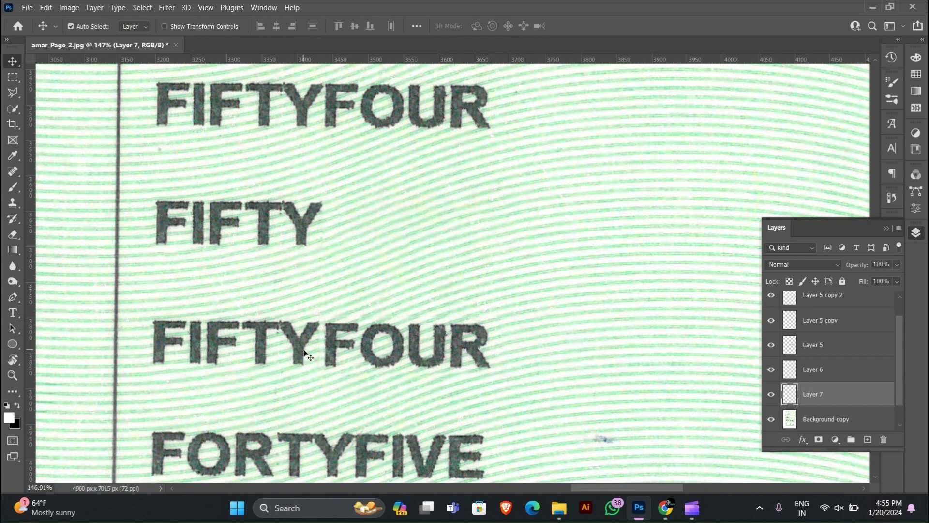
- Duplicate NINE from the first row's FIFTYNINE and place the copy over FIVE of FORTYFIVE in the fifth row
scroll(333, 349, "down", 5)
left_click_drag(350, 387, 349, 287)
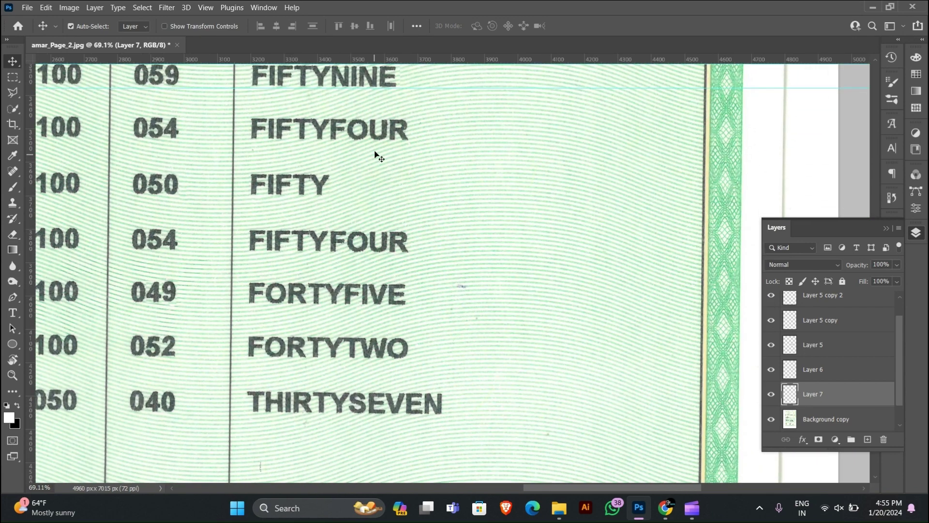
left_click(366, 81)
scroll(368, 81, "up", 5)
left_click_drag(376, 78, 443, 251)
left_click_drag(449, 312, 487, 164)
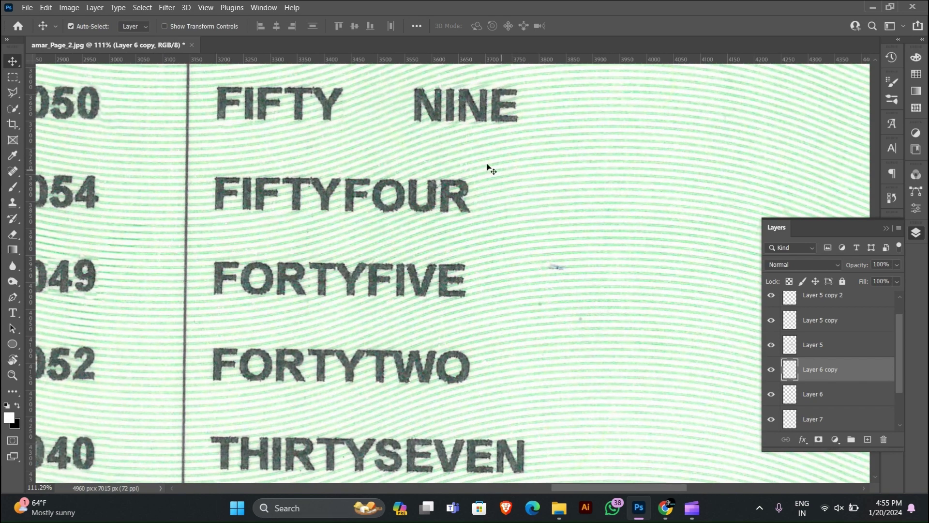
left_click_drag(467, 115, 426, 290)
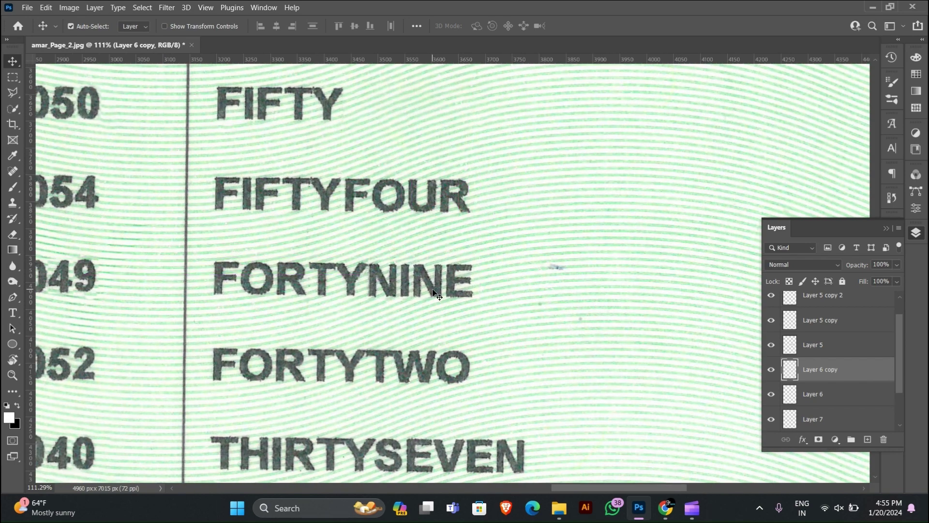
- Duplicate the fourth row's FIFTY and place the copy over FORTY of FORTYTWO in the sixth row
scroll(437, 295, "down", 3)
scroll(411, 242, "down", 3)
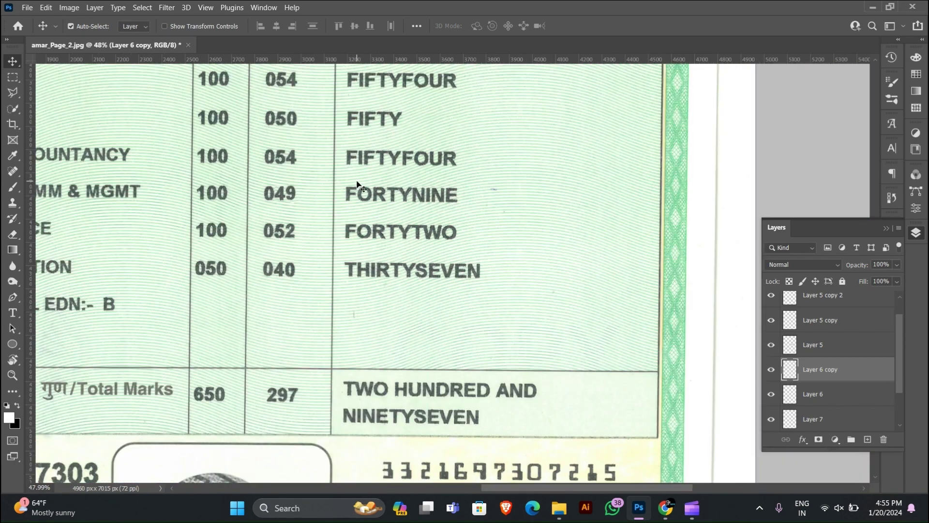
left_click(368, 158)
left_click_drag(368, 158, 371, 230)
scroll(376, 225, "up", 10)
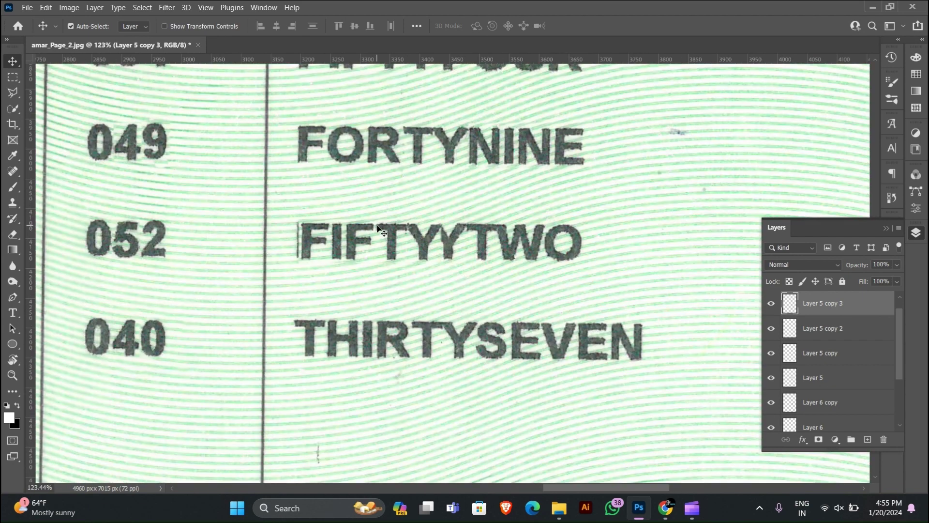
- Nudge the sixth row's FIFTY left and adjust its height until it covers FORTY's start and lines up with the row
key("Left")
key("Left")
key("Left")
key("Left")
key("Left")
key("Left")
key("Left")
key("Down")
key("Down")
key("Down")
key("Down")
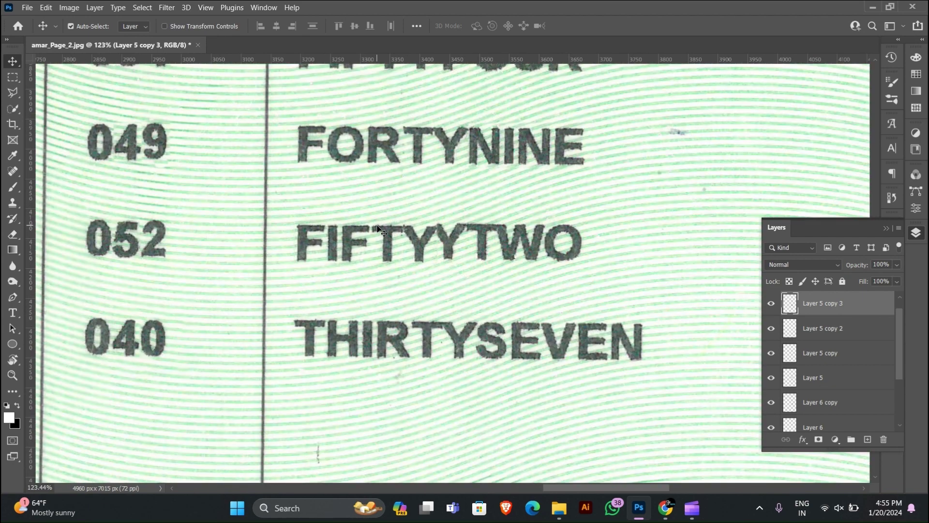
key("Up")
key("Up")
key("Up")
key("Up")
key("Up")
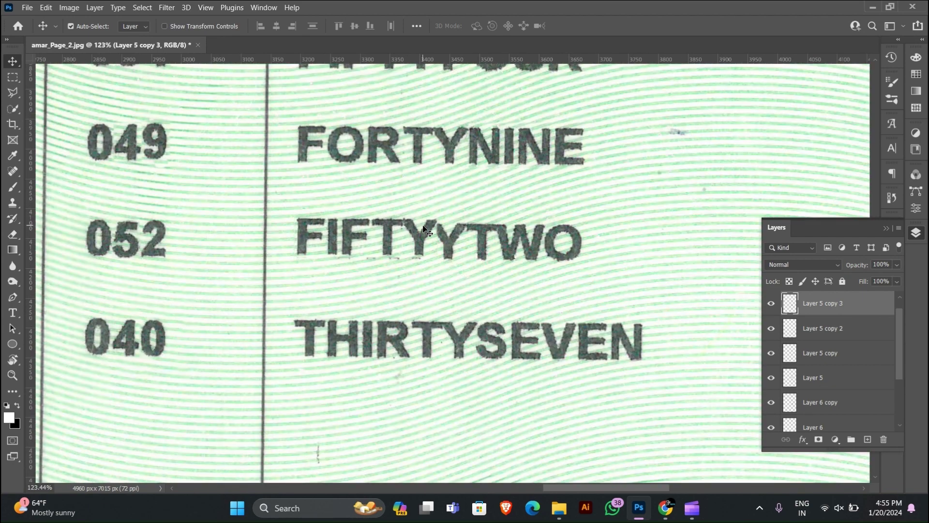
key("Down")
key("Down")
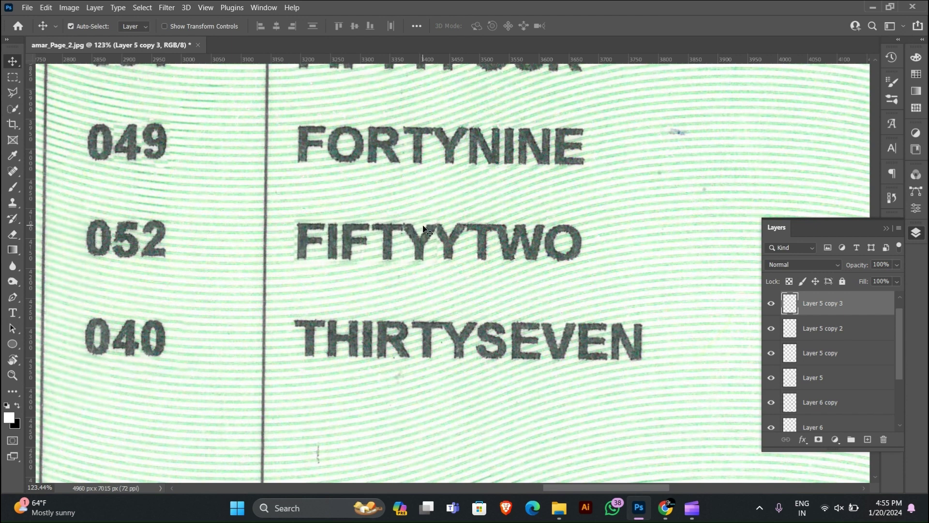
- Copy TWO from the sixth row of the Background copy layer to a new layer and move it left directly after FIFTY
key("alt+comma")
key("m")
left_click_drag(547, 268, 595, 266)
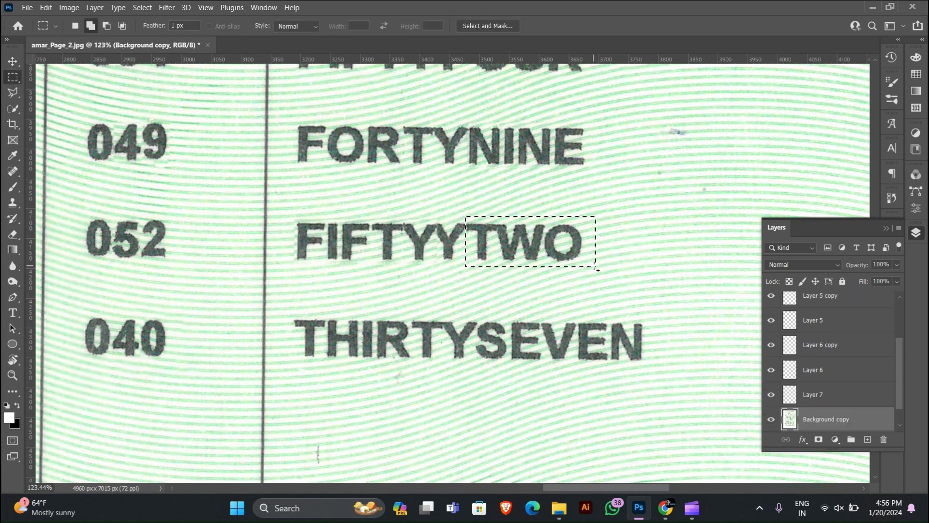
key("ctrl+j")
key("v")
key("shift+Left")
key("shift+Left")
key("shift+Left")
key("shift+Left")
key("shift+Left")
key("shift+Left")
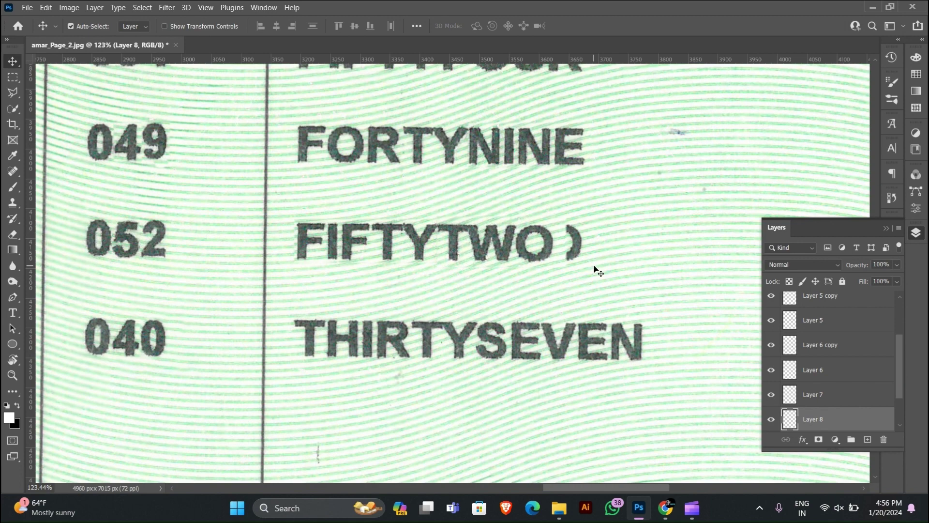
- Content-aware fill the area behind FIFTYTWO on the Background copy layer, then deselect it
key("alt+comma")
key("m")
left_click_drag(292, 224, 600, 272)
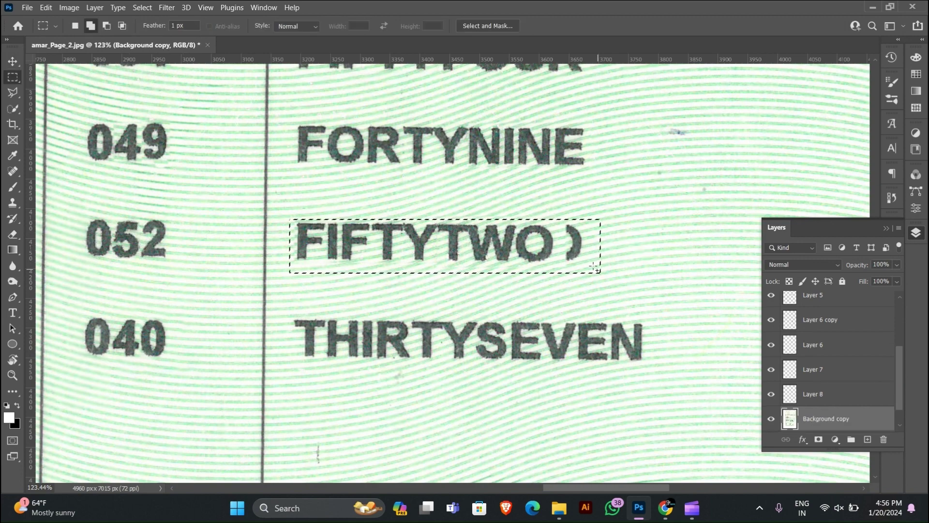
right_click(600, 273)
left_click(622, 409)
left_click(795, 150)
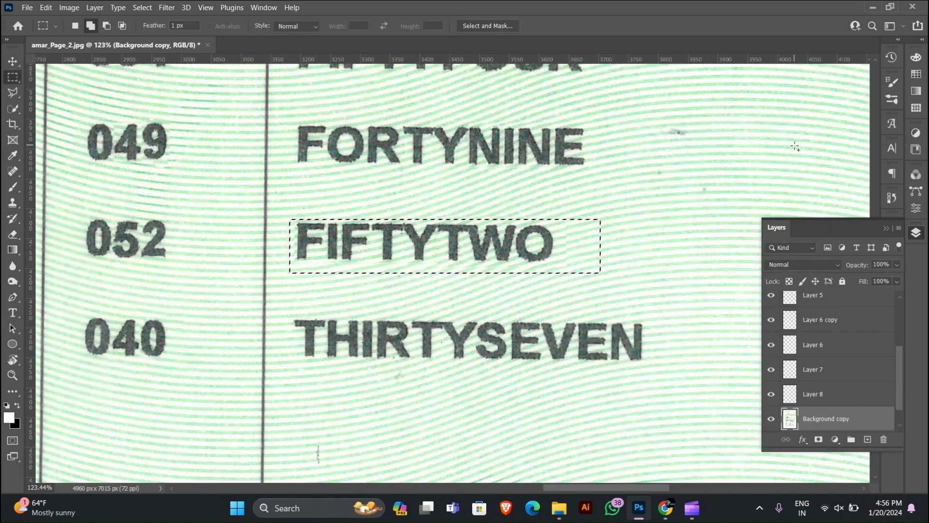
key("ctrl+d")
scroll(543, 235, "down", 9)
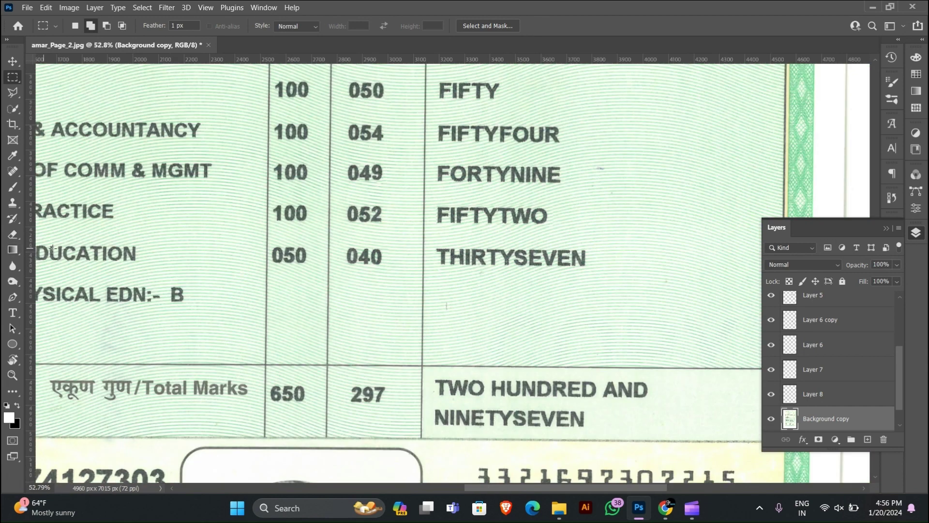
- Copy FORTY from the fifth row's FORTYNINE to a new layer and place it over THIRTY of THIRTYSEVEN in the seventh row
scroll(533, 279, "up", 2)
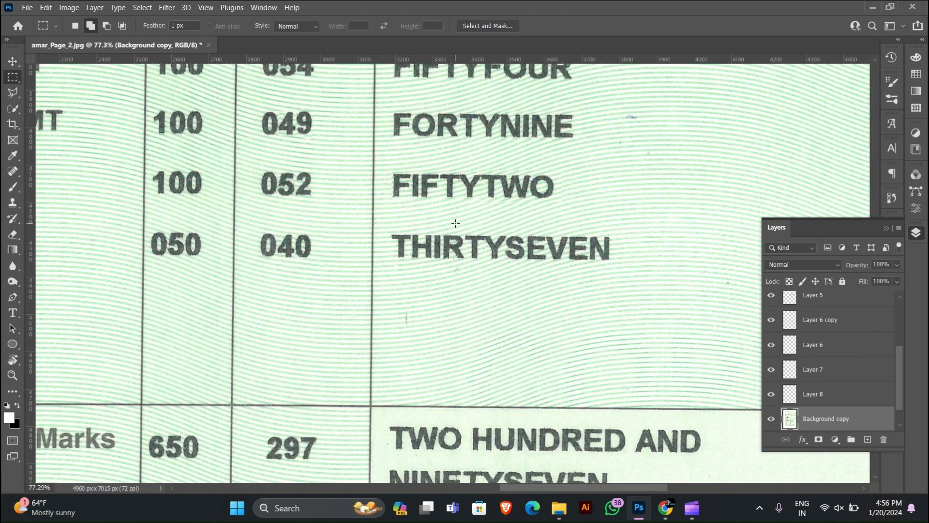
key("v")
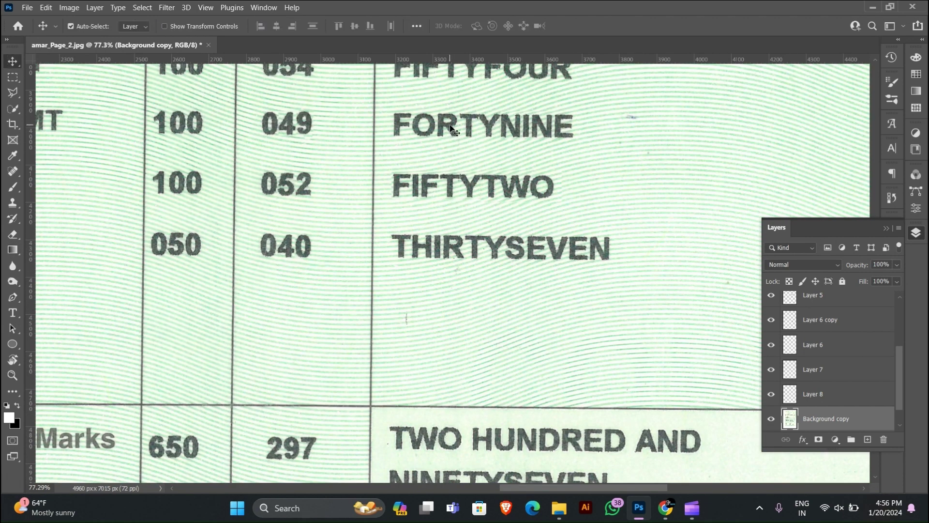
key("m")
scroll(450, 128, "up", 3)
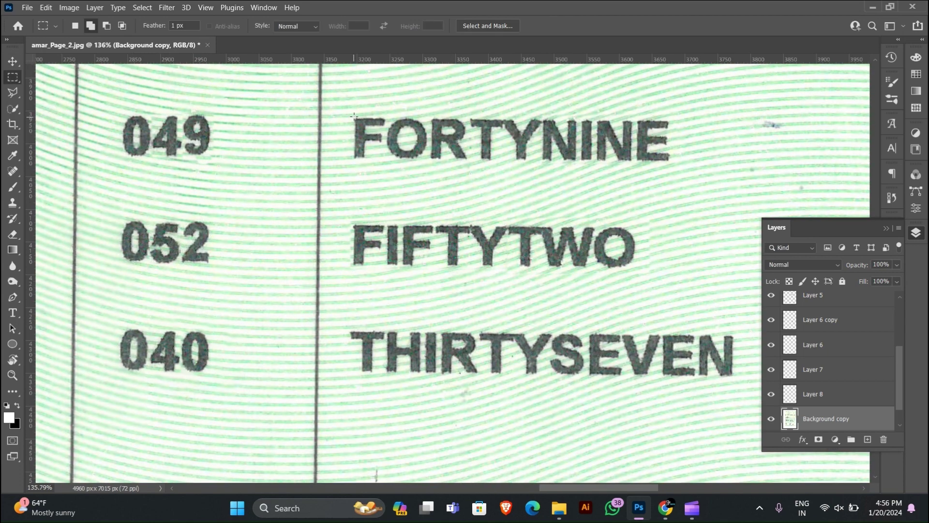
left_click_drag(354, 114, 495, 366)
key("ctrl+j")
key("v")
- Nudge the seventh row's FORTY up and right until its start lines up with the words above and the row
key("Up")
key("Up")
key("Up")
key("Up")
key("Up")
key("Up")
key("Up")
key("Up")
key("Up")
key("Right")
key("Right")
key("Right")
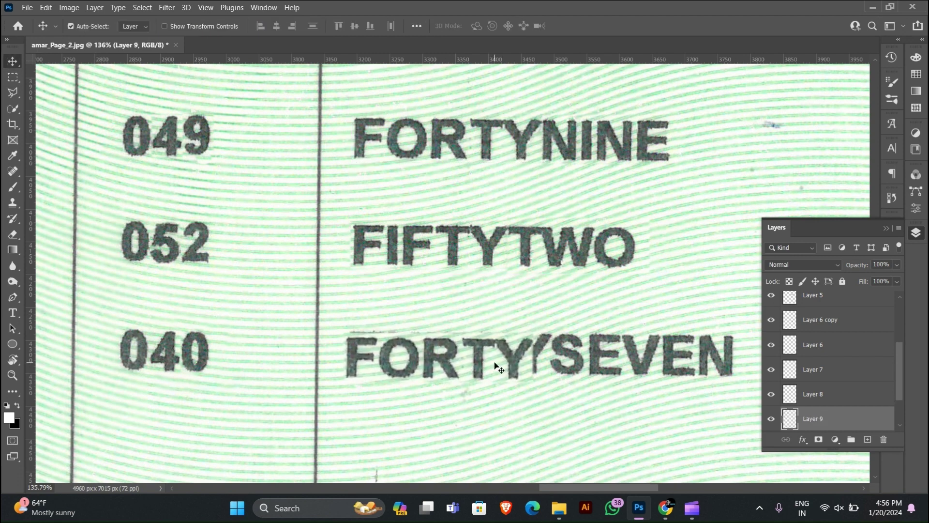
key("Right")
key("Right")
key("Right")
key("Right")
key("Right")
key("Right")
key("Right")
key("Right")
key("Right")
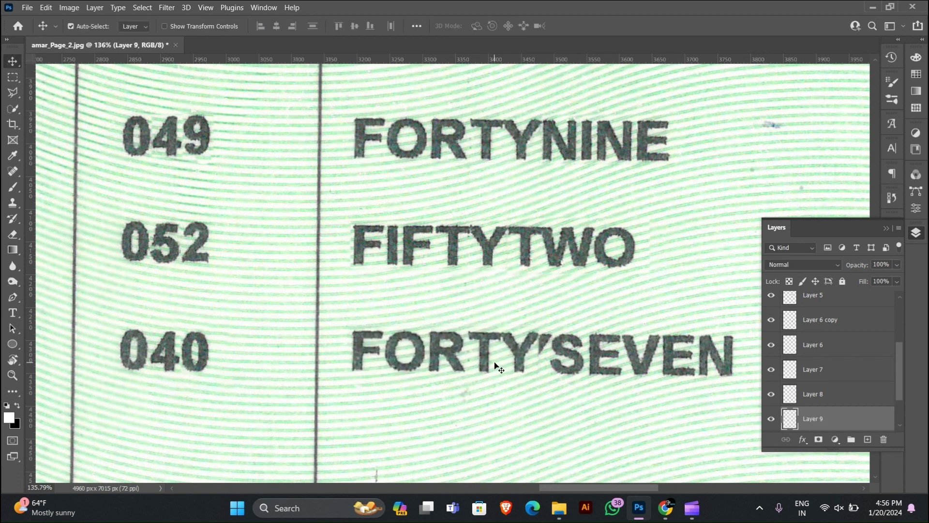
- Content-aware fill the area behind the seventh row's FORTY on the Background copy layer to remove the original THIRTYSEVEN
left_click(492, 329)
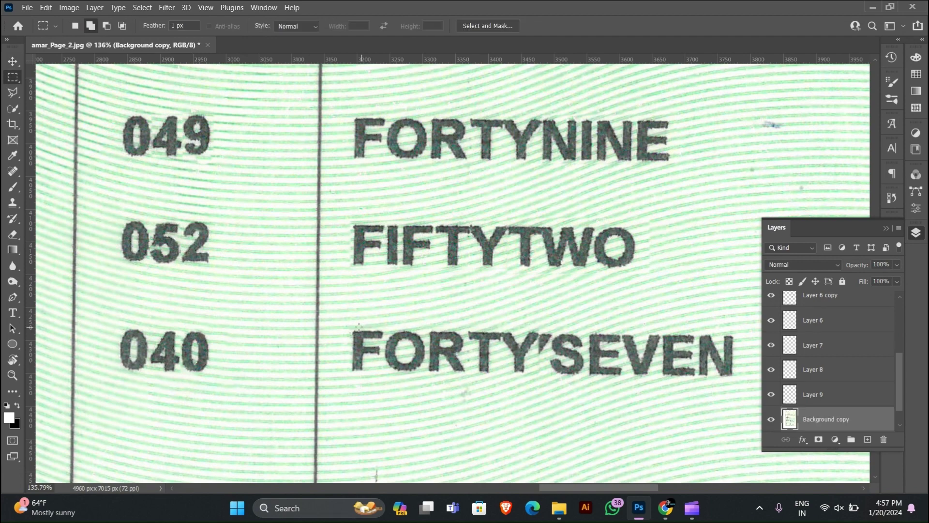
key("m")
left_click_drag(345, 327, 742, 385)
right_click(742, 386)
left_click(735, 296)
left_click(795, 151)
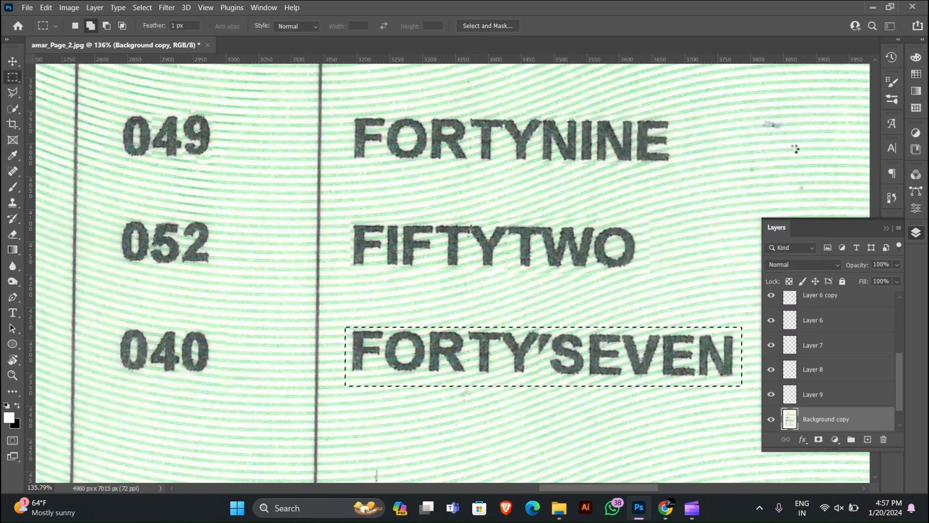
key("ctrl+d")
- Select the seventh row's FORTY layer and adjust its midtones slightly with Levels
scroll(612, 285, "down", 6)
scroll(587, 318, "up", 14)
key("alt+bracketright")
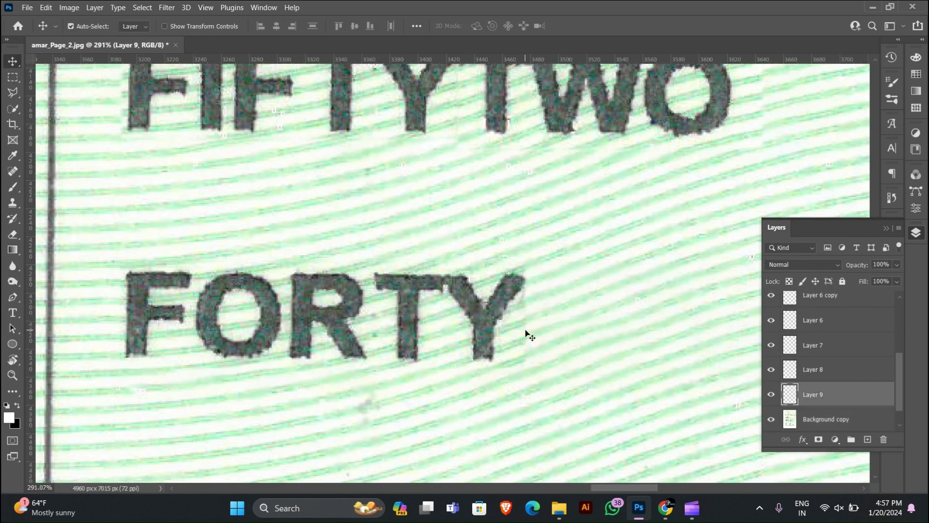
key("e")
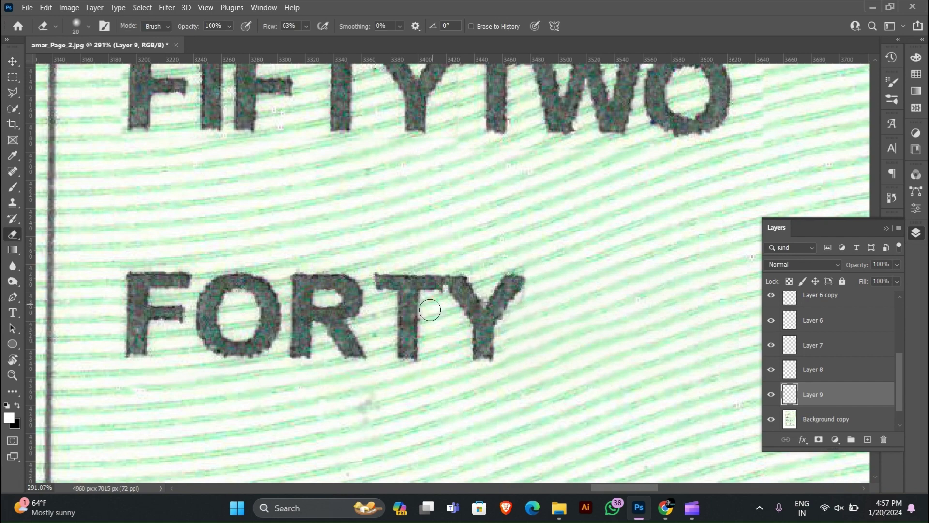
scroll(506, 361, "down", 6)
scroll(473, 300, "up", 3)
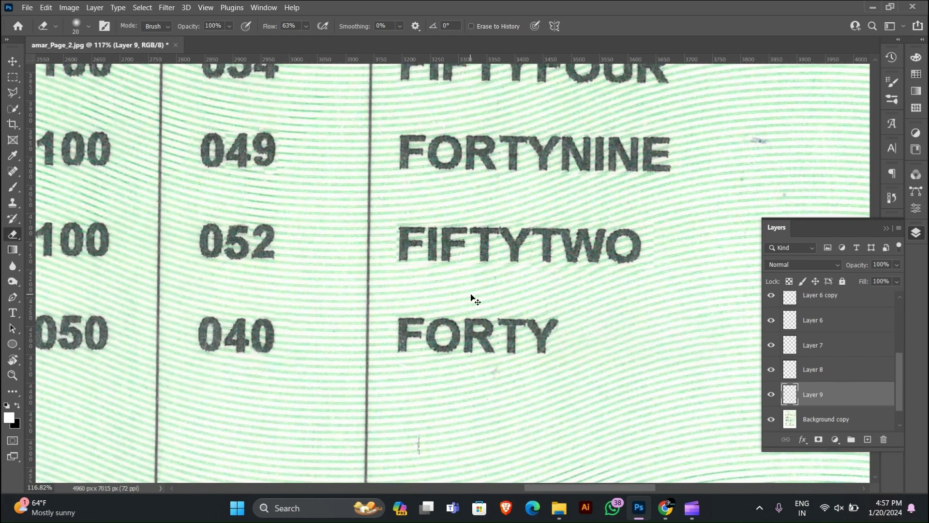
key("ctrl+l")
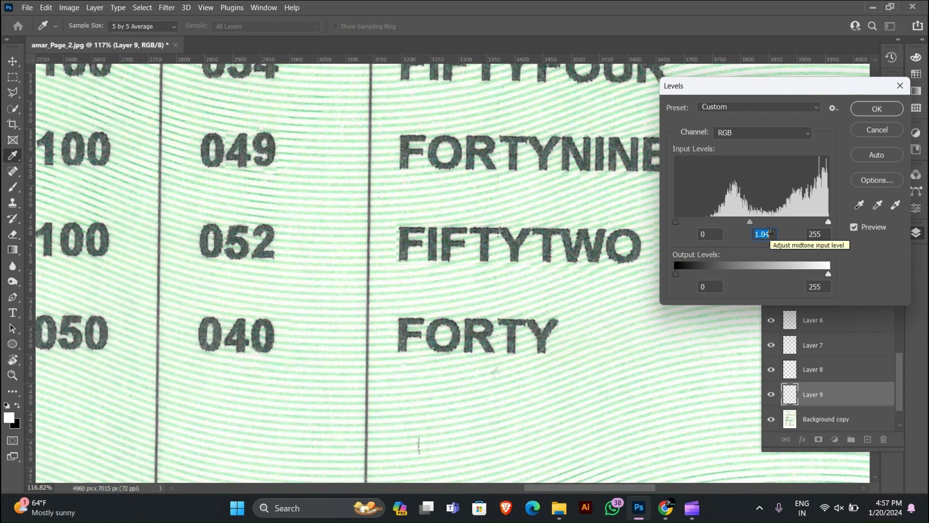
left_click(876, 115)
- Group all the word layers between the numbers group and Background copy, and name the group "in words"
scroll(682, 311, "down", 5)
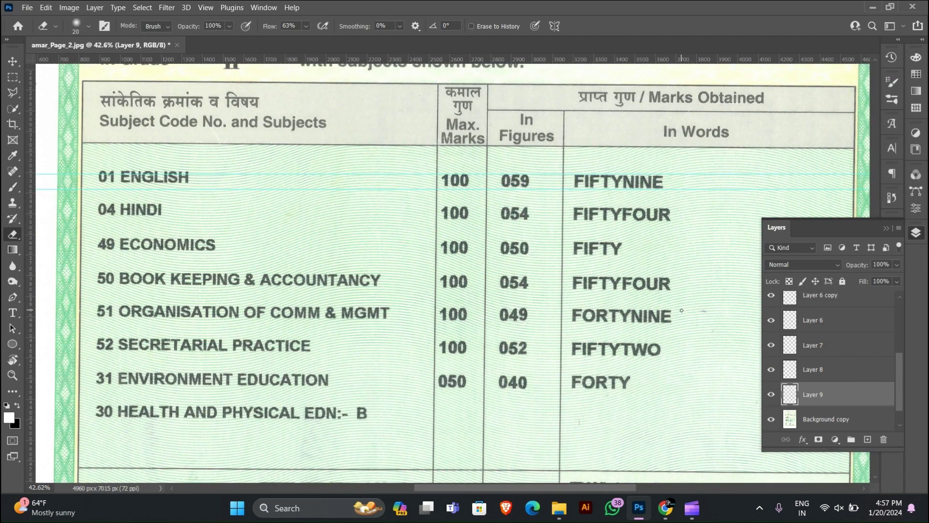
scroll(682, 310, "down", 5)
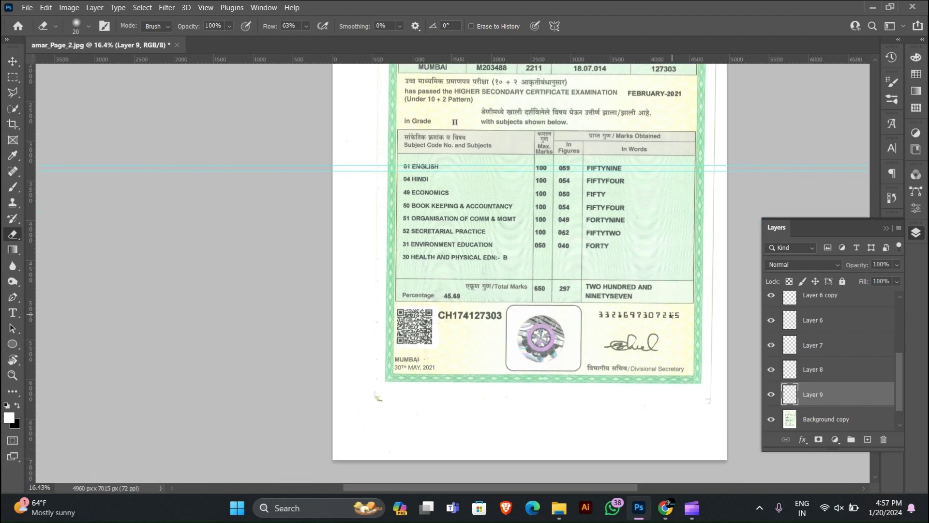
scroll(856, 402, "up", 3)
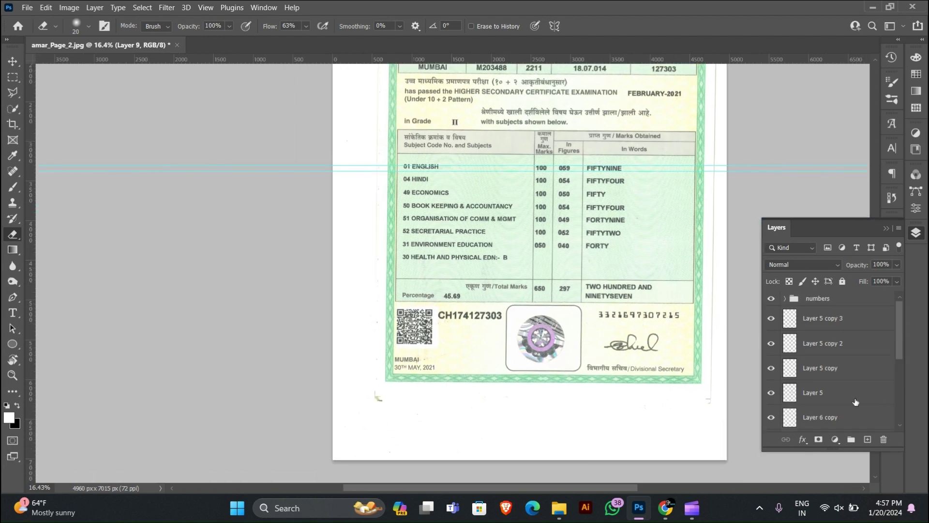
left_click(850, 318, "shift")
key("ctrl+g")
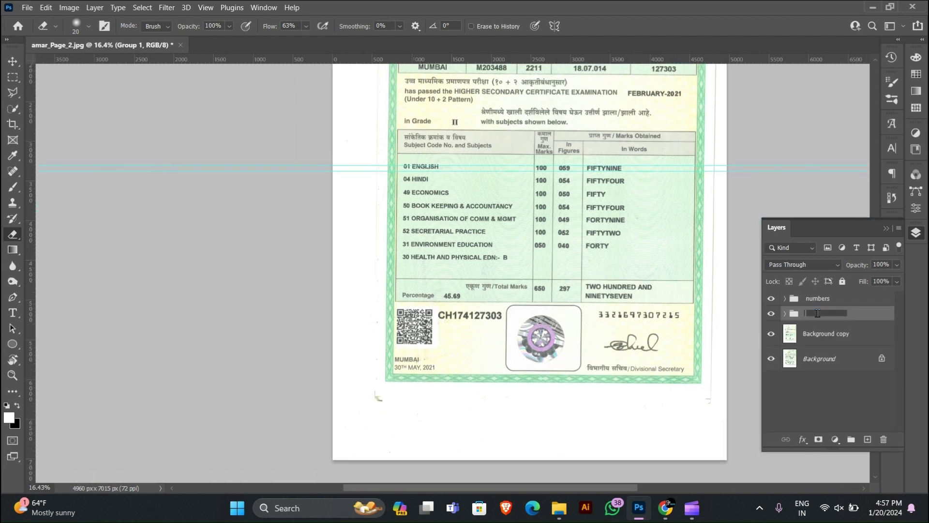
left_click(840, 334)
- Hide the numbers group, the in words group and the Background copy layer, leaving only the original Background
scroll(602, 293, "up", 6)
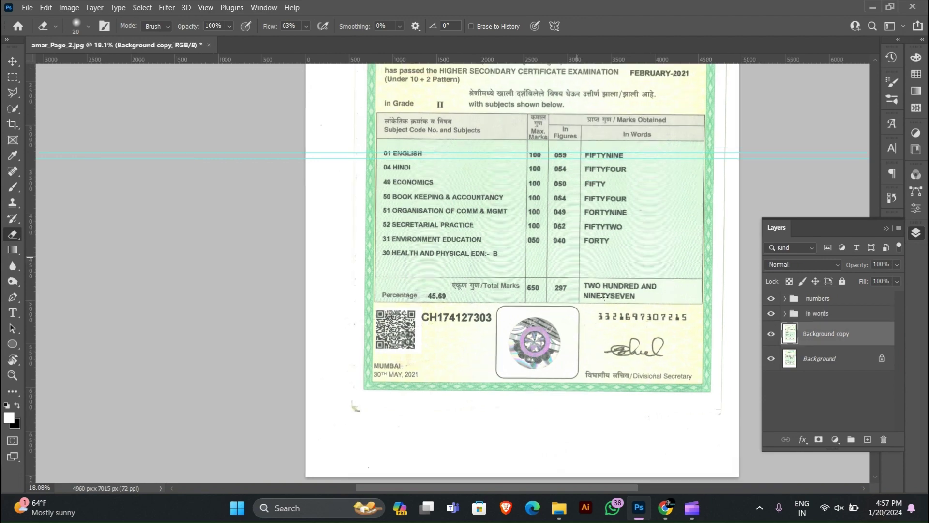
scroll(599, 280, "down", 4)
scroll(573, 230, "up", 3)
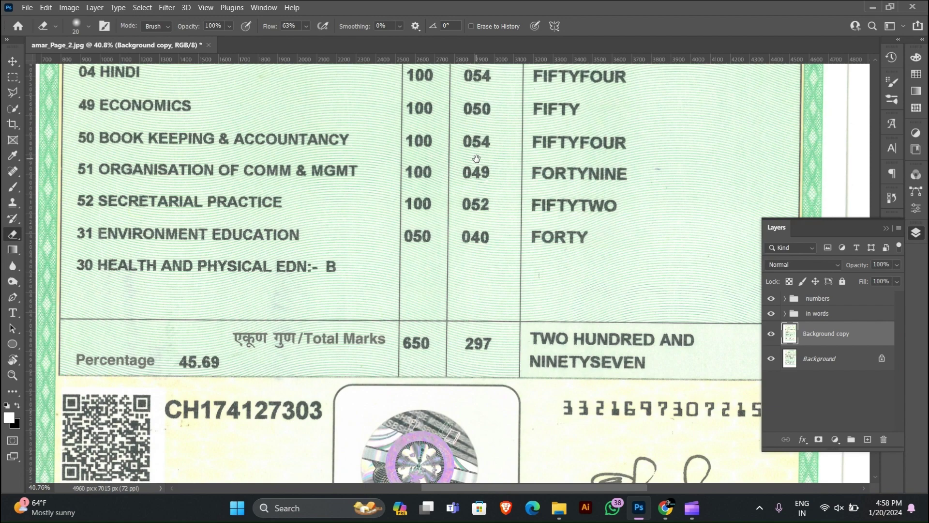
left_click_drag(476, 158, 488, 227)
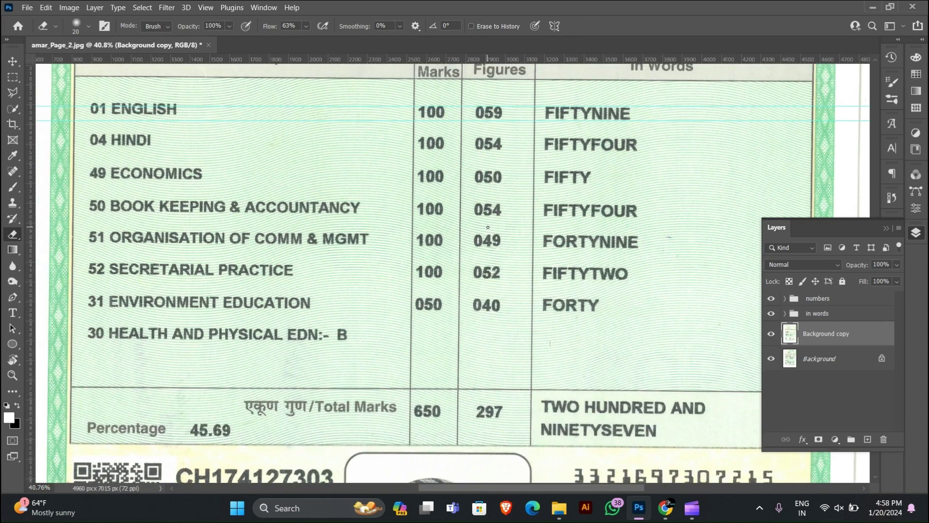
left_click_drag(768, 337, 771, 298)
scroll(631, 283, "up", 5)
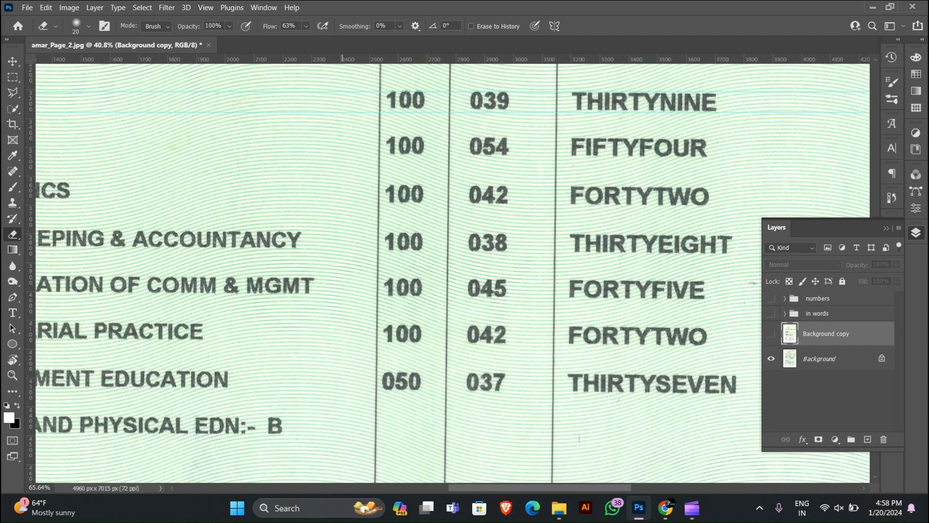
- Copy the 3 of the first row's 039 from the Background layer and place it over the total's first digit to read 397
left_click(823, 359)
key("m")
scroll(480, 153, "up", 5)
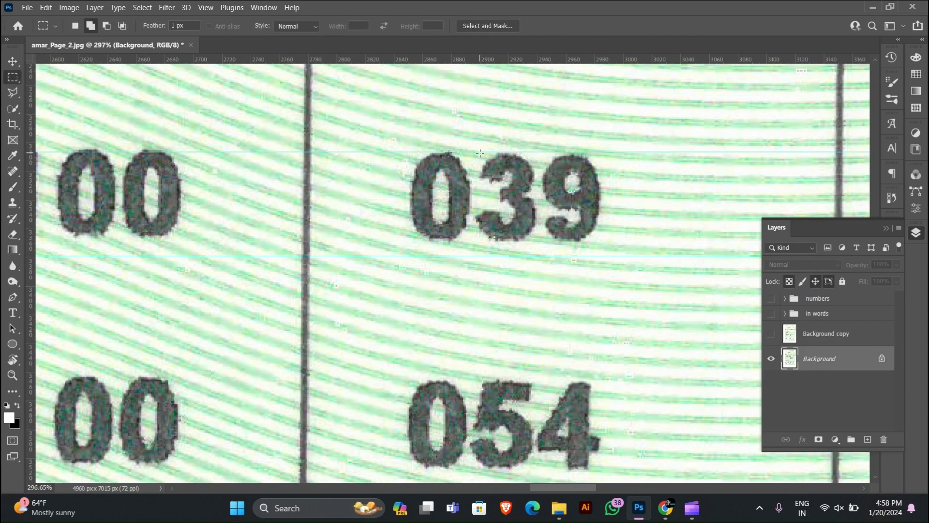
left_click_drag(474, 151, 529, 458)
key("ctrl+j")
key("v")
scroll(496, 340, "down", 5)
left_click_drag(529, 458, 499, 251)
left_click_drag(498, 252, 456, 410)
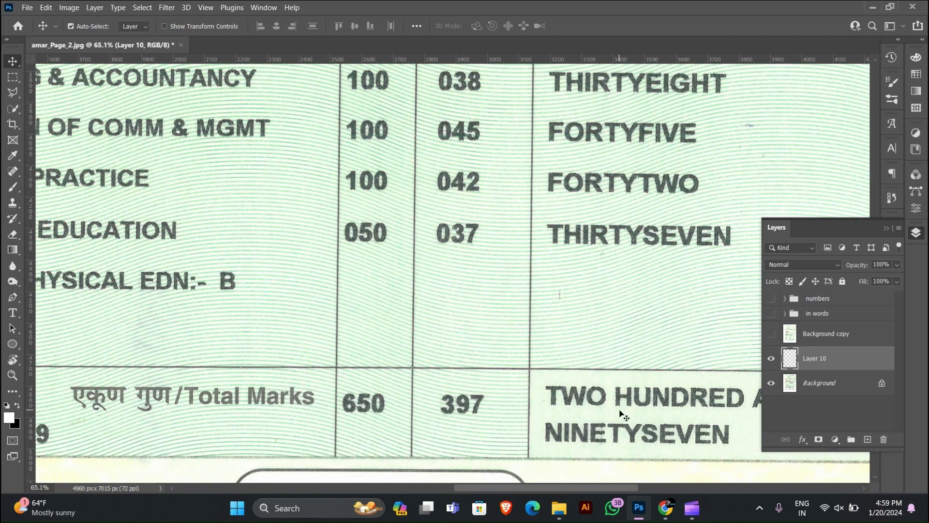
- Move the copied 3 layer above Background copy and show the Background copy, in words and numbers layers again
scroll(459, 257, "down", 1)
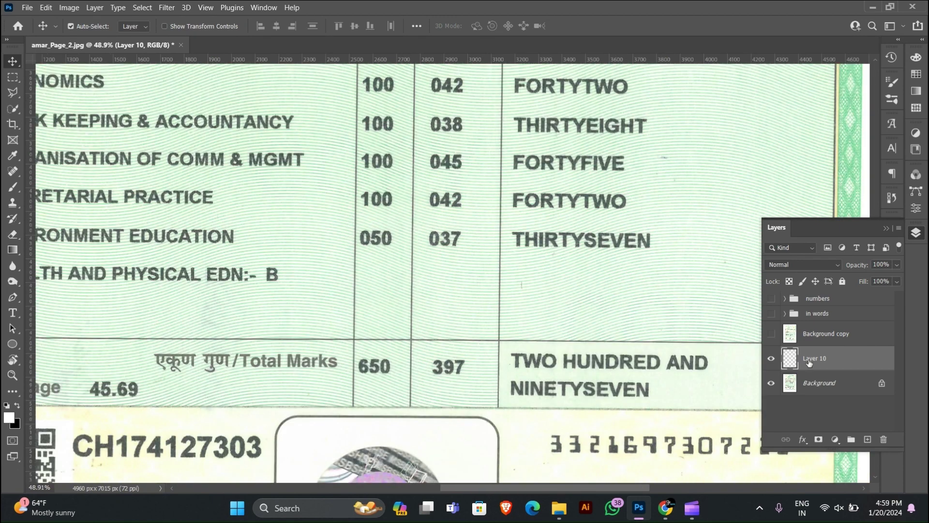
left_click_drag(809, 363, 806, 330)
left_click(771, 358)
left_click(771, 313)
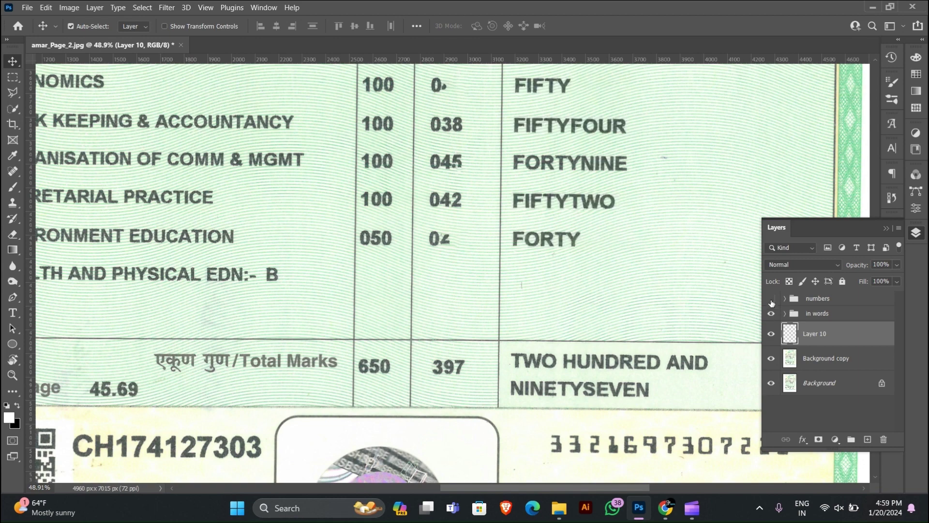
left_click(444, 207)
- Duplicate the 5 of the fourth row's 054 onto the total's middle digit so it reads 357
left_click(448, 129)
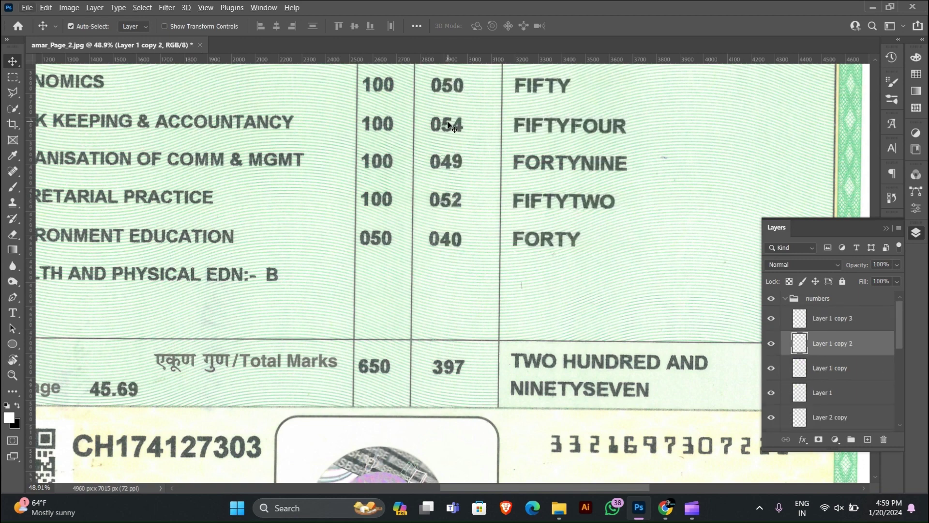
left_click_drag(443, 121, 445, 362)
scroll(484, 376, "up", 3)
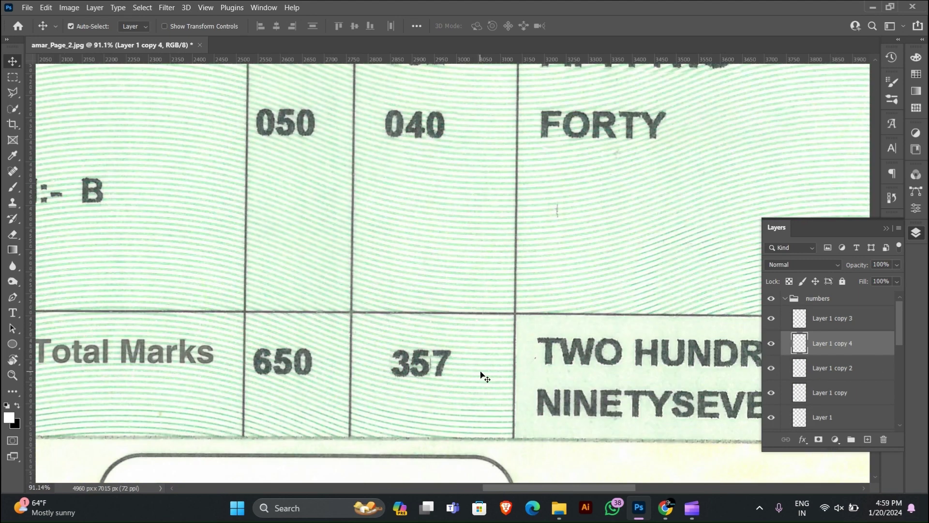
- Duplicate the 4 from the fifth row's 049 onto the total's last digit so it reads 354
scroll(484, 377, "down", 5)
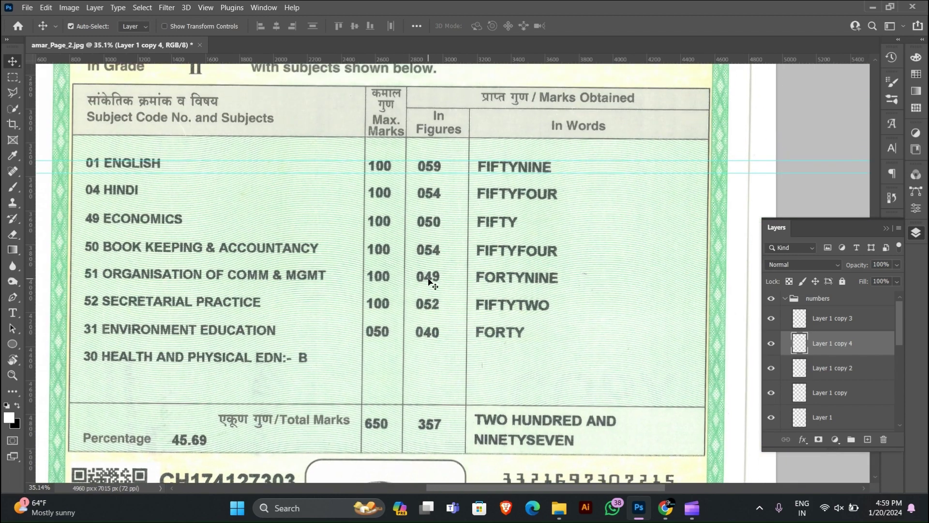
left_click(428, 276)
left_click_drag(427, 277, 438, 425)
scroll(453, 419, "up", 3)
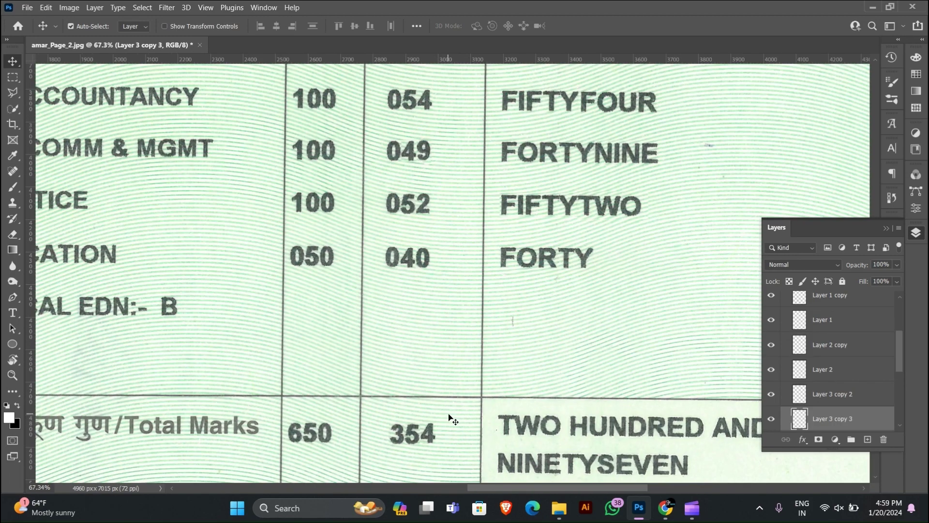
- Collapse the numbers group and move the total's copied 3 layer into it
scroll(451, 405, "down", 3)
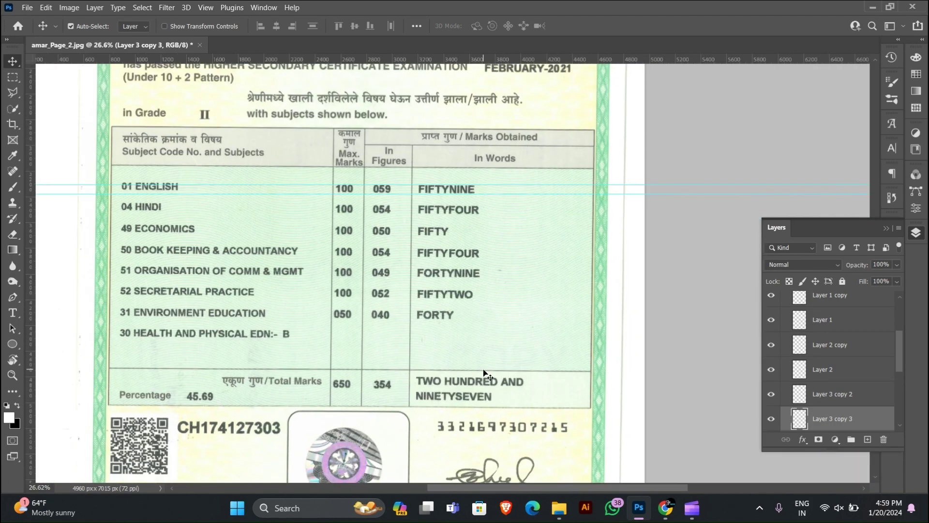
scroll(470, 415, "up", 2)
left_click_drag(479, 266, 492, 317)
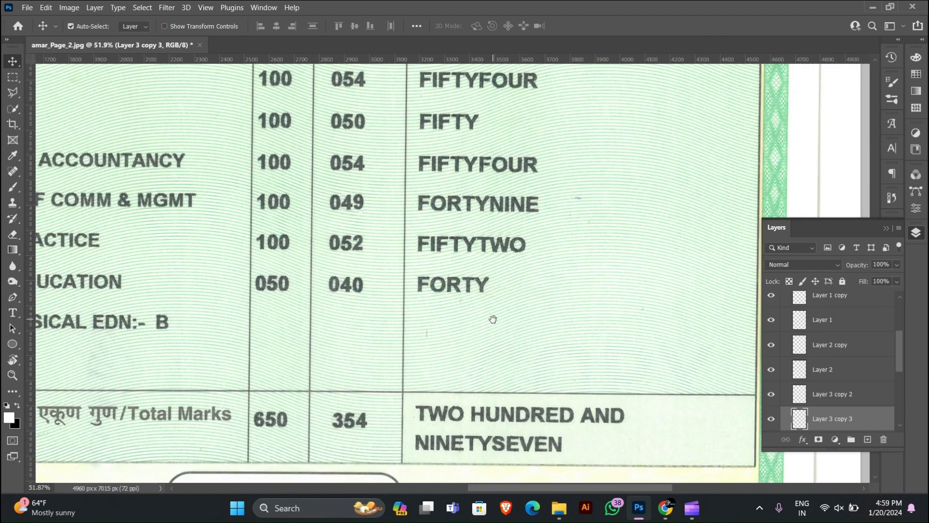
left_click_drag(478, 245, 489, 343)
scroll(794, 378, "up", 3)
left_click(786, 299)
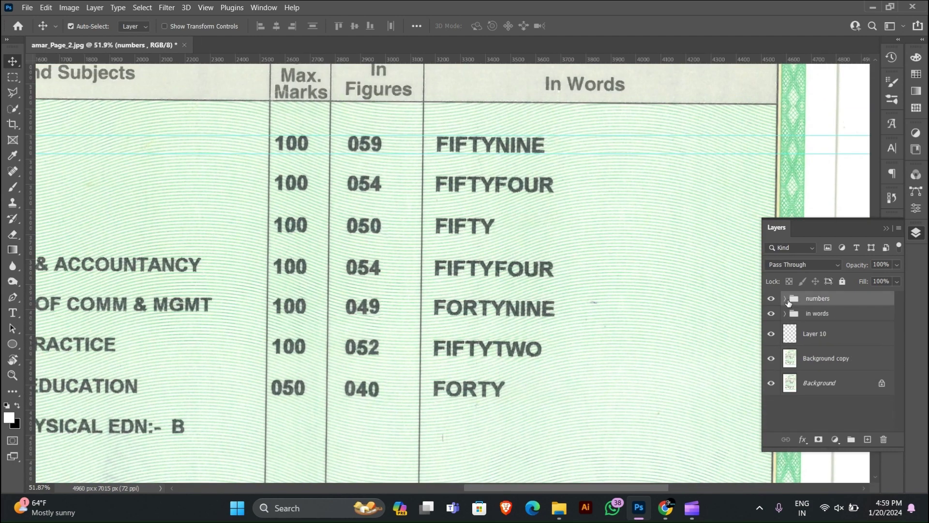
left_click_drag(803, 334, 800, 307)
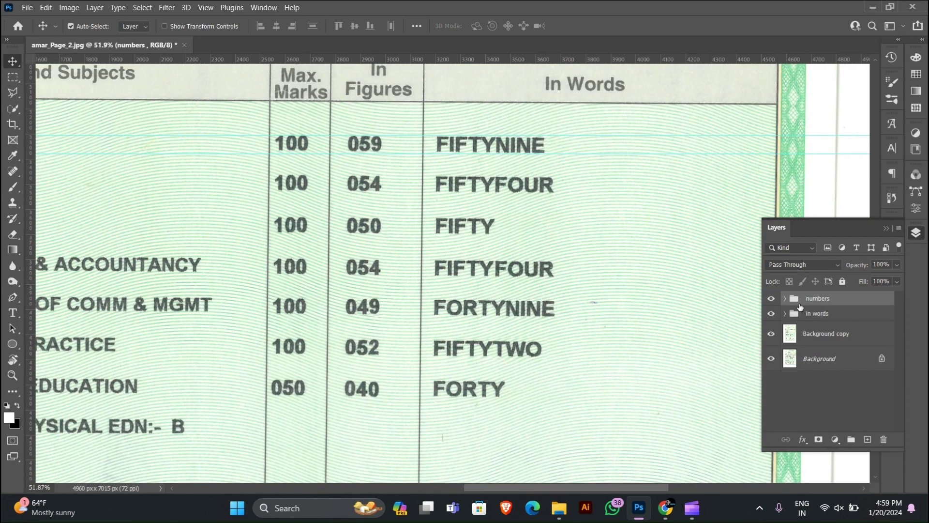
- Hide the in words group, the numbers group and the Background copy layer
left_click(771, 313)
left_click(772, 299)
left_click(772, 334)
- Unlock the Background layer, copy THIR from the fourth row's THIRTYEIGHT to a new layer and move it beside FIFTYFOUR
scroll(470, 253, "up", 5)
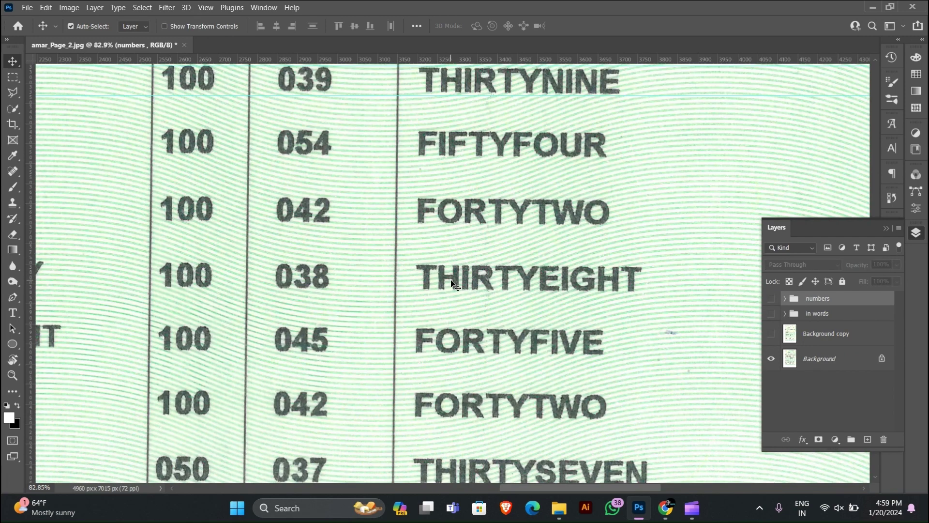
key("m")
scroll(435, 286, "up", 2)
left_click_drag(411, 259, 508, 298)
key("ctrl+j")
key("v")
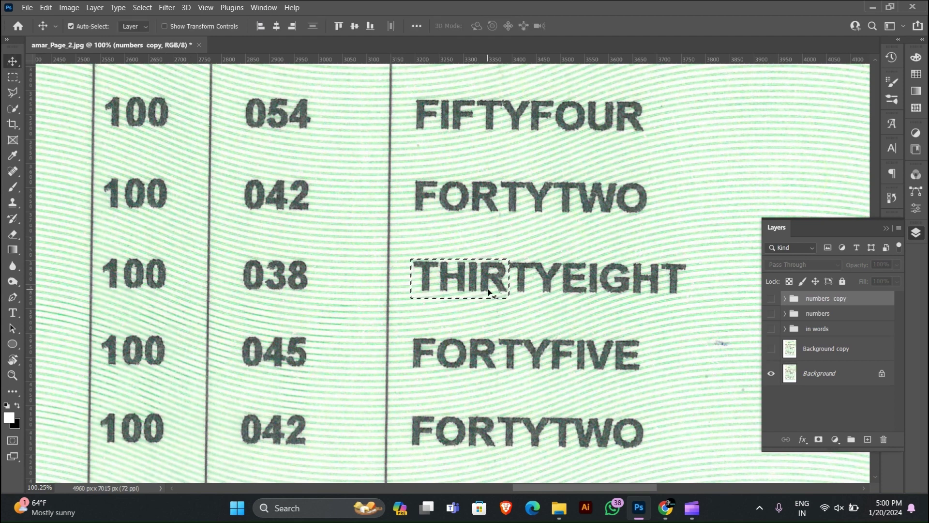
key("ctrl+z")
left_click(881, 359)
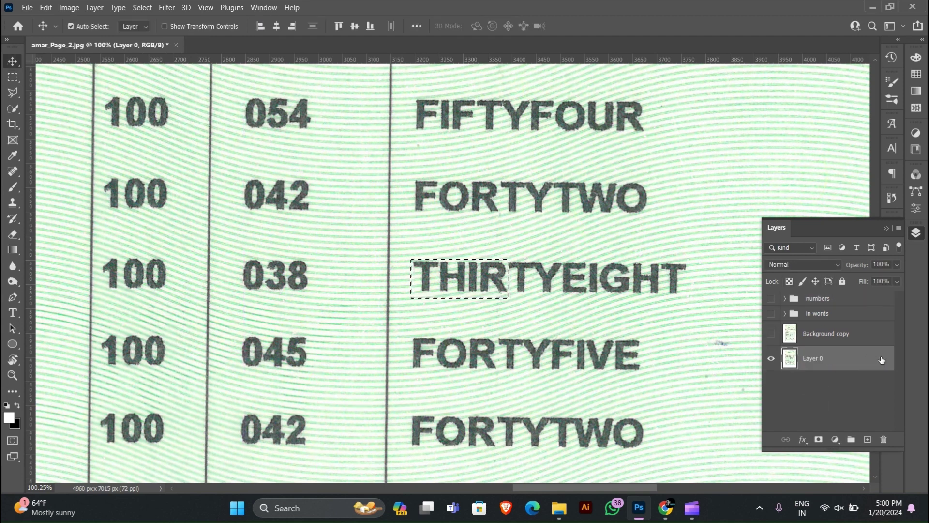
key("ctrl+j")
left_click_drag(453, 267, 724, 133)
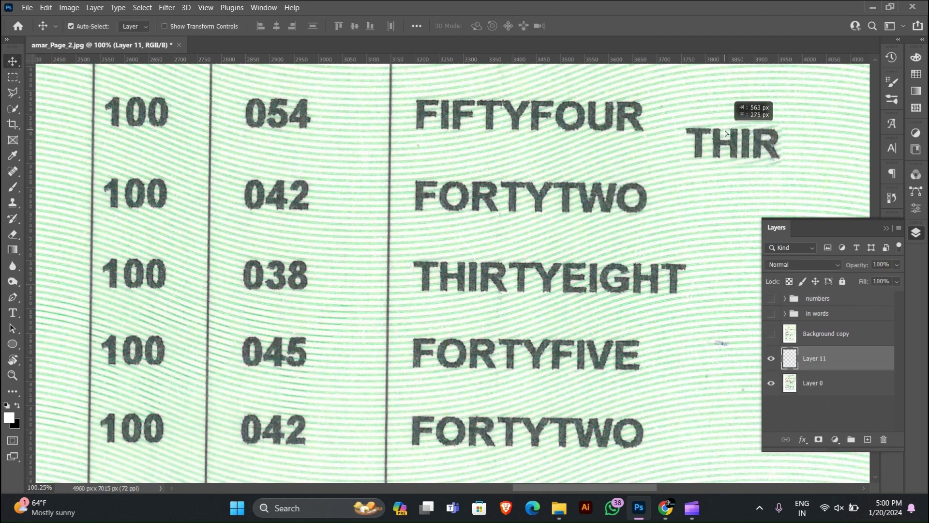
- Copy the E of THIRTYEIGHT to a new layer, place it after THIR and merge the two layers into THIRE
left_click(591, 273)
key("m")
scroll(571, 282, "up", 3)
left_click_drag(559, 248, 671, 229)
key("ctrl+j")
key("v")
scroll(784, 184, "down", 4)
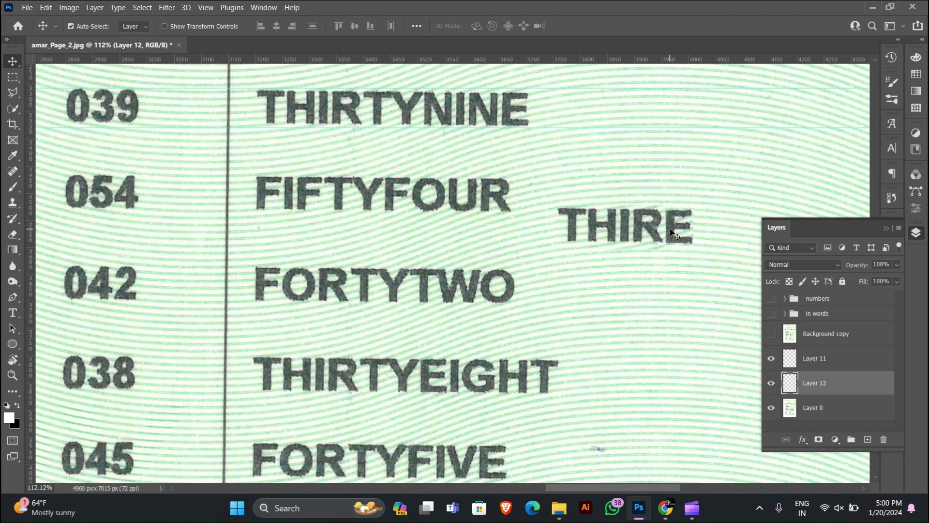
left_click(812, 362, "shift")
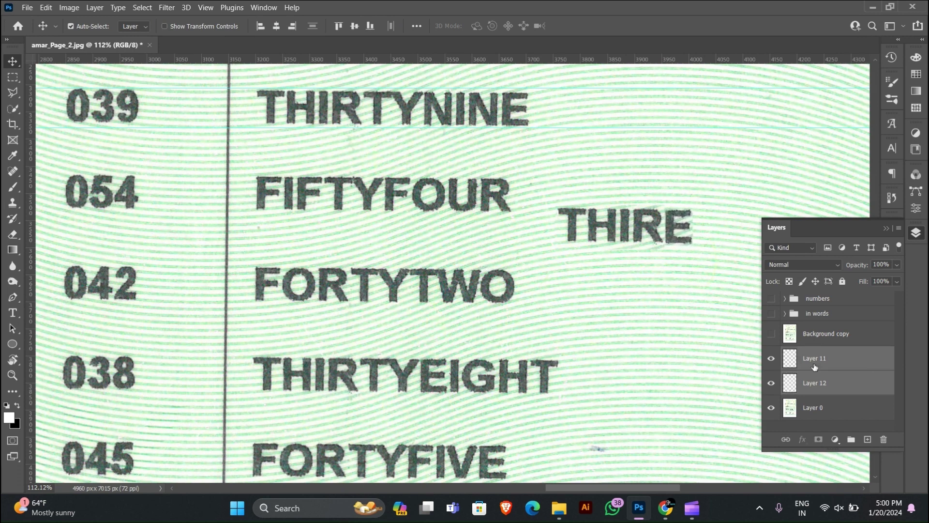
key("ctrl+e")
- Move the merged THIRE layer above Background copy and show Background copy again
scroll(668, 292, "down", 3)
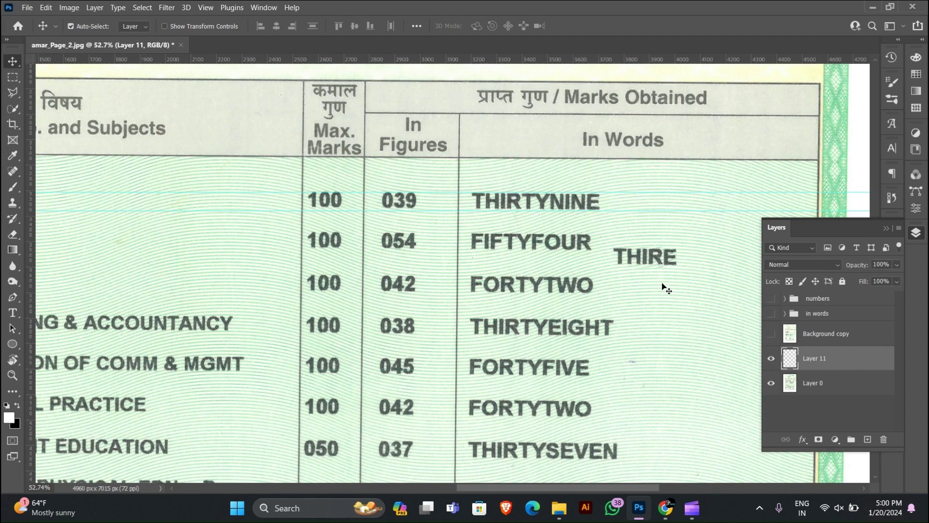
left_click(823, 313)
left_click_drag(833, 359, 825, 332)
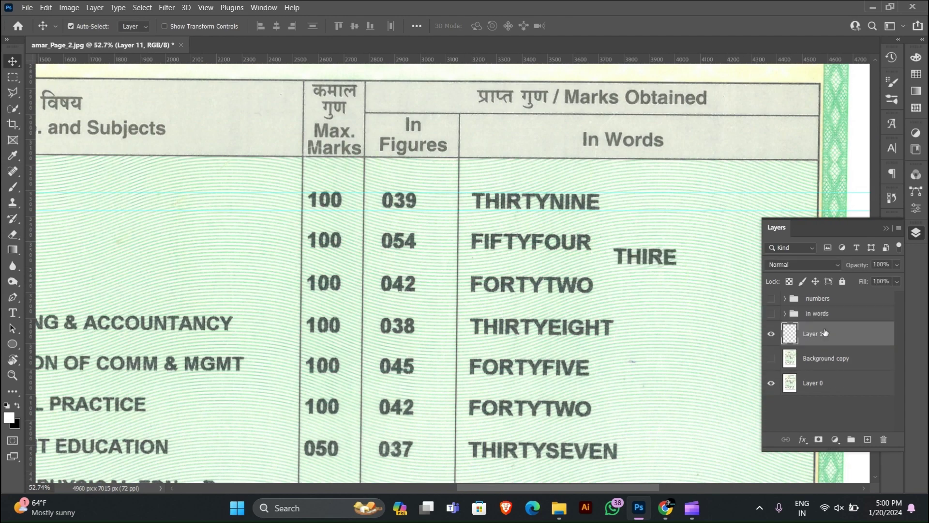
left_click(771, 359)
- Move the THIRE layer down to the start of the total's wording, beside TWO HUNDRED AND
scroll(668, 332, "down", 2)
scroll(666, 329, "down", 5)
left_click_drag(618, 87, 515, 314)
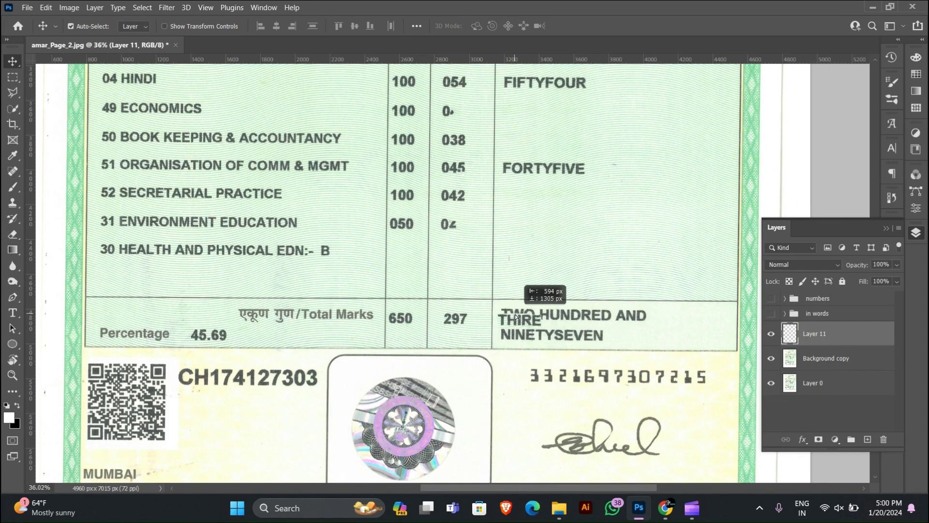
scroll(558, 310, "up", 5)
- Copy HUNDRED AND from the Background copy layer to a new layer and shift it right to make room for a longer word
left_click(560, 314)
scroll(559, 316, "up", 2)
key("m")
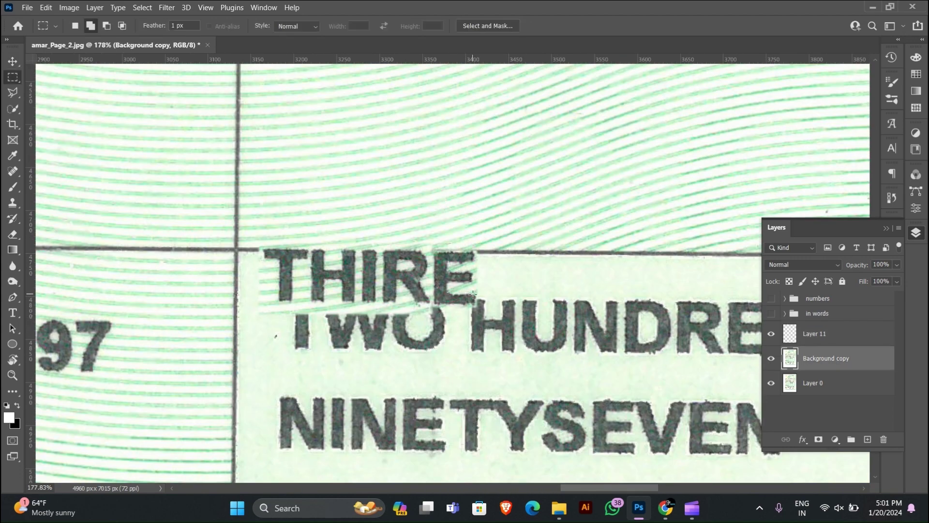
left_click_drag(621, 379, 663, 372)
key("ctrl+j")
key("v")
key("shift+Right")
key("shift+Right")
key("shift+Right")
key("shift+Right")
key("shift+Right")
key("shift+Right")
key("shift+Right")
key("shift+Right")
key("shift+Right")
key("shift+Right")
key("shift+Right")
key("shift+Right")
key("shift+Right")
key("shift+Right")
key("shift+Right")
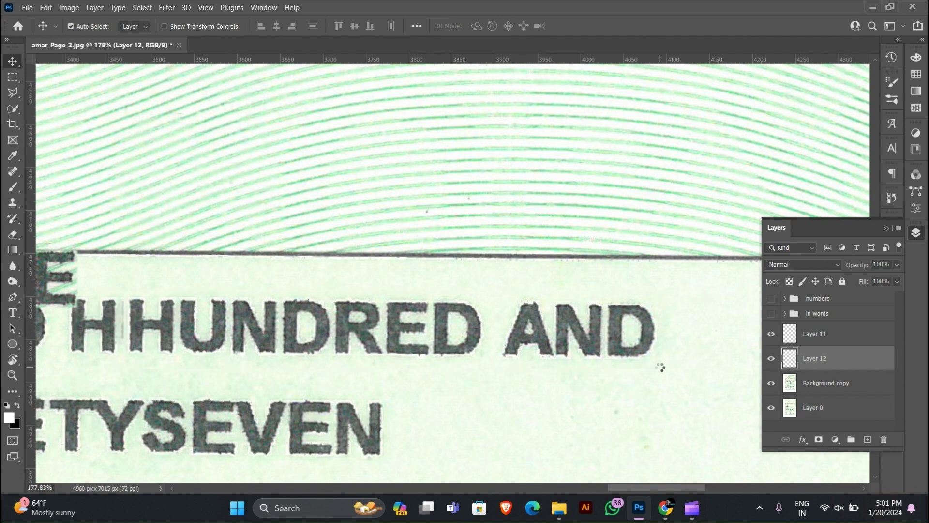
key("shift+Right")
key("shift+Right")
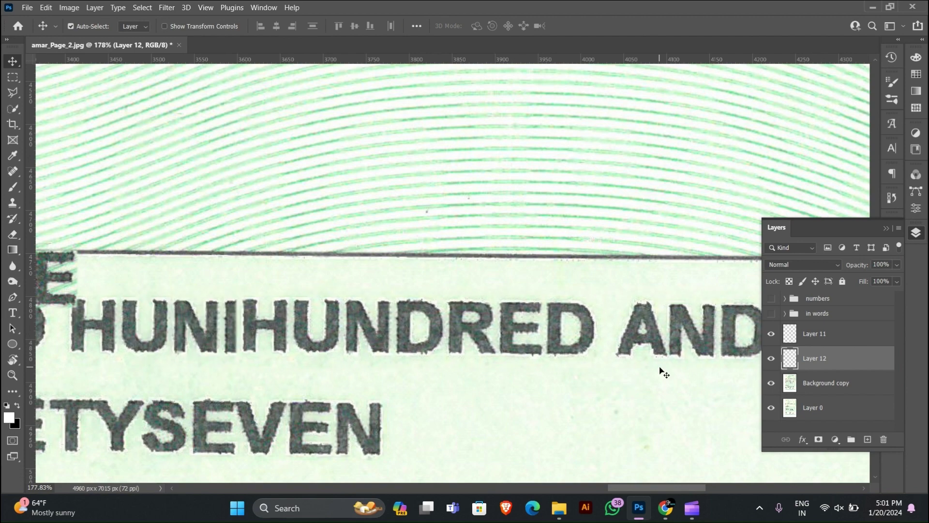
- Place THIRE over TWO in the total's wording and nudge it into line with the start of NINETYSEVEN
scroll(659, 368, "down", 5)
left_click_drag(540, 432, 543, 357)
scroll(544, 357, "down", 4, "alt")
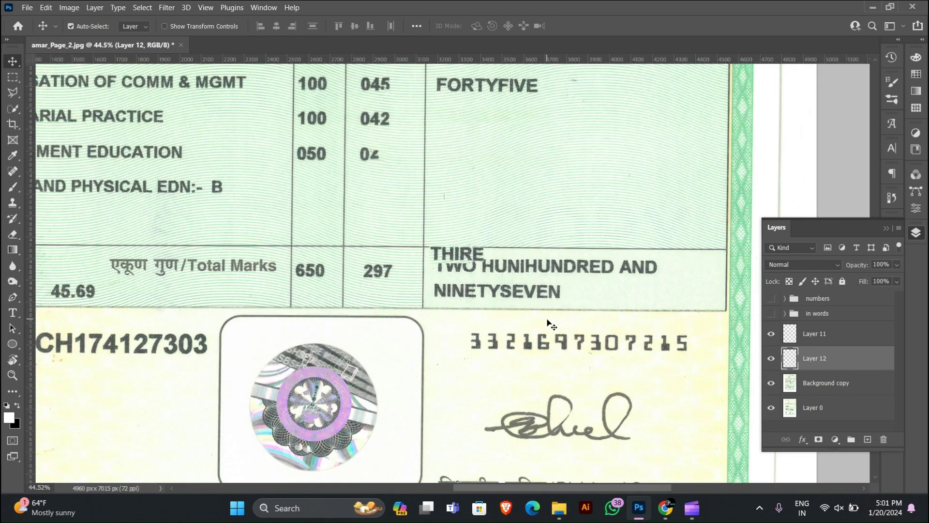
scroll(533, 310, "up", 3)
scroll(531, 298, "up", 3)
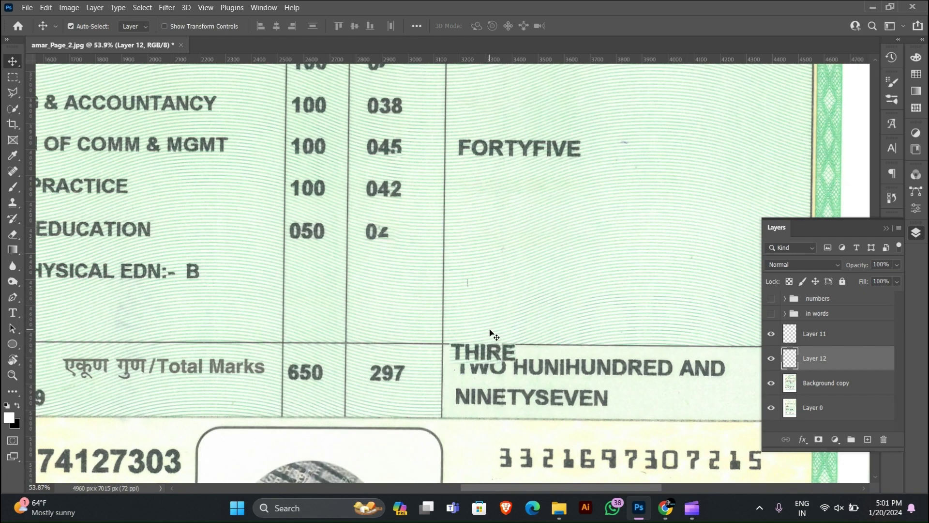
left_click_drag(489, 338, 495, 366)
scroll(505, 360, "up", 4)
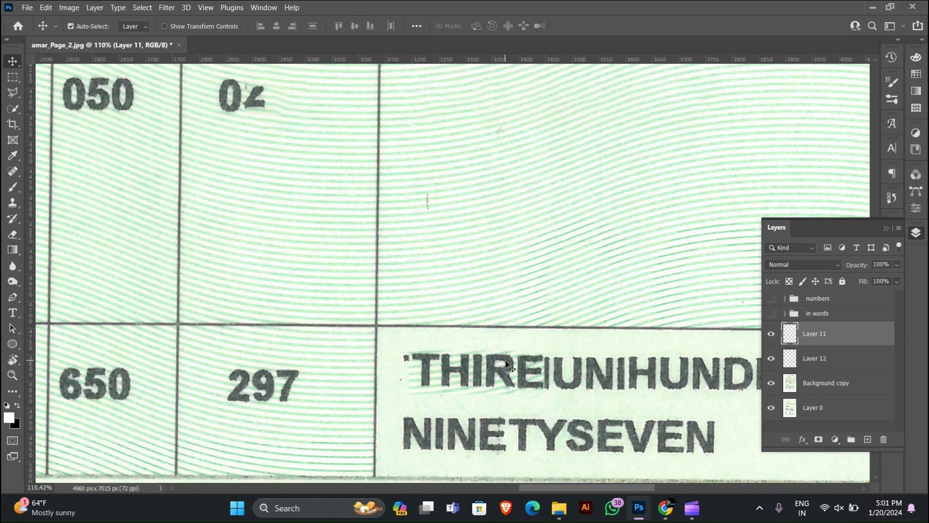
key("shift+Left")
key("shift+Left")
key("Left")
key("Left")
key("Left")
key("Left")
key("Left")
key("Left")
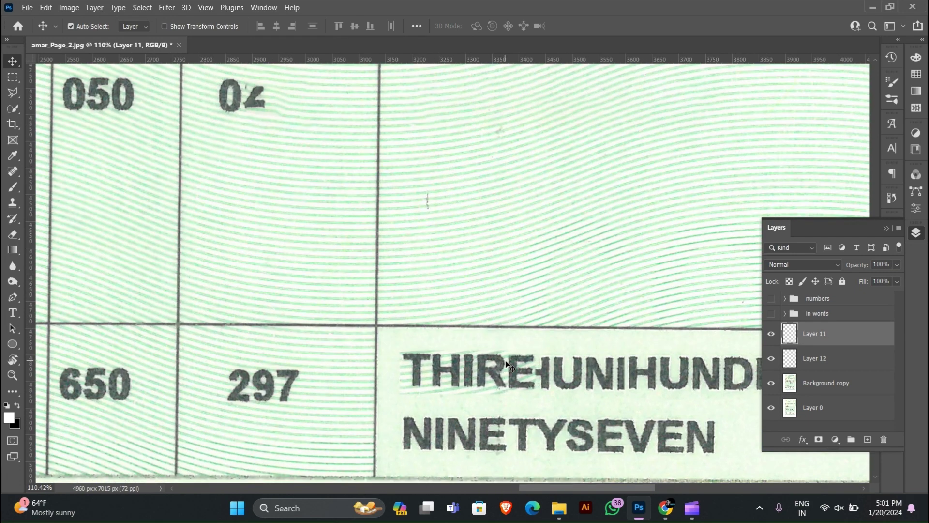
key("Down")
key("Down")
key("Down")
key("Down")
- Erase the striped background around and inside the T and H of THIRE with a small eraser brush
scroll(467, 395, "up", 6)
key("e")
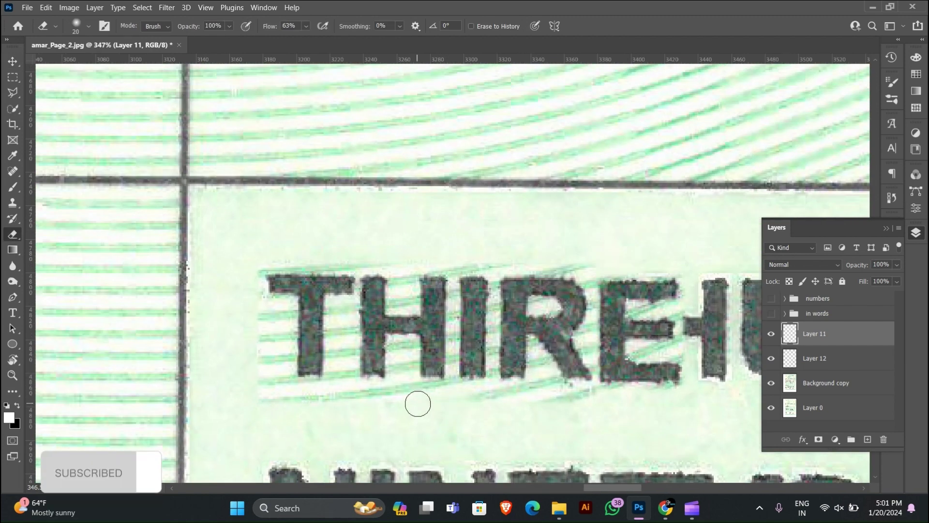
left_click_drag(266, 383, 271, 323)
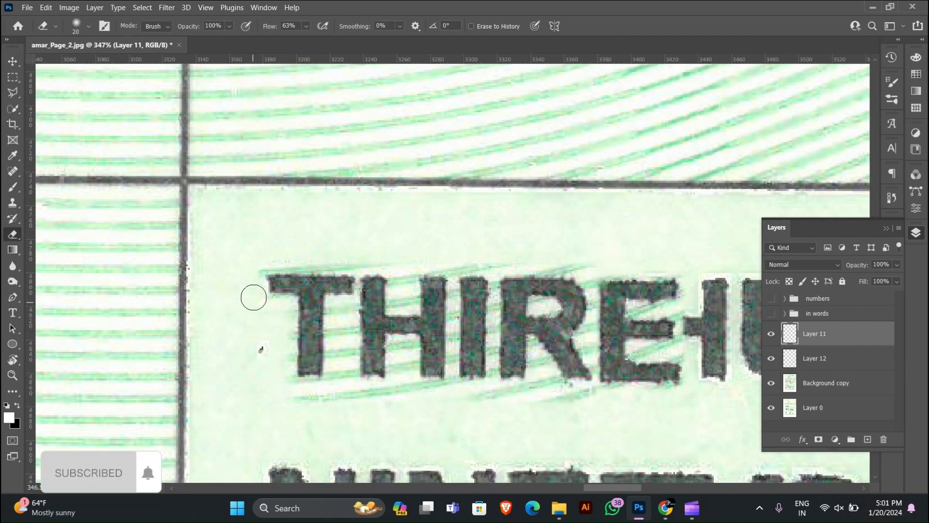
scroll(253, 297, "down", 5)
scroll(307, 272, "up", 4)
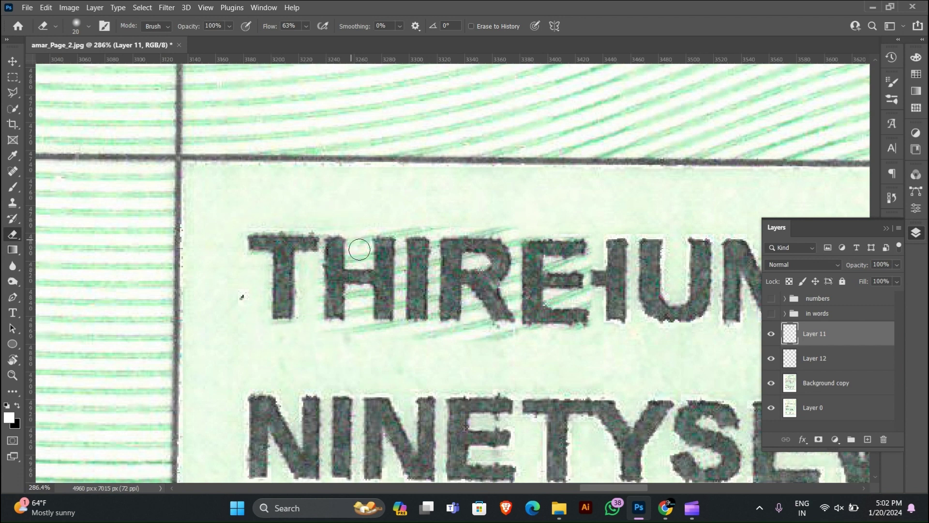
scroll(359, 250, "up", 3)
key("bracketleft")
key("bracketleft")
mouse_move(368, 267)
left_mouse_down()
mouse_move(363, 245)
mouse_move(351, 265)
left_mouse_up()
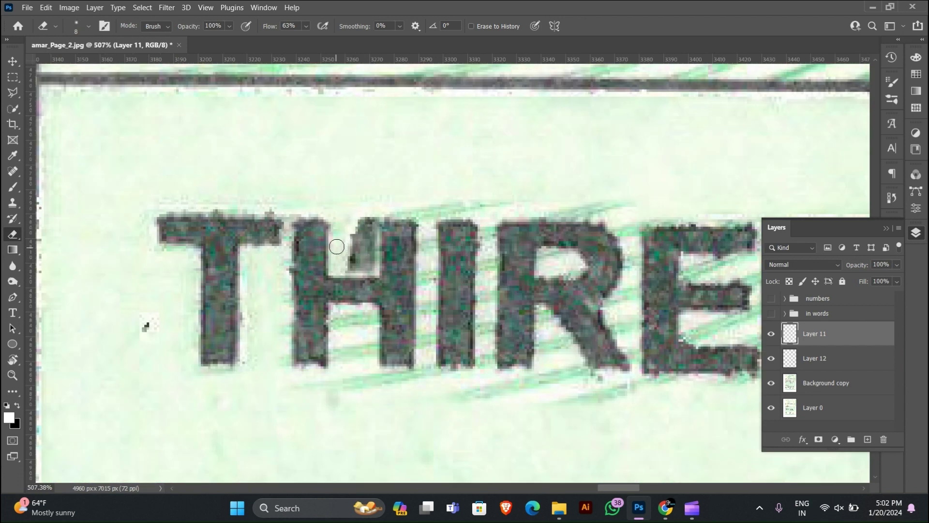
key("bracketright")
key("bracketright")
mouse_move(345, 318)
left_mouse_down()
mouse_move(356, 406)
mouse_move(419, 385)
left_mouse_up()
right_click(357, 407)
key("bracketright")
key("bracketleft")
key("bracketleft")
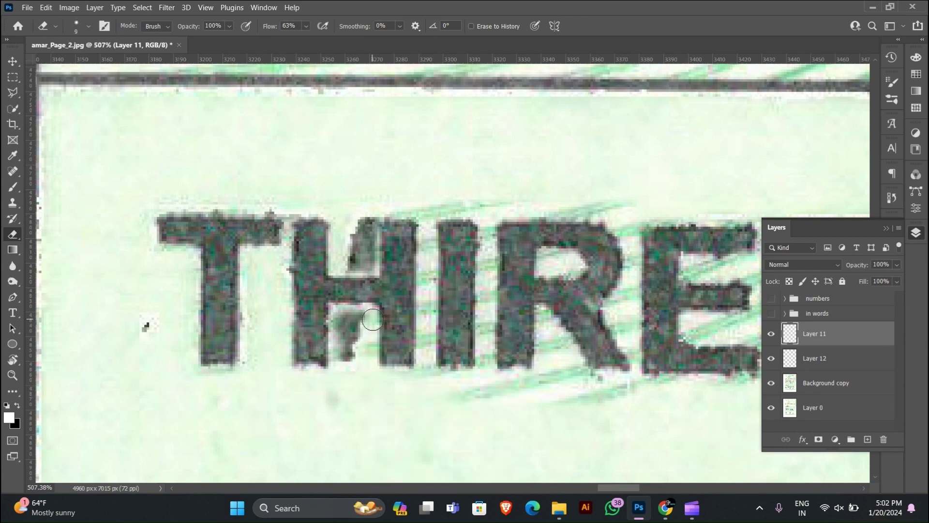
left_click_drag(359, 310, 342, 354)
left_click_drag(380, 212, 400, 210)
- Move THIRE up to uncover the original TWO beneath it
scroll(432, 226, "down", 3)
key("v")
mouse_move(446, 256)
left_mouse_down()
mouse_move(447, 336)
mouse_move(445, 164)
left_mouse_up()
- Try a content-aware fill over the original TWO HUNDRED on the Background copy layer, and undo it
left_click(440, 286)
scroll(441, 286, "down", 2)
key("m")
left_click_drag(307, 250, 620, 320)
right_click(583, 295)
left_click(617, 205)
left_click(797, 150)
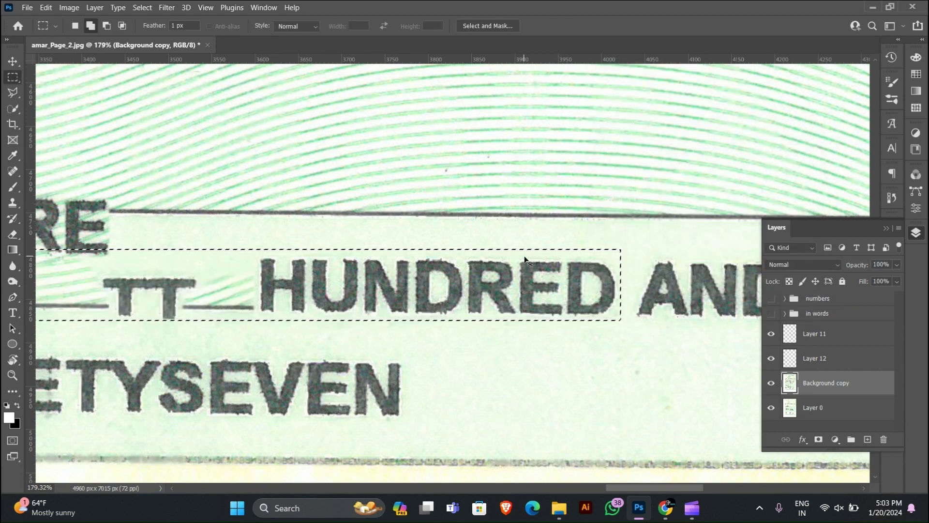
key("ctrl+z")
- Select the original TWO in the total's wording and content-aware fill it on the Background copy layer
scroll(334, 293, "down", 4)
left_click_drag(314, 294, 633, 288)
scroll(632, 288, "left", 3)
scroll(677, 257, "up", 2)
left_click_drag(379, 251, 562, 326)
right_click(547, 300)
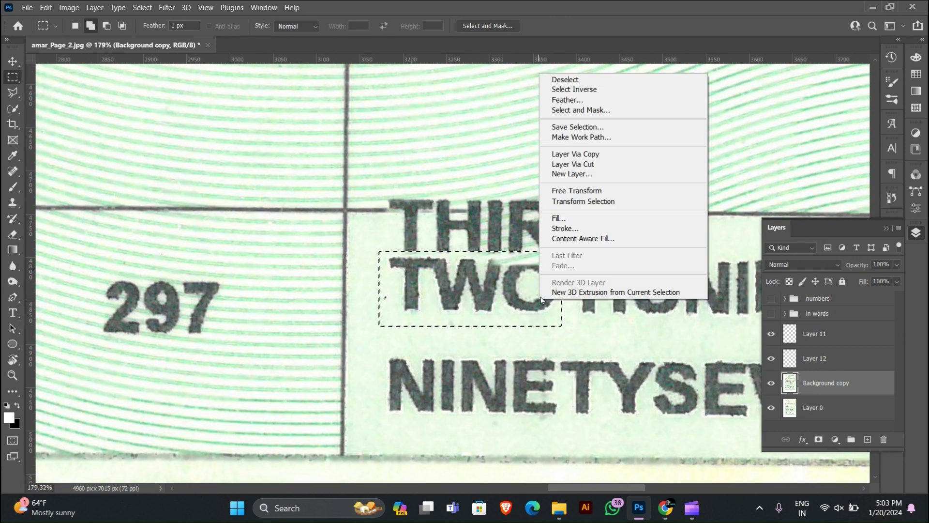
left_click(555, 217)
key("Return")
- Fill the letter remnants left beneath THIRE with two small content-aware selections
scroll(697, 233, "right", 3)
left_click_drag(342, 253, 427, 310)
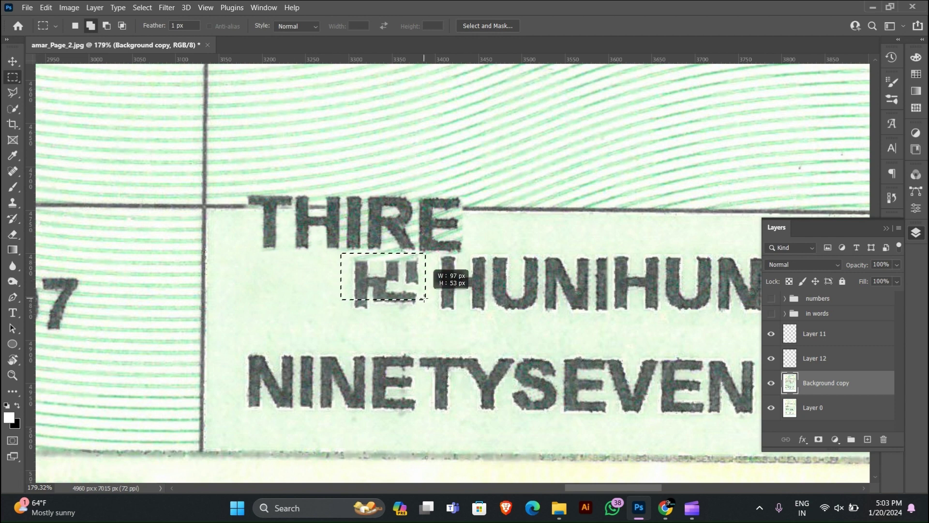
right_click(409, 286)
left_click(425, 200)
key("Return")
left_click_drag(354, 271, 427, 285)
right_click(399, 280)
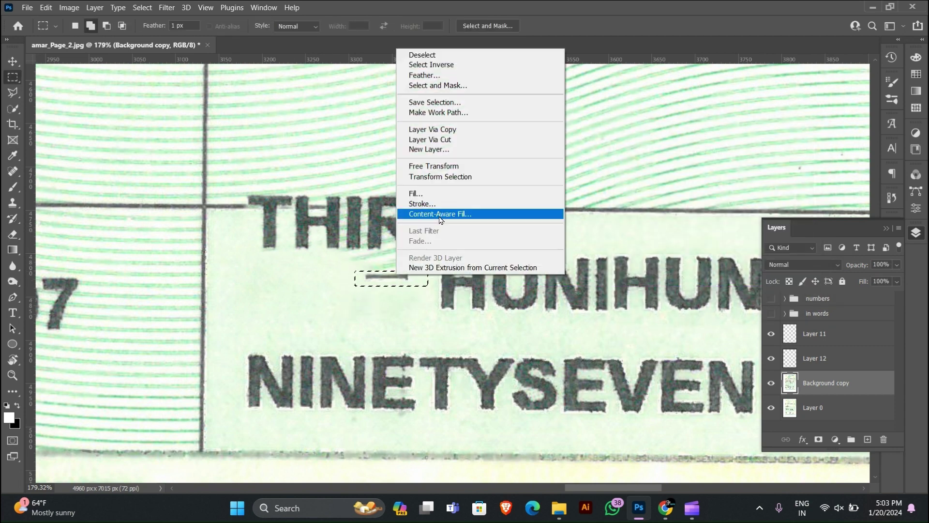
left_click(420, 192)
left_click(786, 149)
- Content-aware fill the garbled HUNIHUNDRED wording beside THIRE on the Background copy layer
scroll(317, 197, "right", 3)
mouse_move(178, 202)
left_mouse_down()
mouse_move(409, 265)
mouse_move(736, 266)
left_mouse_up()
right_click(662, 249)
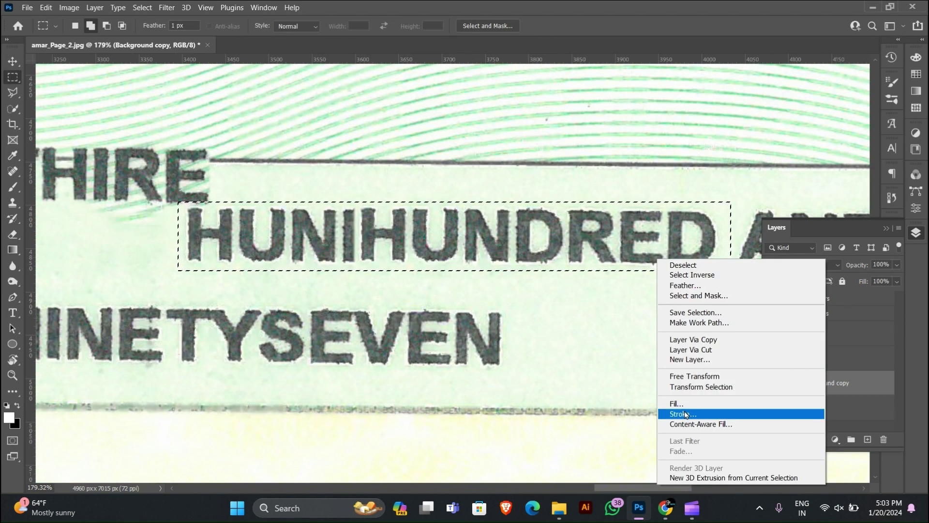
left_click(683, 401)
left_click(795, 150)
- Clone plain background over the leftover stripes and line between THIRE and HUNDRED with the Clone Stamp
key("ctrl+d")
key("s")
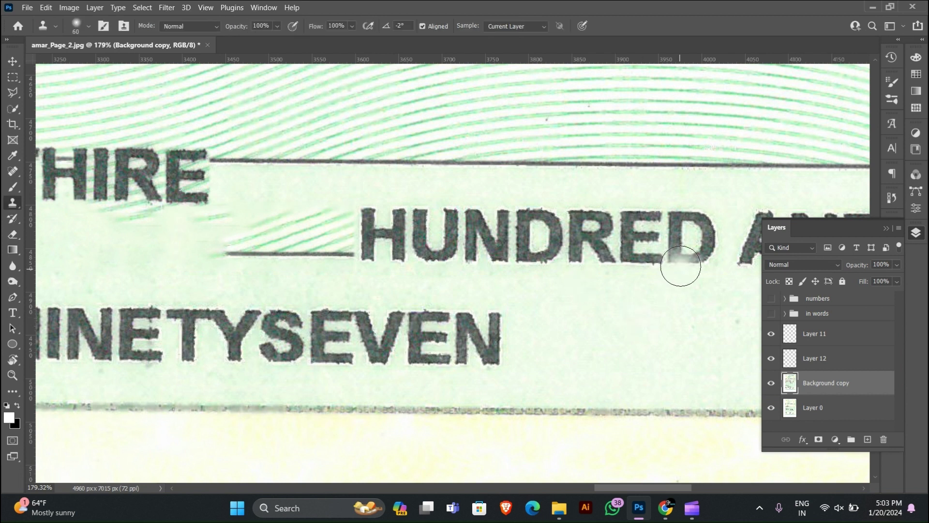
left_click(609, 305, "alt")
mouse_move(323, 250)
left_mouse_down()
mouse_move(332, 247)
mouse_move(284, 235)
left_mouse_up()
left_click(575, 300, "alt")
left_click_drag(218, 223, 298, 247)
left_click_drag(285, 215, 237, 239)
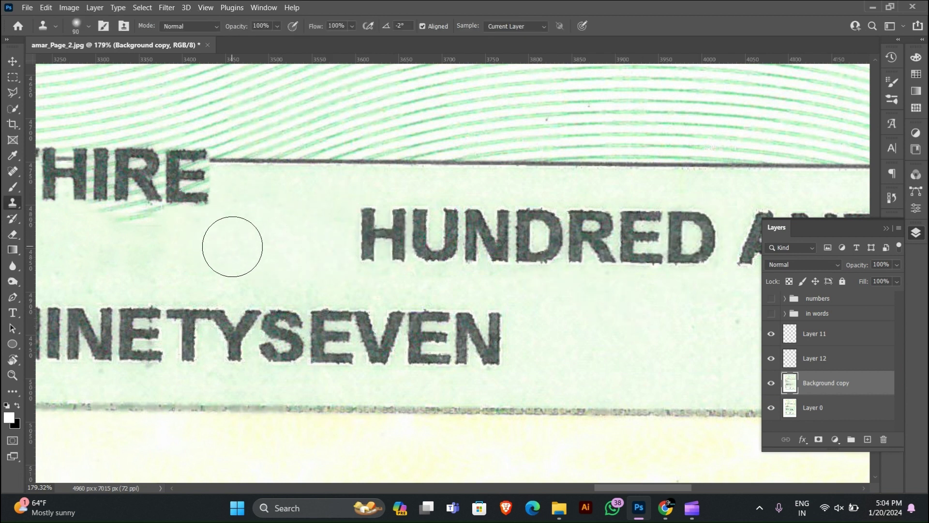
- Move THIRE back down onto the cleaned area, level with HUNDRED
scroll(276, 243, "down", 5)
key("v")
left_click(223, 223)
- Erase the striped background above and below THIRE and in the gap between R and E
scroll(222, 223, "up", 4)
key("e")
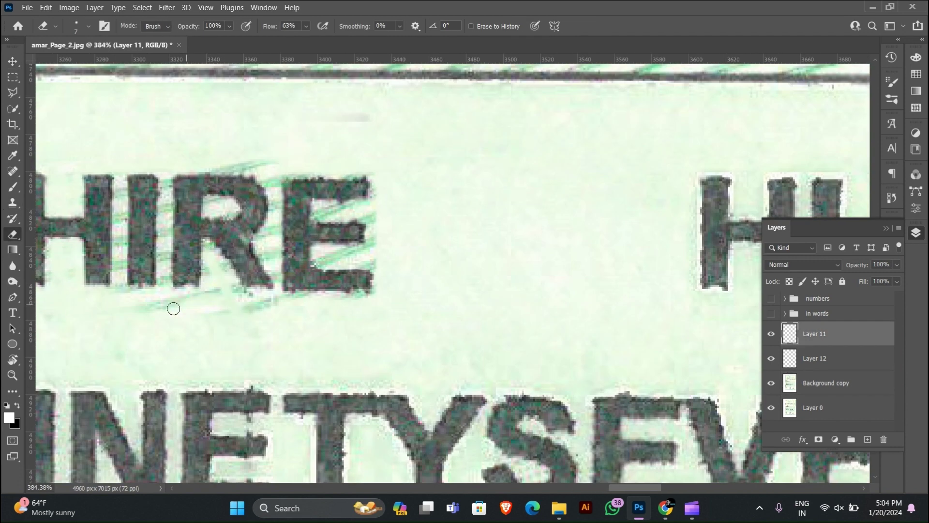
key("bracketright")
key("bracketright")
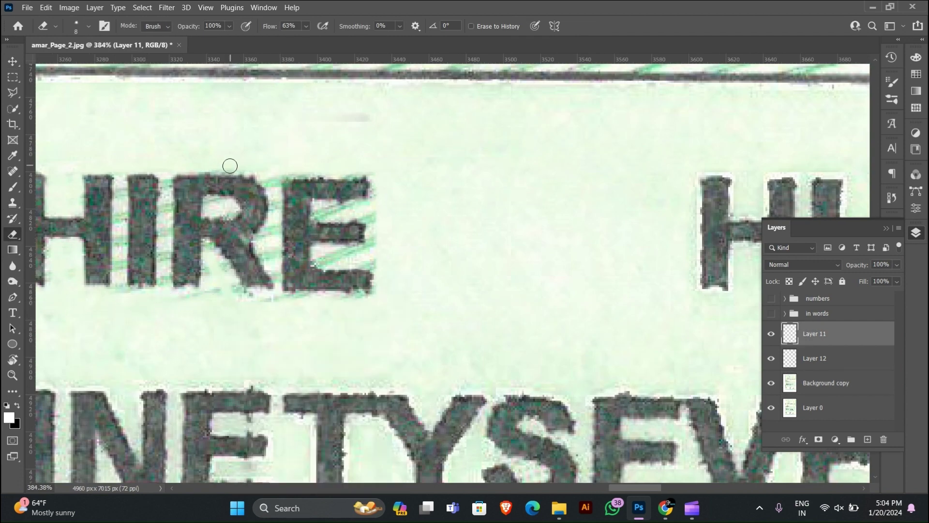
scroll(250, 304, "up", 2)
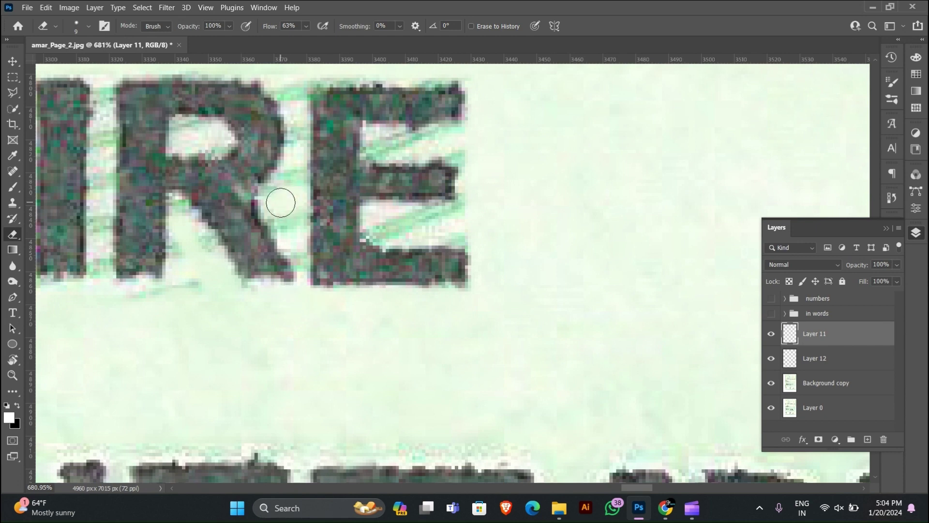
key("bracketleft")
key("bracketleft")
left_click_drag(294, 246, 299, 87)
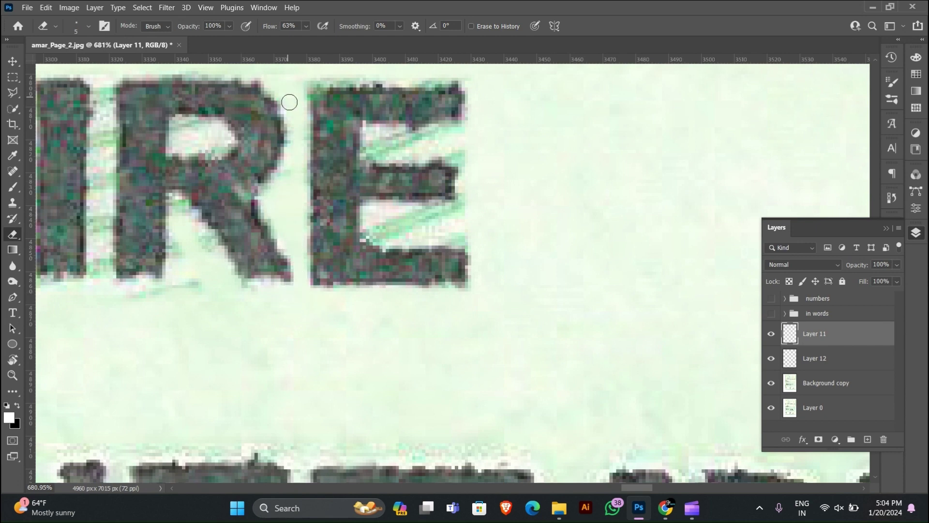
- Erase the remaining stripes inside the E and around the R and I of THIRE
scroll(289, 102, "down", 2)
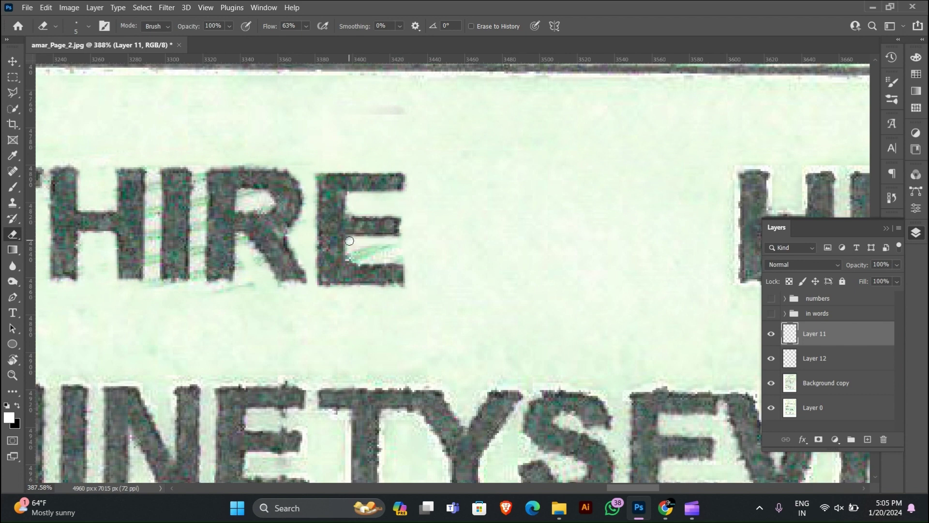
key("bracketright")
key("bracketright")
scroll(386, 250, "down", 2)
scroll(344, 262, "up", 3)
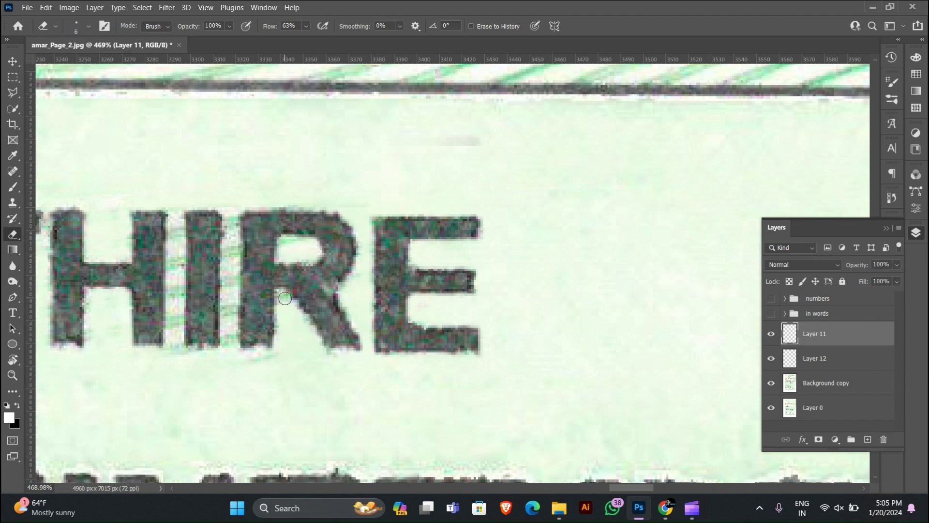
mouse_move(231, 209)
left_mouse_down()
mouse_move(231, 368)
mouse_move(226, 197)
mouse_move(180, 372)
mouse_move(172, 366)
mouse_move(181, 190)
left_mouse_up()
scroll(177, 376, "down", 8)
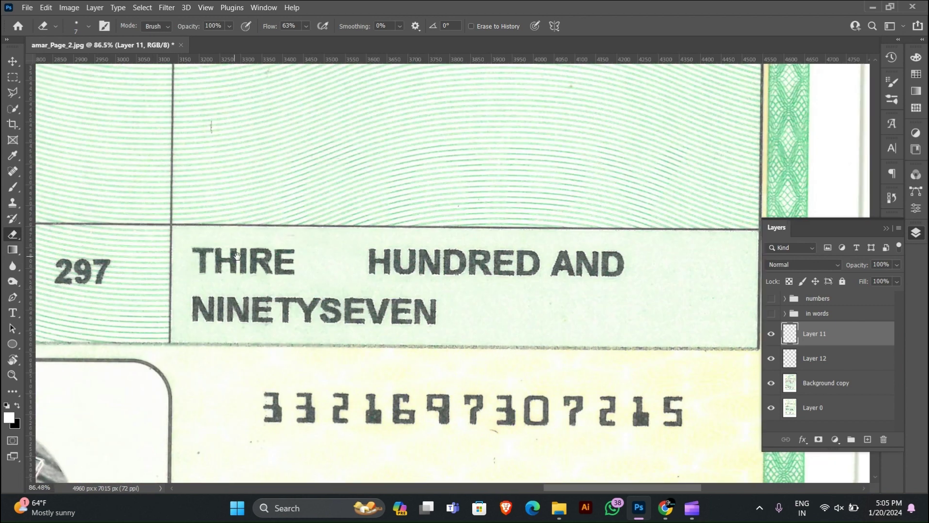
- Nudge THIRE into line above NINETYSEVEN and move HUNDRED AND close behind it
key("v")
left_click_drag(237, 256, 240, 256)
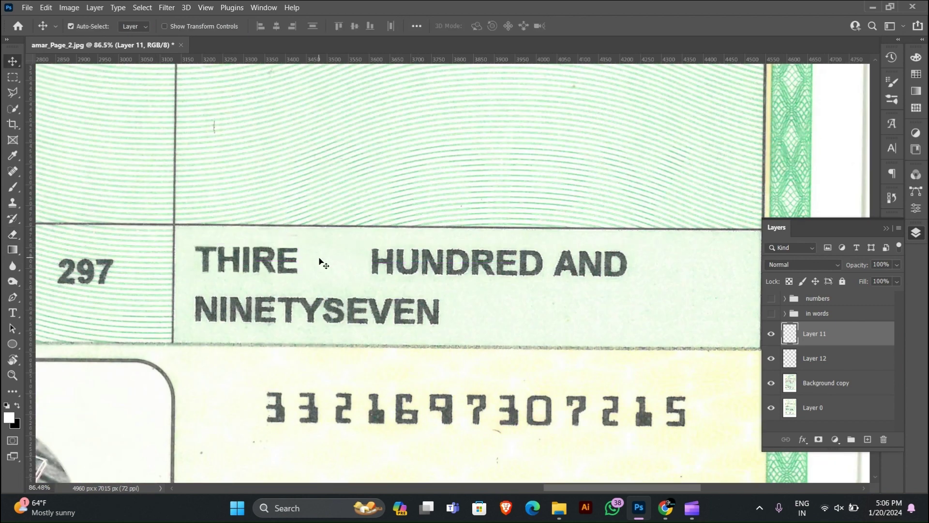
left_click_drag(396, 266, 342, 266)
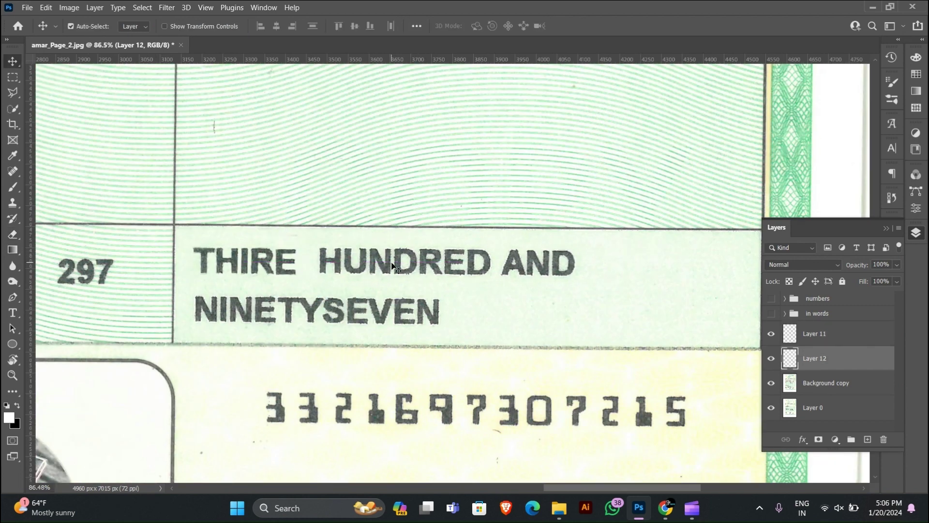
scroll(396, 268, "down", 3)
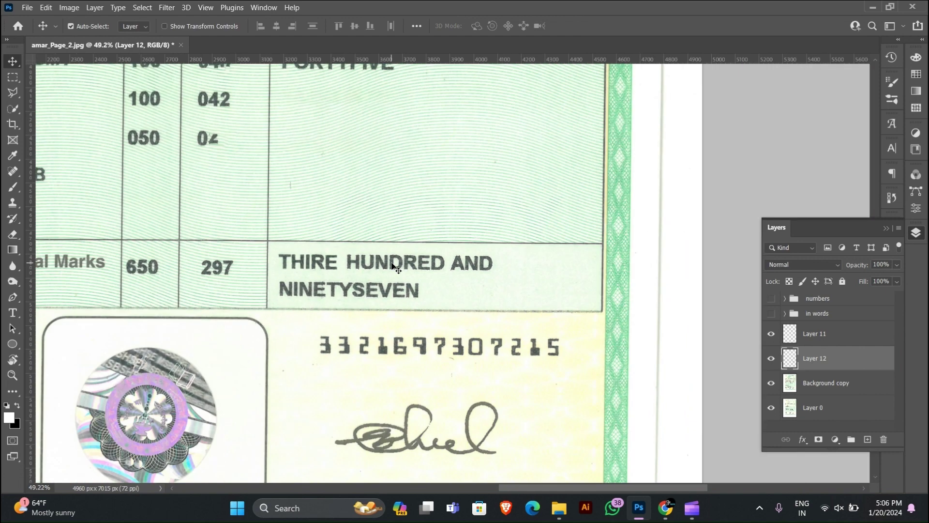
scroll(394, 291, "up", 1)
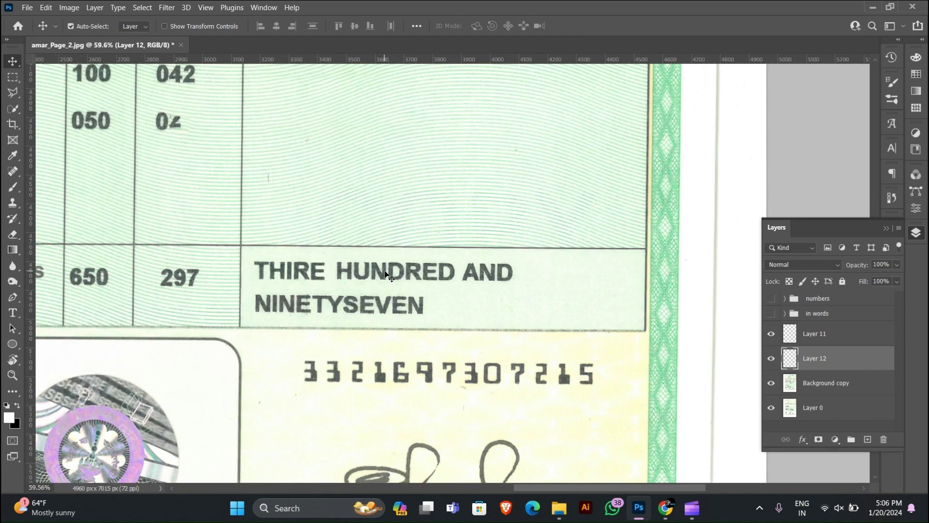
scroll(366, 273, "down", 2)
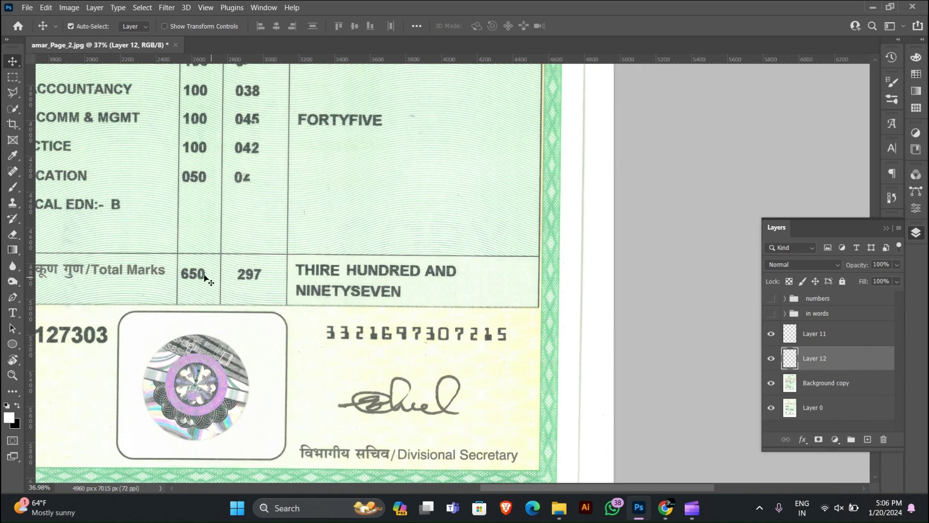
- Make the numbers layer group visible to restore the edited figures
scroll(205, 279, "up", 5)
left_click(170, 281)
scroll(200, 279, "down", 3)
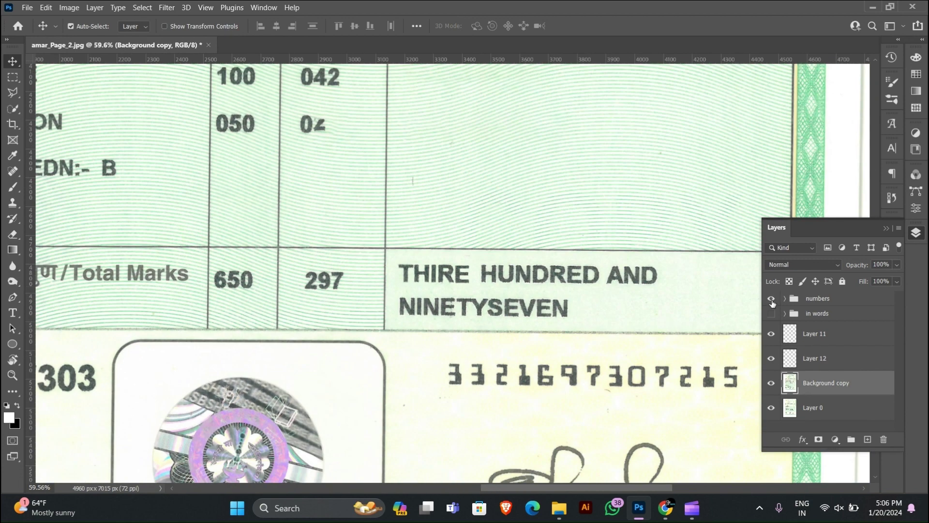
scroll(450, 311, "up", 5)
scroll(450, 311, "down", 5)
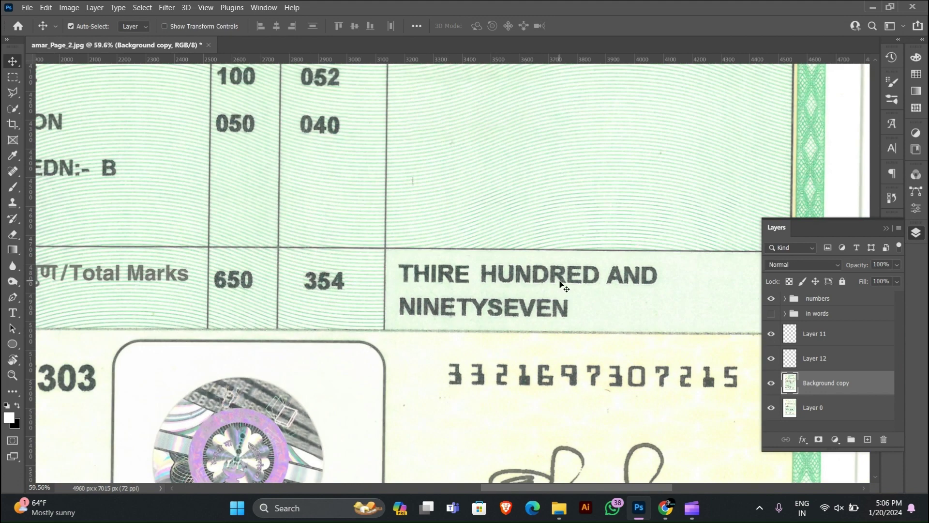
- Nudge HUNDRED AND slightly closer to THIRE
left_click(427, 274)
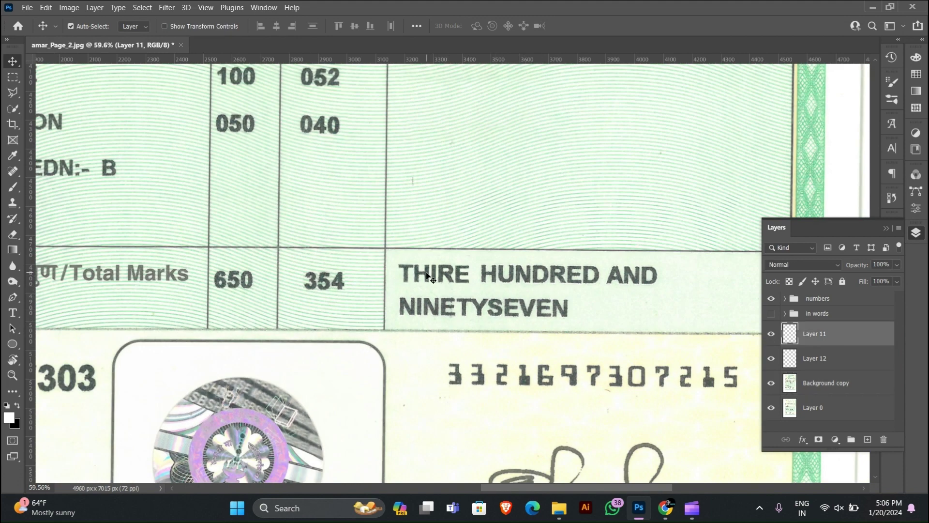
left_click(488, 274)
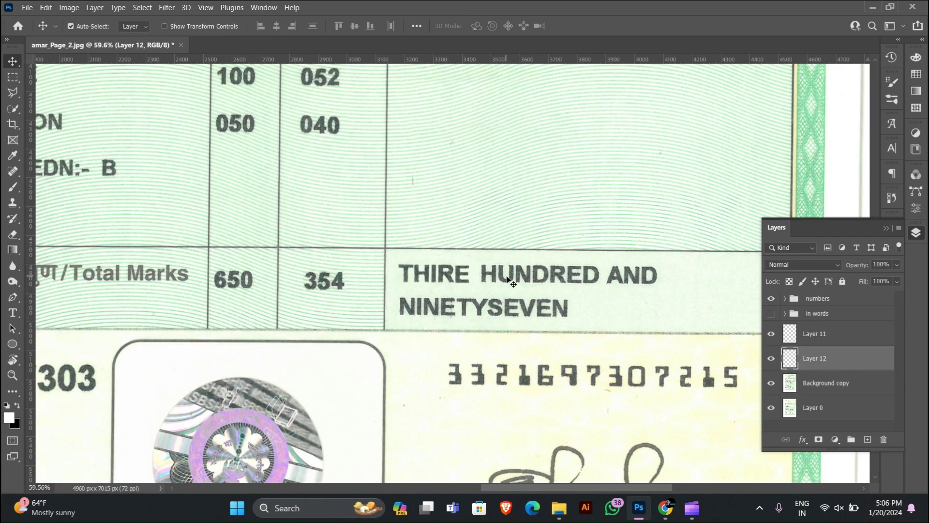
left_click_drag(510, 277, 506, 276)
- Make the in words layer group visible to restore the edited wording
scroll(506, 276, "down", 7)
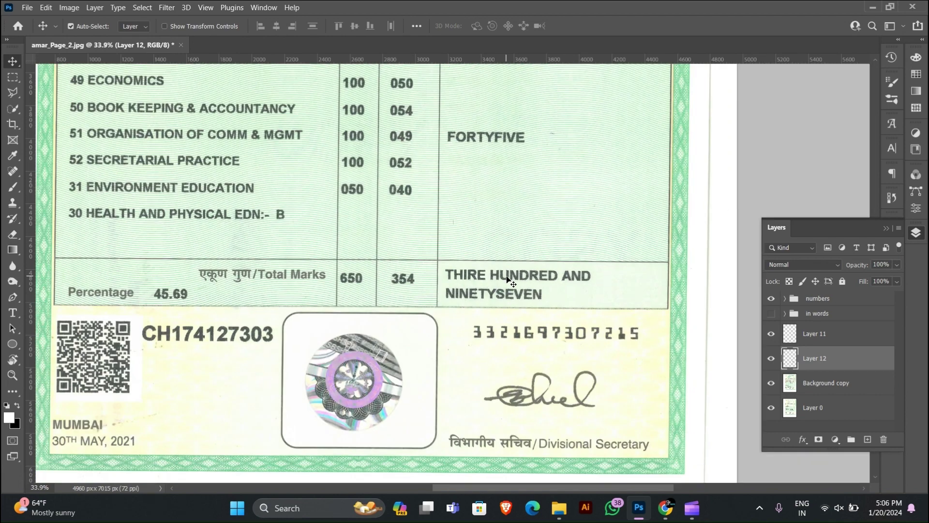
left_click_drag(535, 208, 539, 280)
left_click(771, 313)
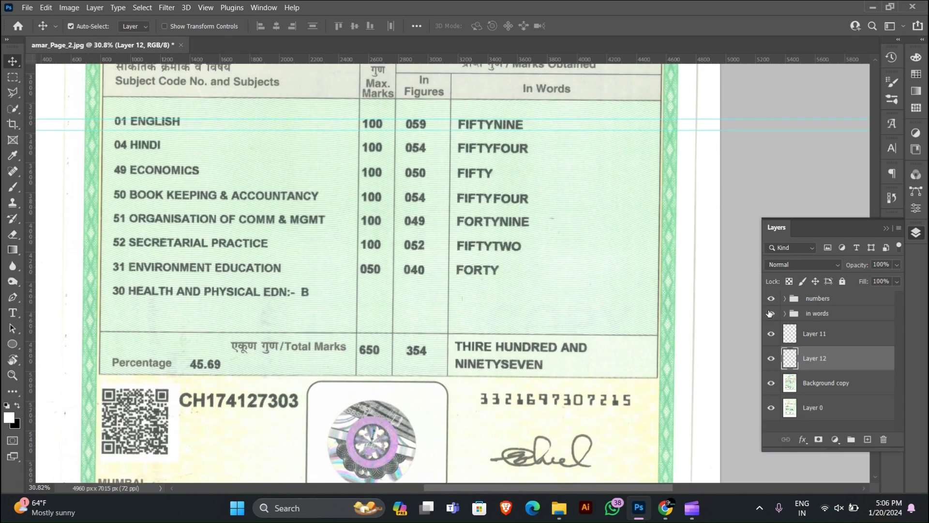
- Copy FIFTY from the Book Keeping & Accountancy row into the total's cell, beside NINETYSEVEN
scroll(512, 233, "up", 2)
left_click(473, 191)
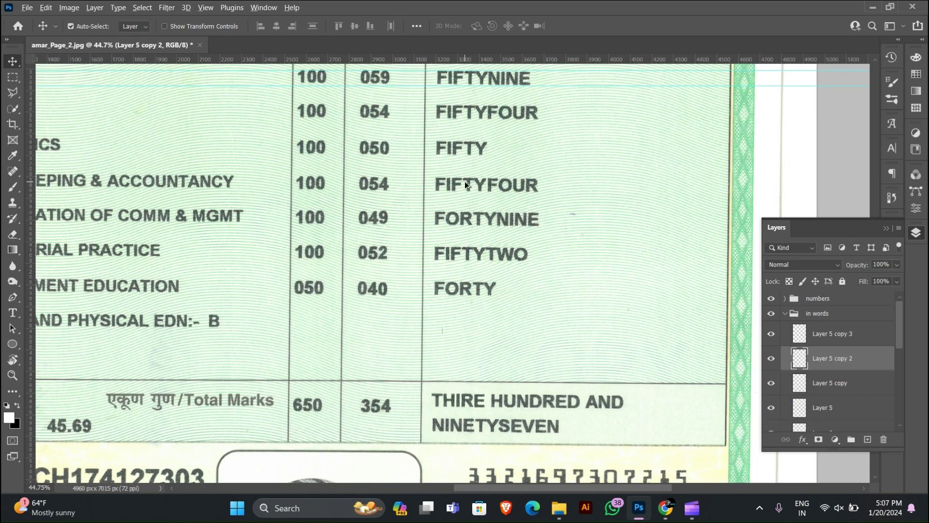
left_click_drag(465, 181, 646, 419)
scroll(639, 416, "up", 5)
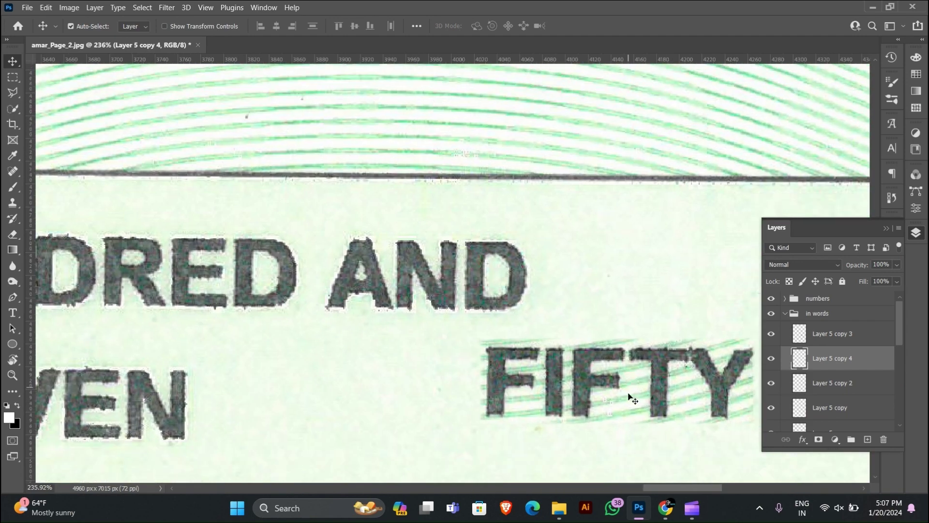
- Set the eraser's flow to 100% and erase the stripes below the arm of the second F in FIFTY
key("e")
scroll(629, 402, "up", 4)
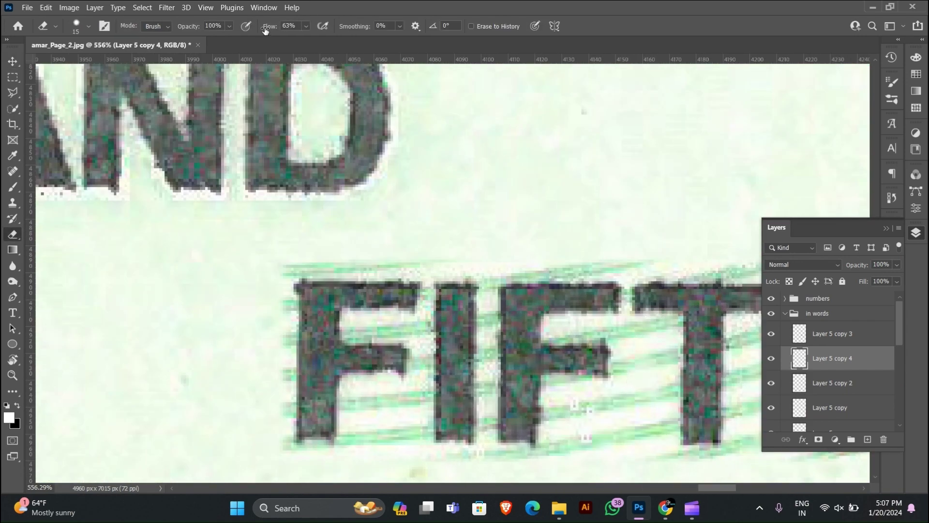
left_click_drag(265, 31, 309, 31)
mouse_move(585, 428)
left_mouse_down()
mouse_move(629, 400)
mouse_move(578, 449)
mouse_move(565, 416)
mouse_move(588, 399)
mouse_move(556, 392)
left_mouse_up()
scroll(551, 387, "up", 4)
key("bracketleft")
key("bracketleft")
key("bracketleft")
key("bracketleft")
key("bracketleft")
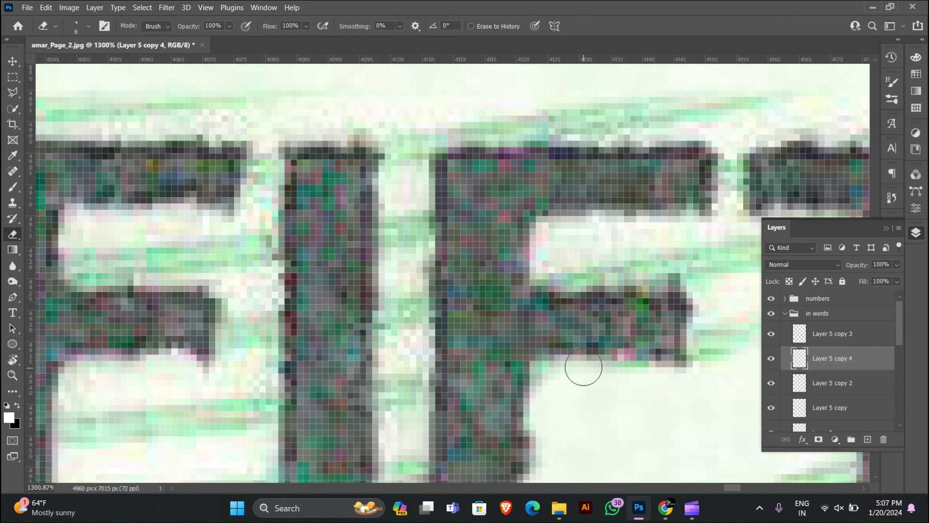
- Erase the striped background around and inside the first F of FIFTY
scroll(584, 367, "down", 3)
key("bracketright")
key("bracketright")
key("bracketright")
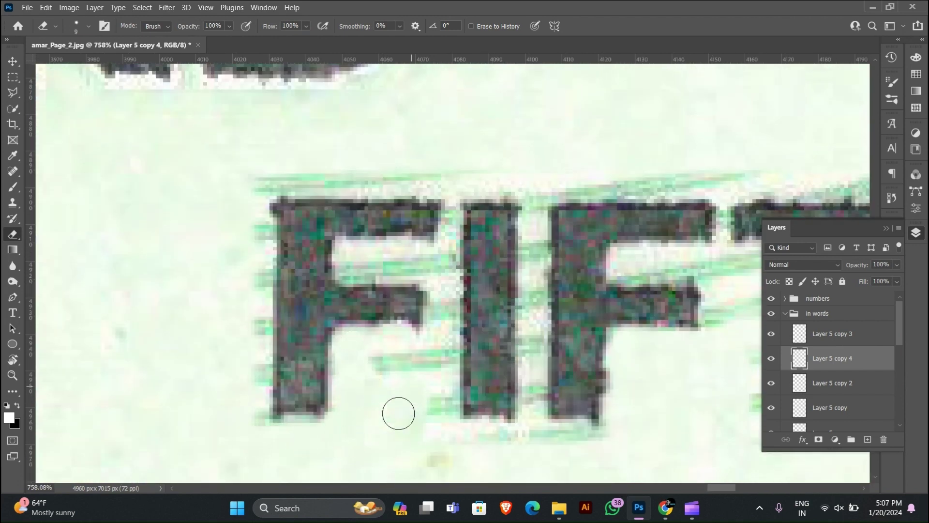
mouse_move(398, 413)
left_mouse_down()
mouse_move(437, 344)
mouse_move(440, 403)
left_mouse_up()
left_click_drag(437, 451, 437, 417)
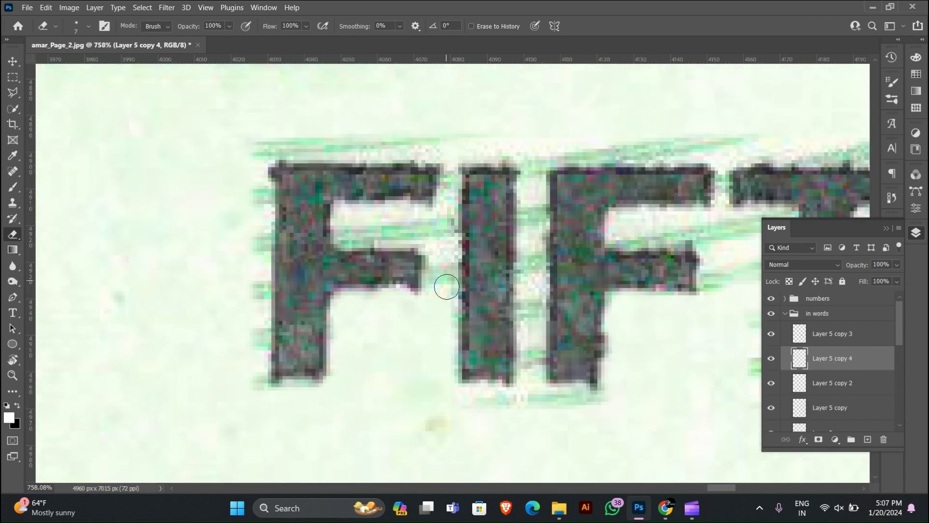
mouse_move(447, 286)
left_mouse_down()
mouse_move(444, 336)
mouse_move(438, 236)
mouse_move(346, 237)
mouse_move(353, 216)
mouse_move(442, 181)
mouse_move(202, 153)
mouse_move(249, 154)
mouse_move(248, 398)
mouse_move(261, 150)
mouse_move(255, 407)
left_mouse_up()
- Erase the stripes between the I and second F and around the T and Y of FIFTY
scroll(255, 406, "down", 3)
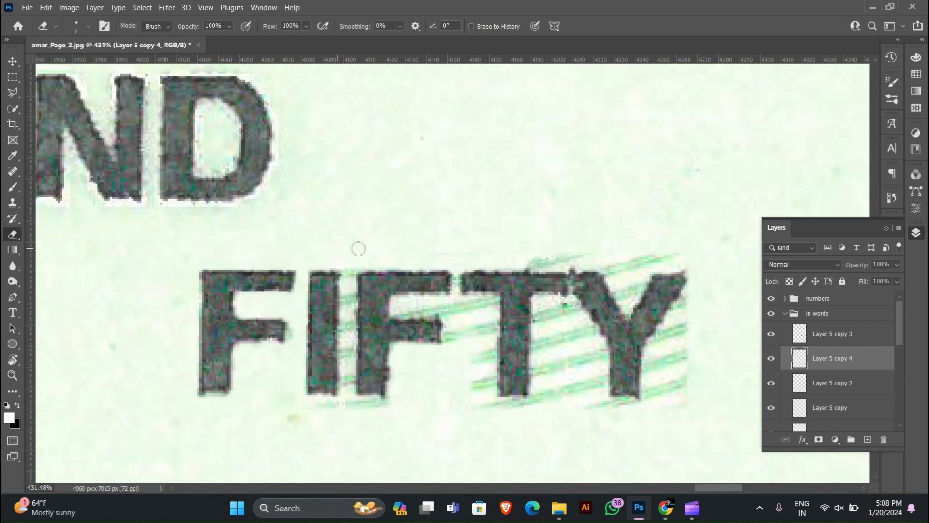
mouse_move(359, 248)
left_mouse_down()
mouse_move(332, 351)
mouse_move(360, 284)
mouse_move(340, 417)
left_mouse_up()
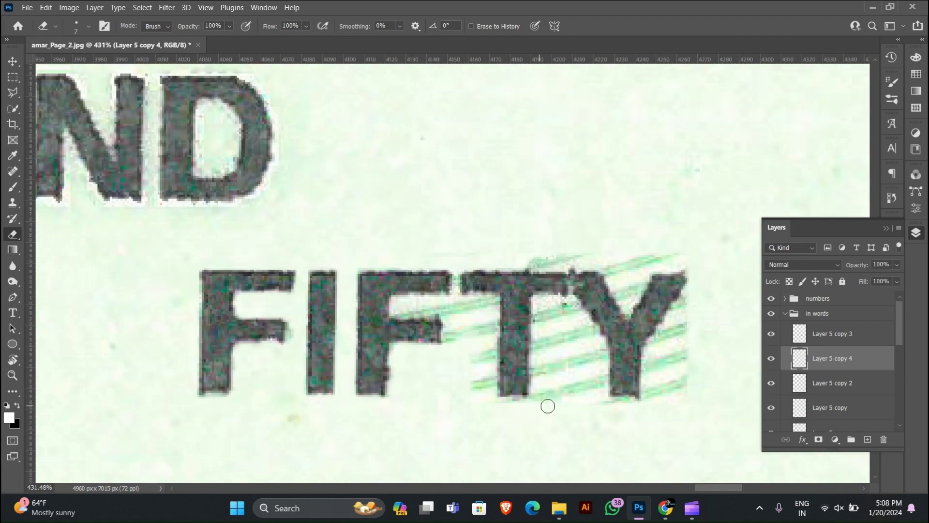
key("bracketright")
key("bracketright")
key("bracketright")
left_click_drag(685, 397, 684, 327)
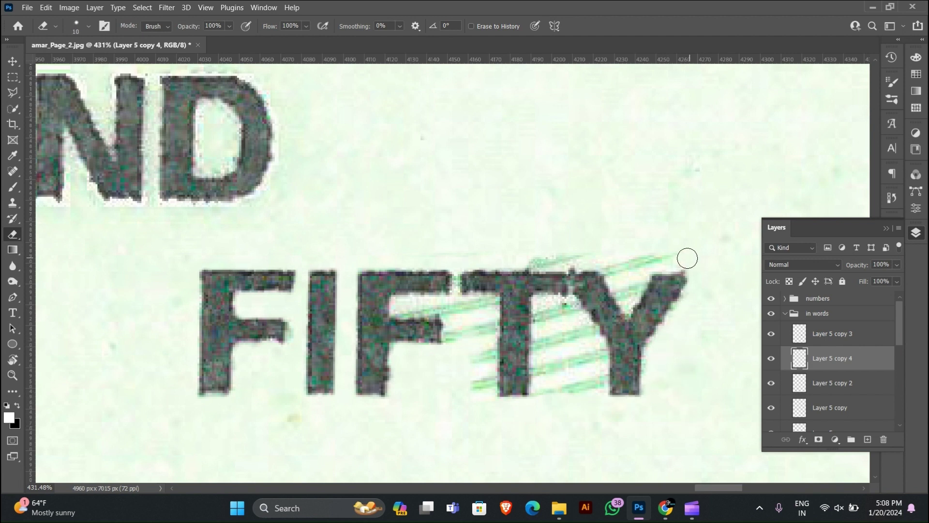
left_click_drag(687, 259, 634, 280)
mouse_move(547, 312)
left_mouse_down()
mouse_move(542, 400)
mouse_move(542, 309)
mouse_move(569, 304)
mouse_move(594, 349)
mouse_move(586, 389)
mouse_move(584, 324)
mouse_move(598, 395)
left_mouse_up()
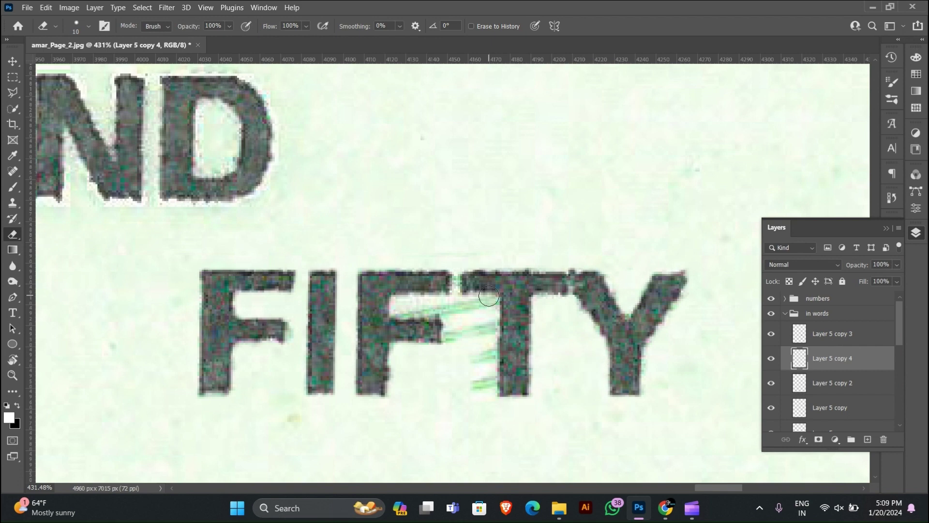
- Erase the last stripes between the second F and the T of FIFTY with a smaller eraser
left_click_drag(489, 296, 475, 326)
scroll(484, 310, "up", 6)
key("bracketleft")
key("bracketleft")
key("bracketleft")
scroll(495, 300, "down", 3)
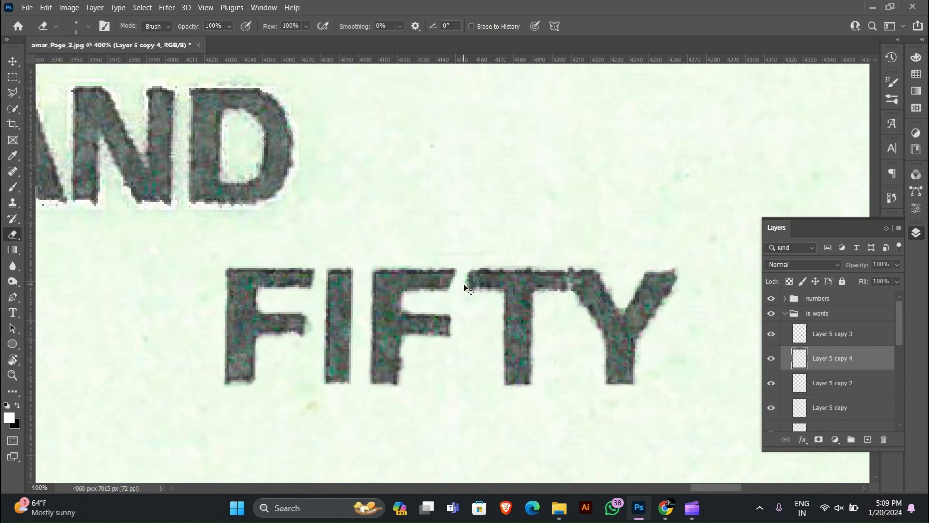
- Move the cleaned word FIFTY to the start of the second line in the totals row's in-words cell
scroll(436, 301, "down", 8)
key("v")
left_click_drag(426, 304, 215, 340)
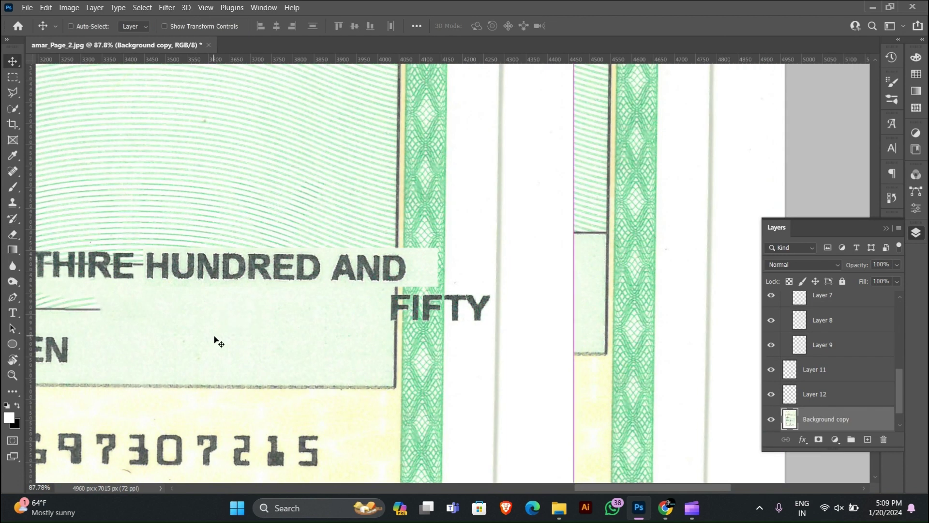
key("ctrl+z")
mouse_move(481, 307)
left_mouse_down()
mouse_move(622, 297)
mouse_move(178, 300)
mouse_move(246, 310)
left_mouse_up()
- Try to clone plain background over the old letters around FIFTY on the Background copy layer, and undo the last stroke
left_click(487, 309)
key("s")
left_click(473, 315, "alt")
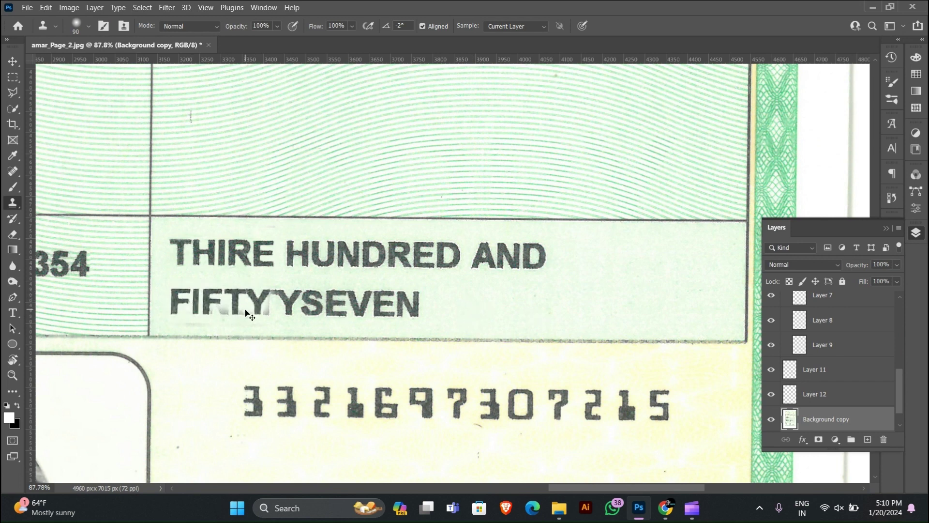
key("ctrl+z")
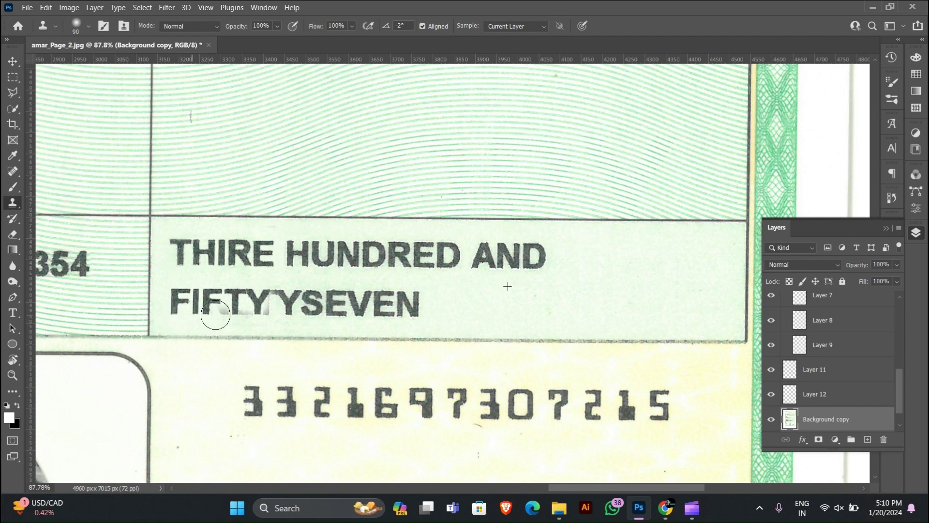
- Increase the Clone Stamp brush's hardness, paint over the old lettering under FIFTY, and undo the last stroke
scroll(271, 304, "up", 6)
right_click(254, 299)
left_click_drag(319, 332, 442, 334)
left_click(167, 310)
left_click_drag(249, 299, 216, 307)
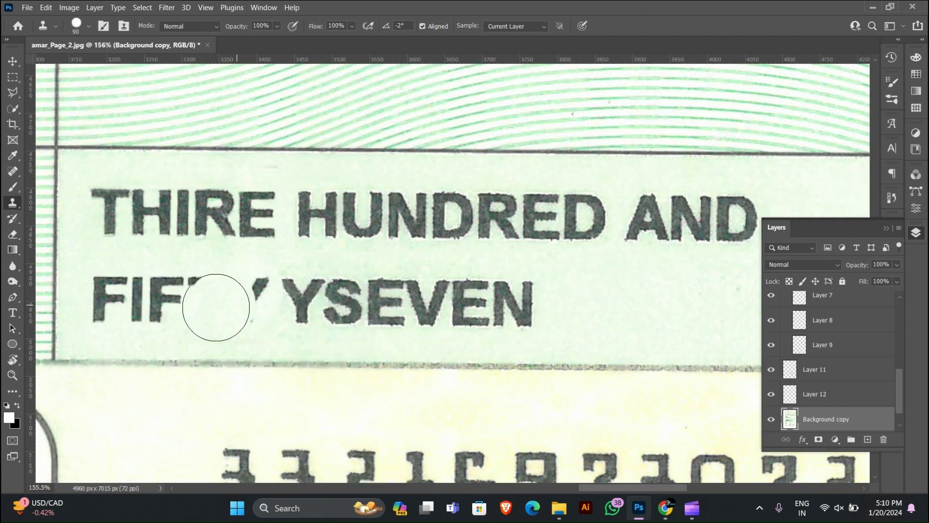
key("ctrl+z")
- Set the Clone Stamp's flow to 25% and its brush size to 45 for cleaning around the end of FIFTY
left_click_drag(313, 30, 276, 31)
scroll(235, 306, "up", 6)
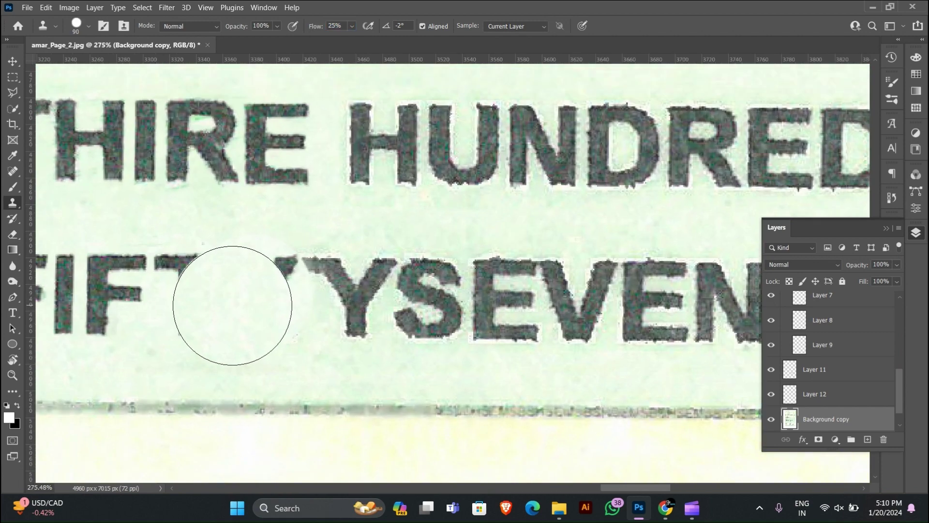
key("bracketleft")
key("bracketleft")
key("bracketleft")
key("bracketleft")
key("bracketleft")
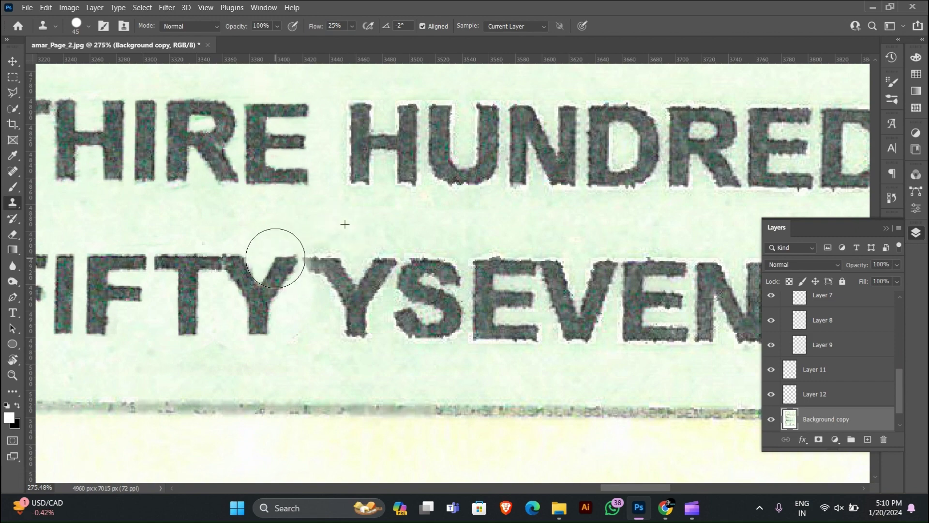
scroll(235, 290, "down", 3)
scroll(314, 300, "down", 5)
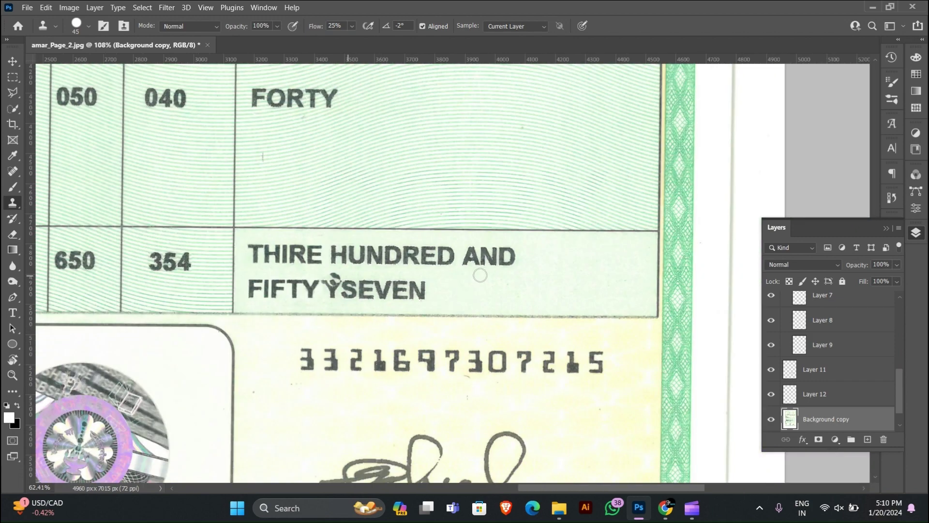
- Nudge FIFTY slightly right and down to line it up with THIRE above and SEVEN beside it
scroll(356, 263, "up", 3)
key("v")
left_click(258, 319)
key("Right")
key("Right")
key("Right")
key("Right")
key("Right")
key("Right")
key("Right")
key("Right")
key("Down")
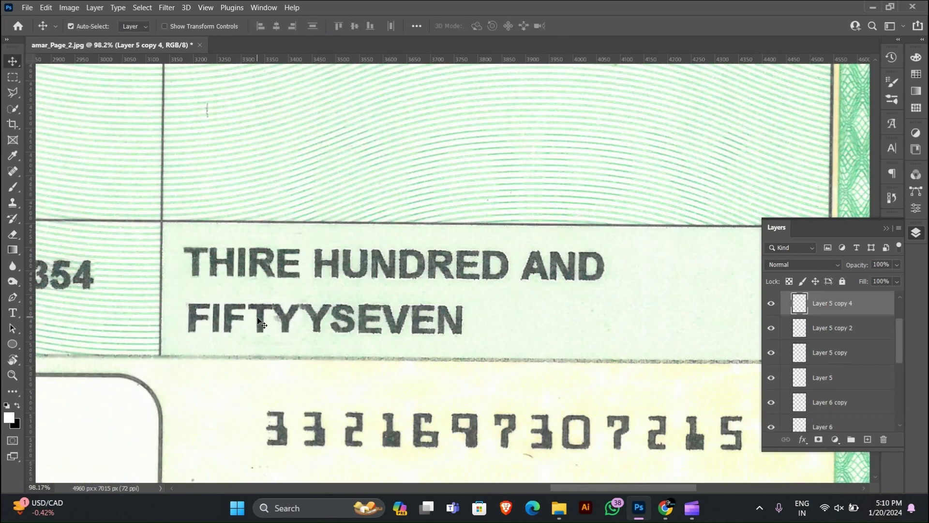
- Try to remove the leftover Y before SEVEN on the Background copy layer with a Content-Aware fill
left_click_drag(271, 319, 326, 341)
left_click(512, 323)
key("m")
right_click(302, 329)
left_click(338, 236)
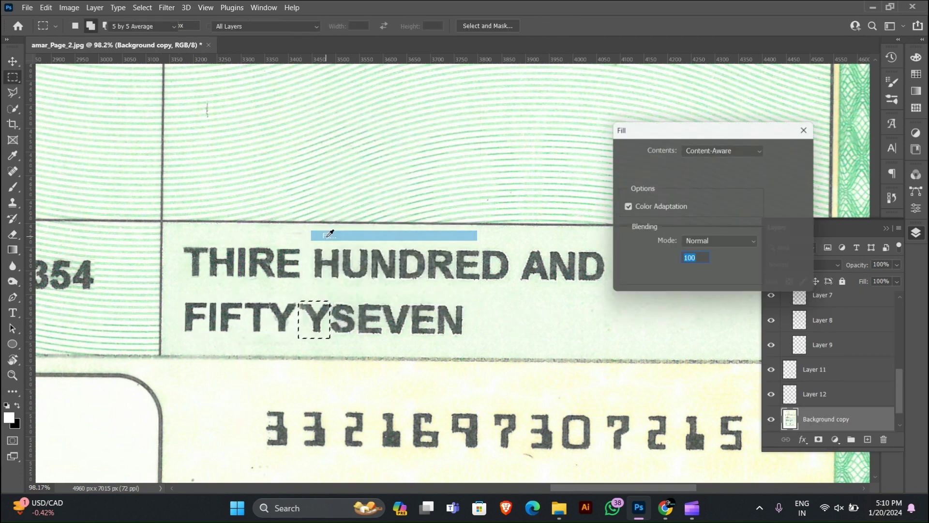
left_click(794, 151)
- Clone plain background over the leftover Y before SEVEN with a soft 25 px brush at 98% flow
scroll(129, 334, "up", 4)
mouse_move(130, 334)
left_mouse_down()
mouse_move(2, 338)
mouse_move(2, 329)
left_mouse_up()
left_click_drag(330, 322, 241, 318)
key("s")
right_click(317, 222)
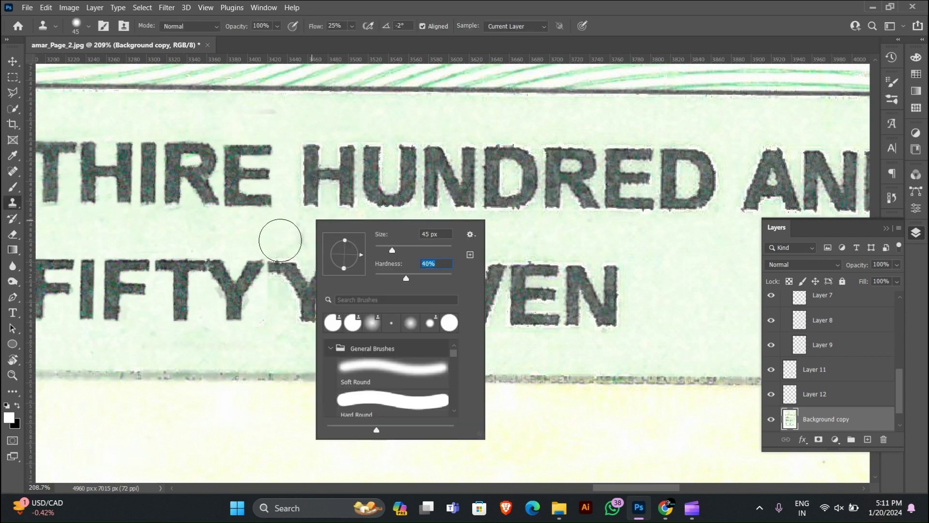
key("Return")
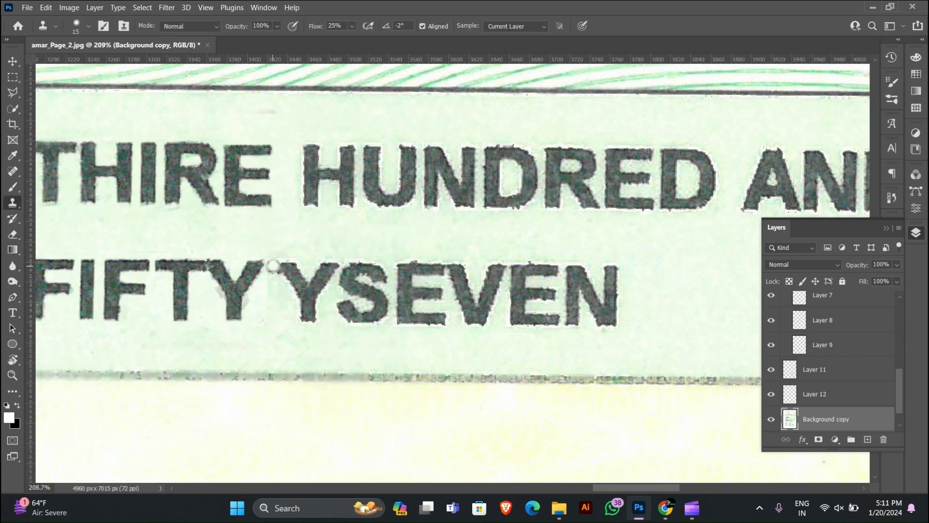
left_click_drag(327, 265, 330, 263)
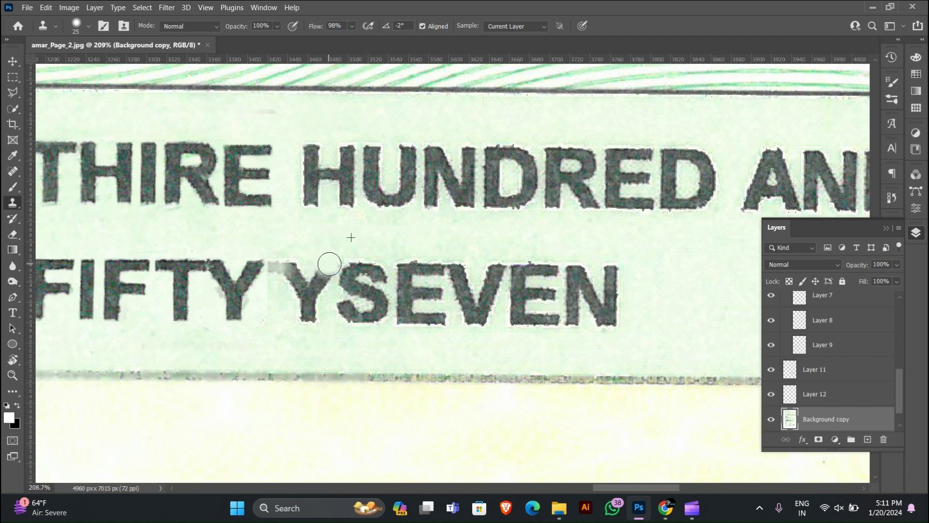
right_click(297, 232)
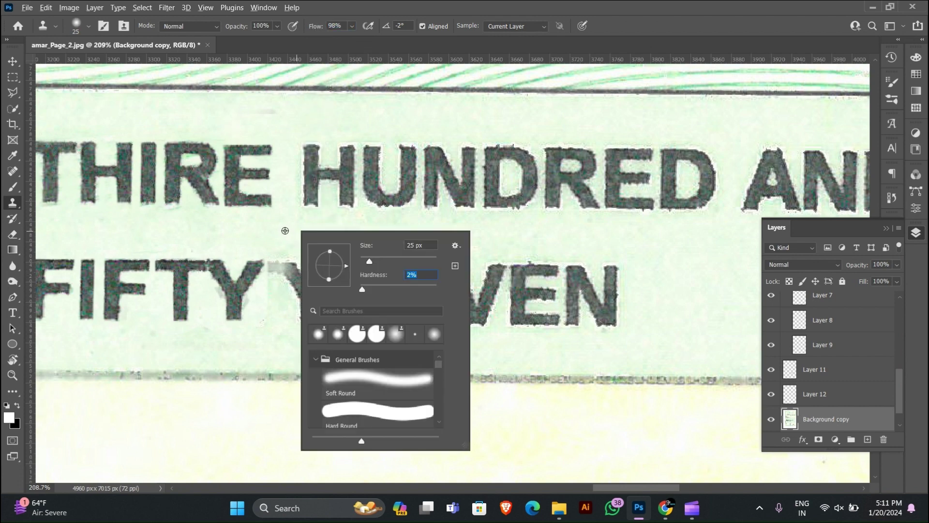
key("Return")
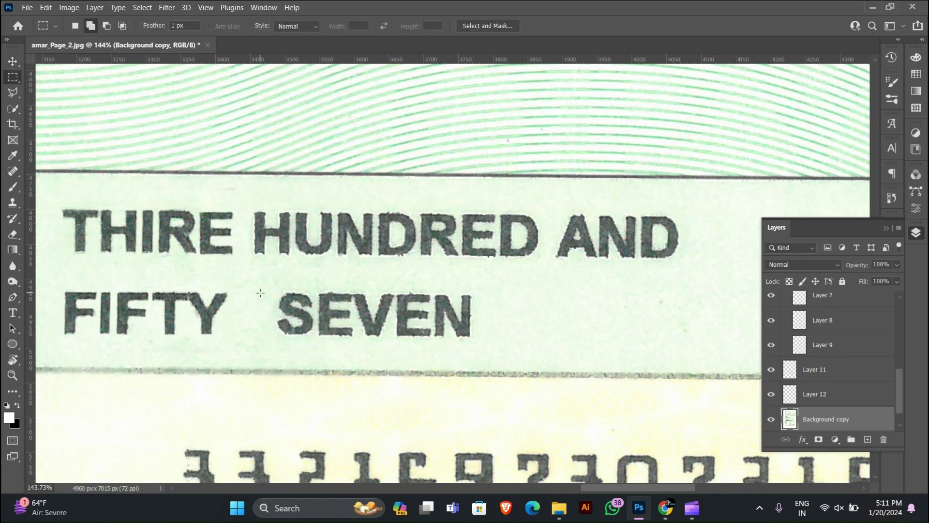
- Copy the word SEVEN to a new layer and shift it left until it directly follows FIFTY
left_click_drag(261, 293, 668, 343)
key("ctrl+j")
key("v")
key("shift+Left")
key("shift+Left")
key("shift+Left")
key("shift+Left")
key("shift+Left")
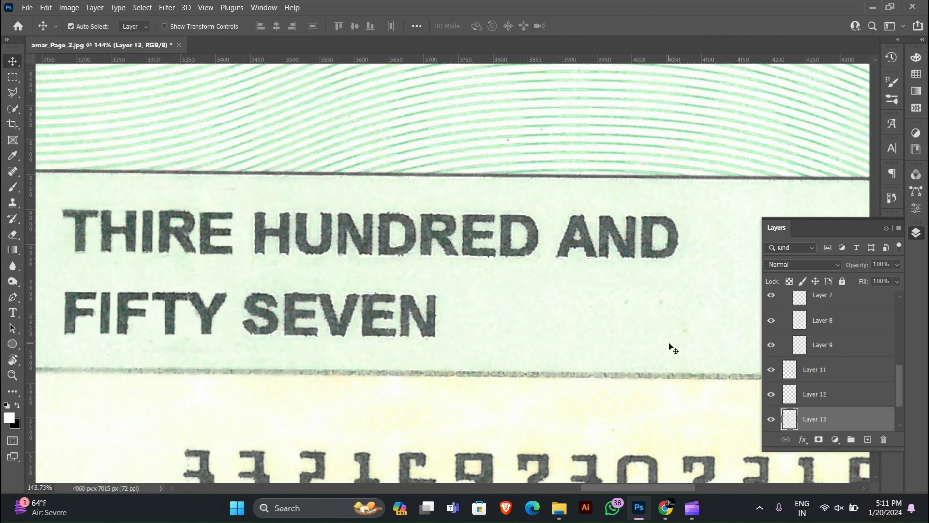
key("shift+Left")
key("shift+Left")
key("shift+Left")
- Collapse the layer list and remove the lower horizontal guide near the ENGLISH row
scroll(669, 349, "down", 5)
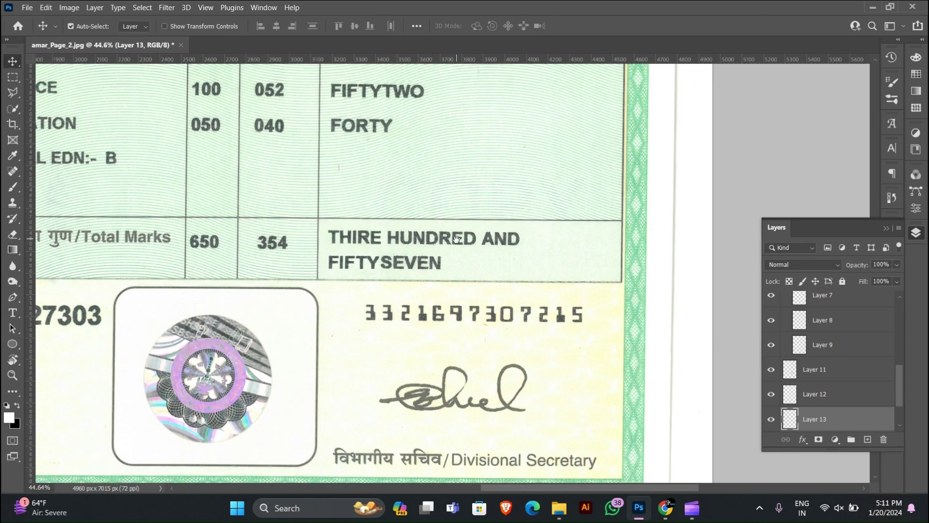
scroll(457, 238, "down", 3)
scroll(460, 232, "up", 4)
left_click(885, 228)
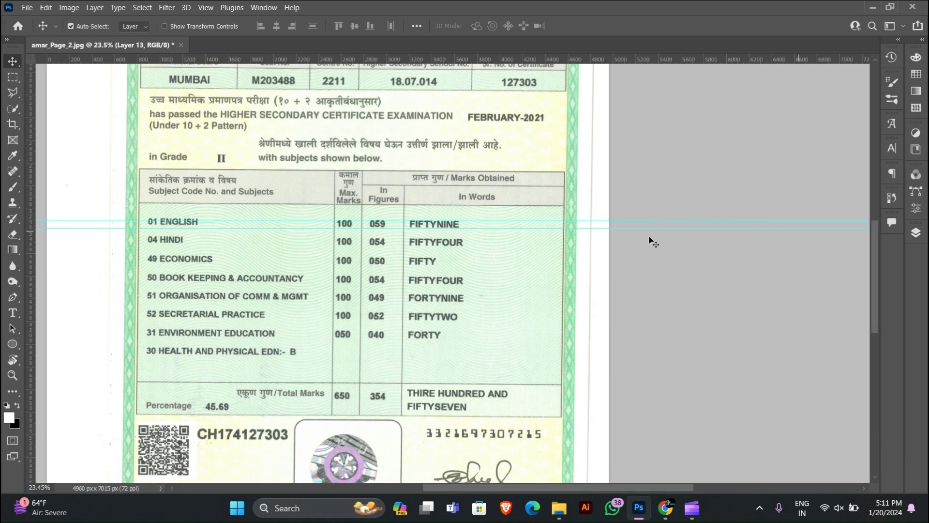
scroll(532, 246, "down", 2)
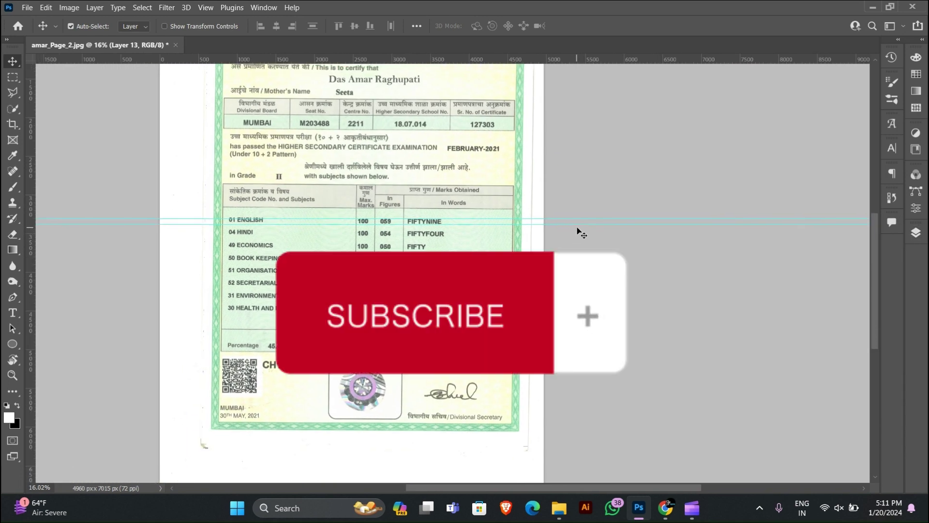
left_click_drag(578, 223, 593, 57)
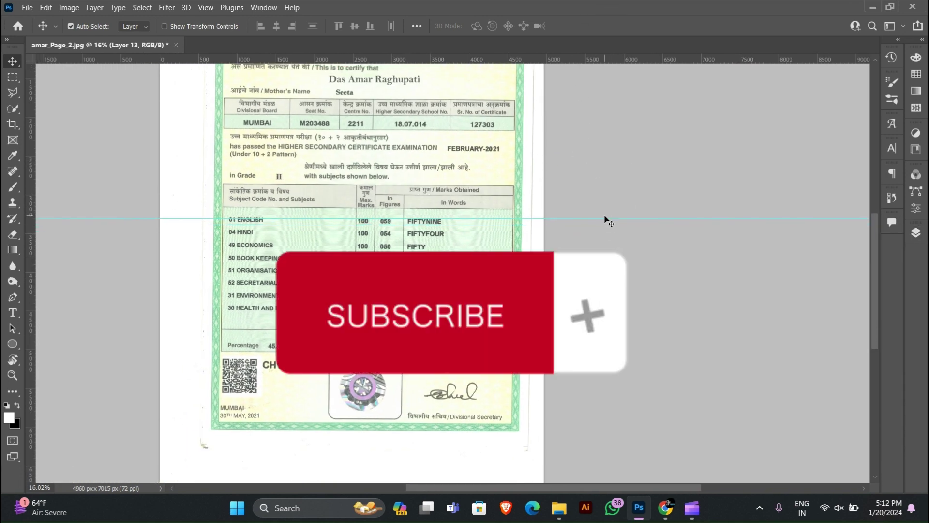